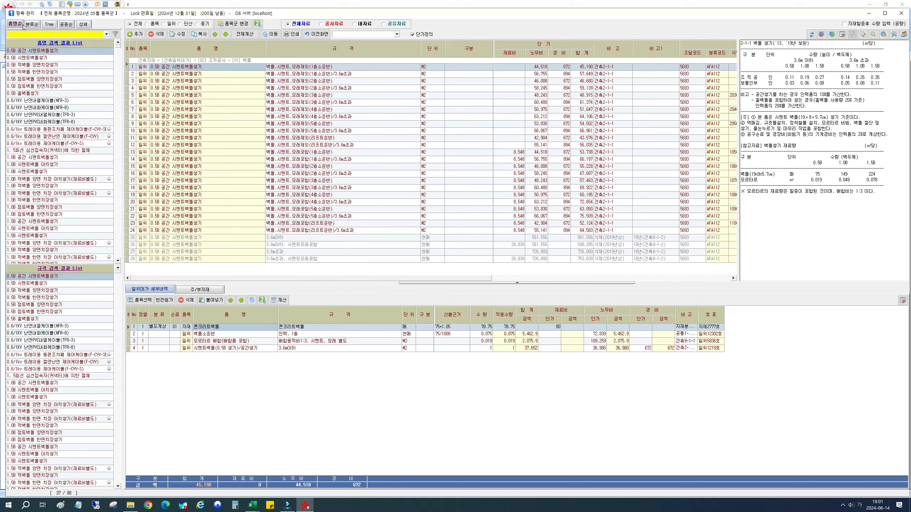
Step: Browse the item library by tree and by work type, view the 흙깎기 items, restore item-name order, and return to the estimate
click(46, 26)
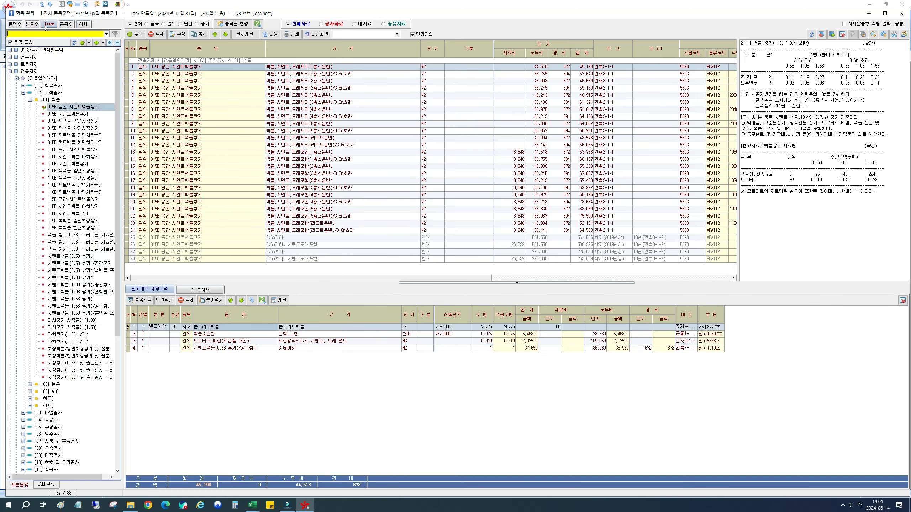
click(67, 25)
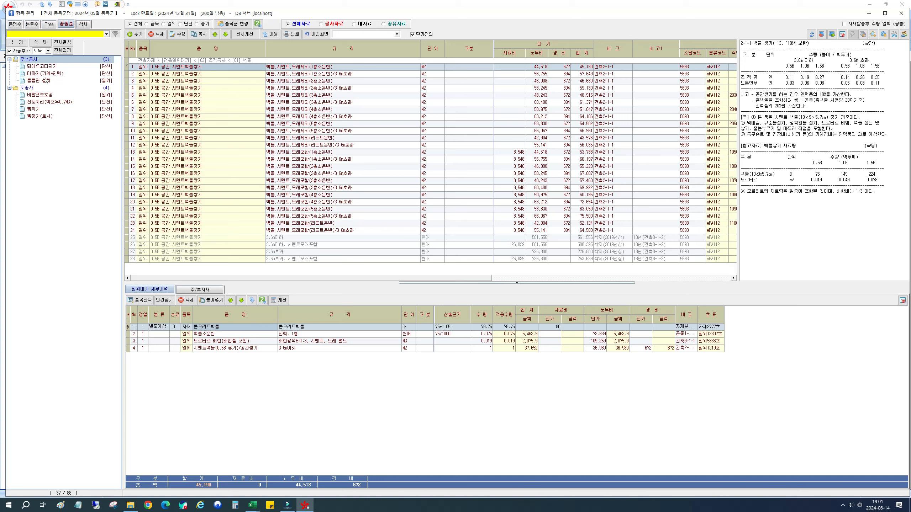
click(31, 110)
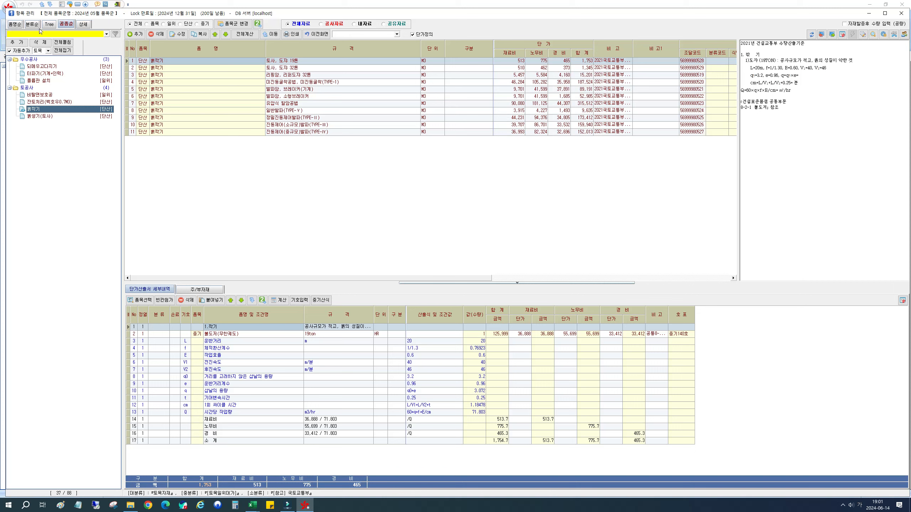
click(16, 25)
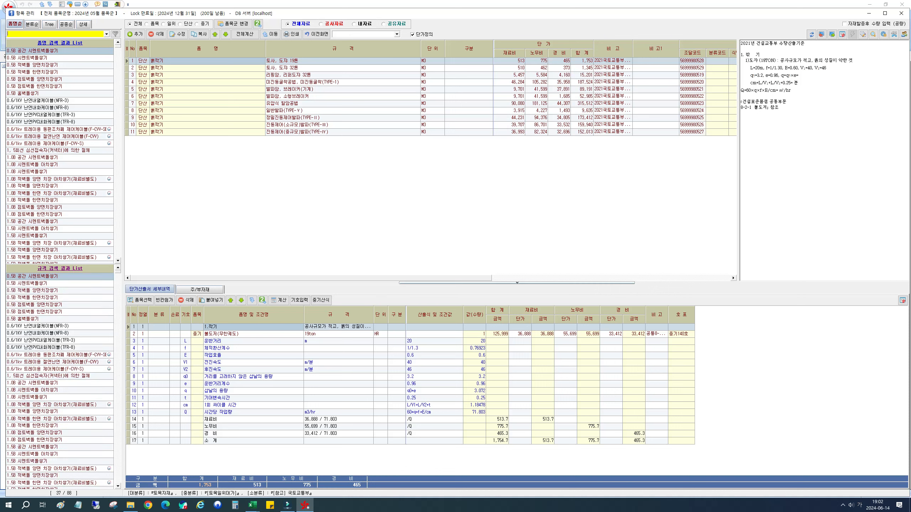
click(324, 37)
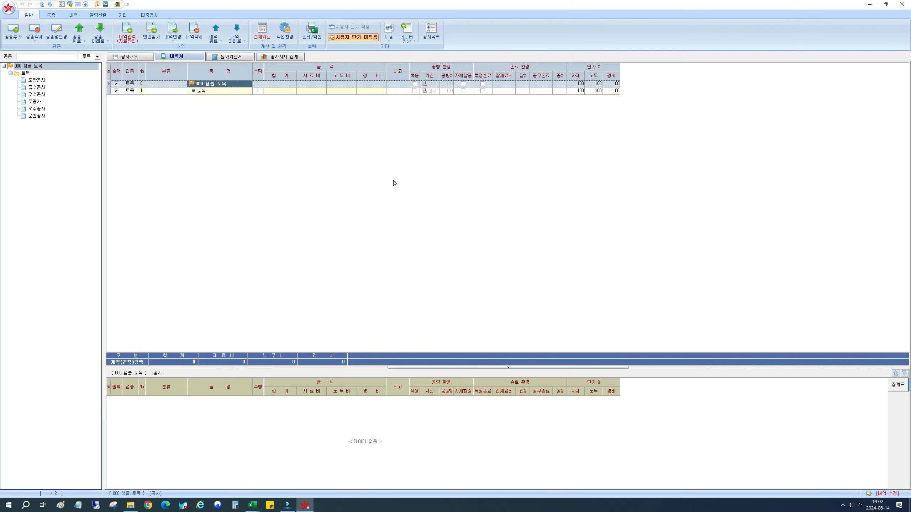
Step: View the detail item entry window for the 포장공사 work type and return to the estimate
click(31, 82)
click(35, 89)
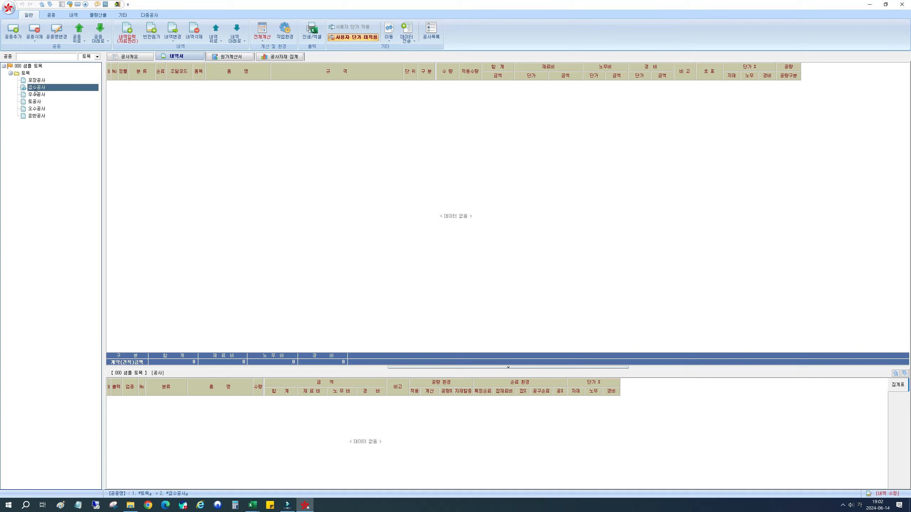
key(Up)
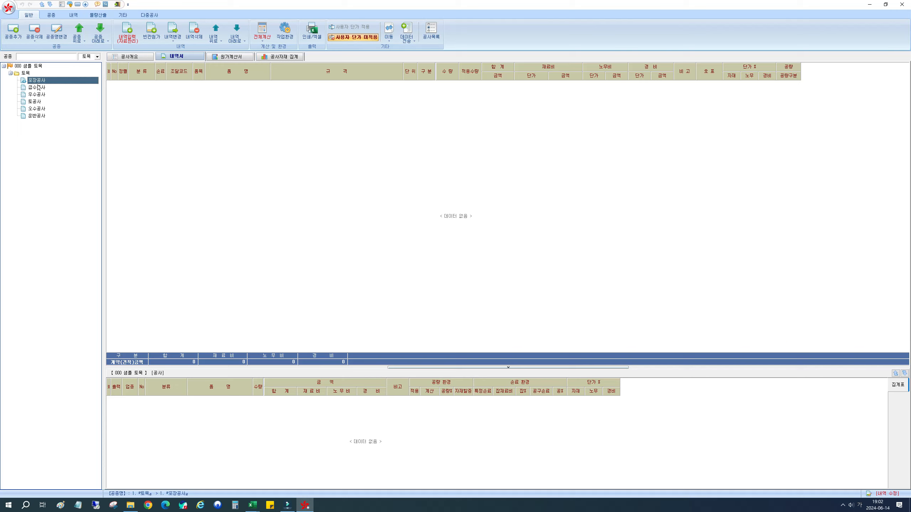
click(128, 33)
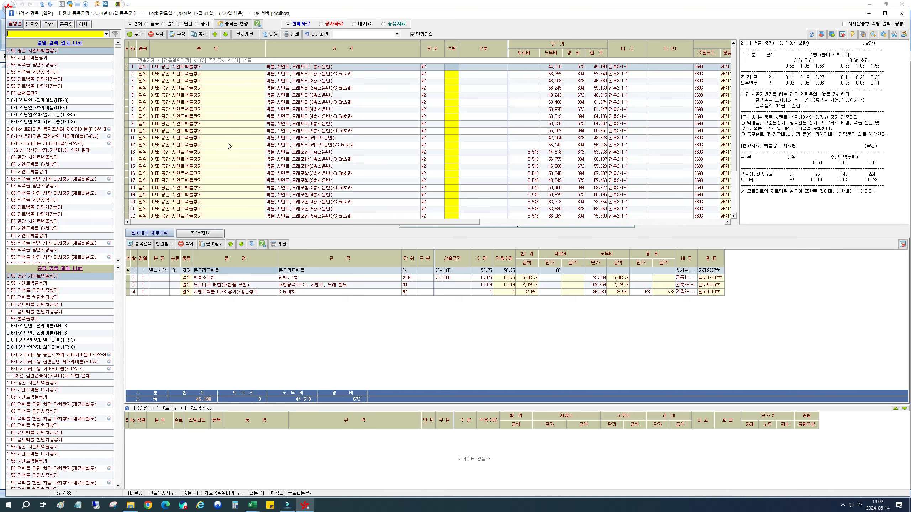
key(Escape)
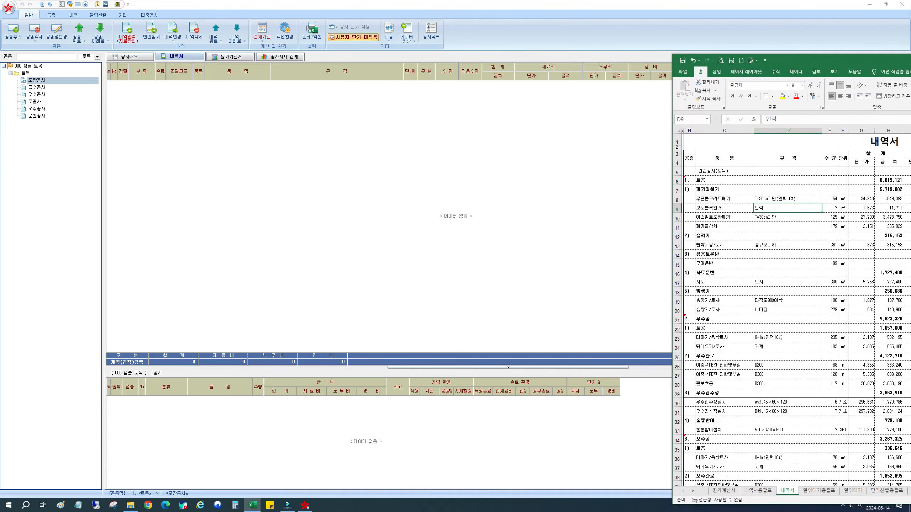
Step: Switch to the Excel 내역서 workbook and examine the sub-headings and item rows under 토공
drag(910, 68, 722, 20)
click(584, 256)
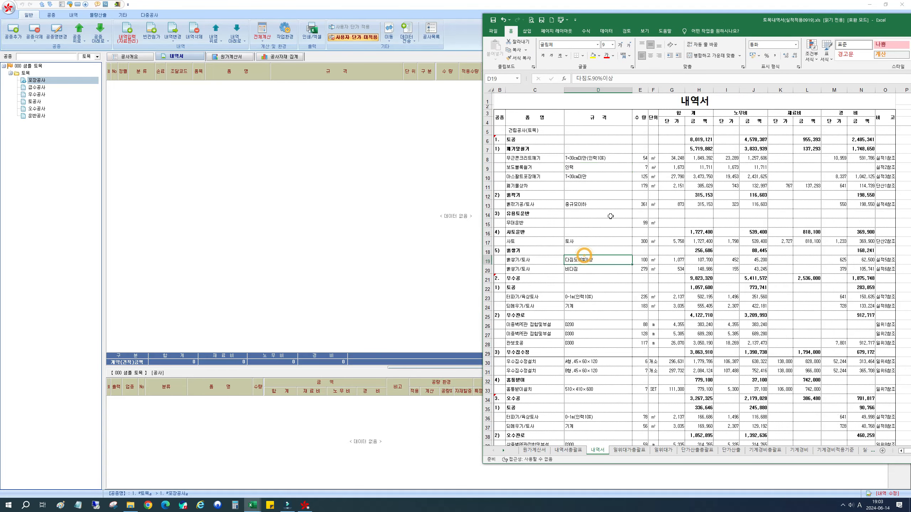
drag(503, 144, 529, 149)
click(540, 189)
click(524, 195)
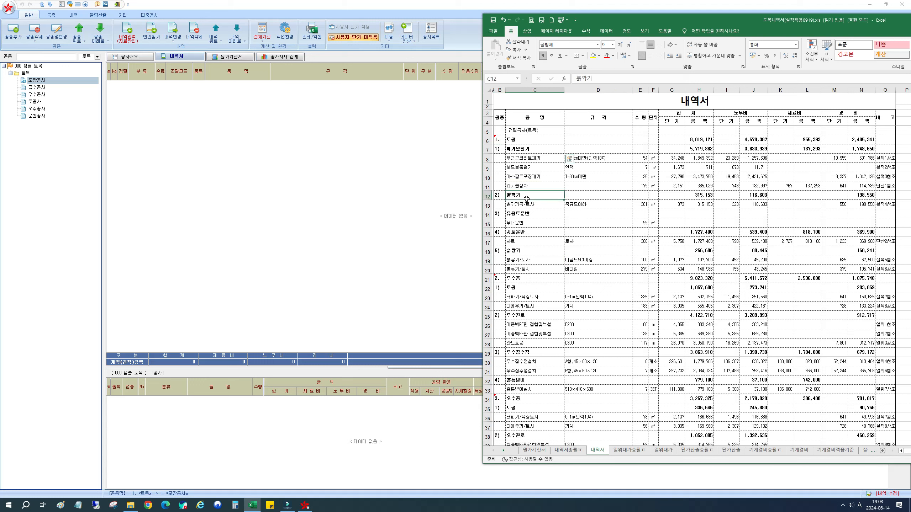
click(525, 214)
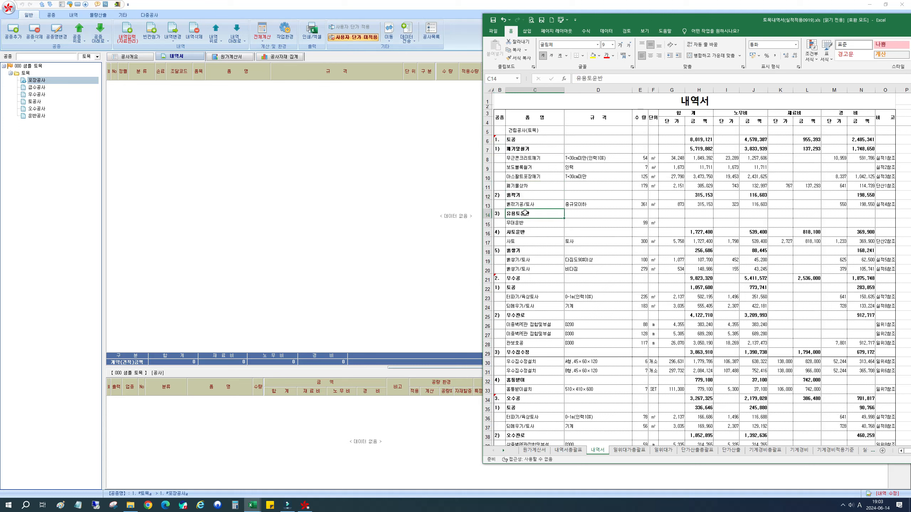
click(505, 148)
drag(506, 149, 531, 186)
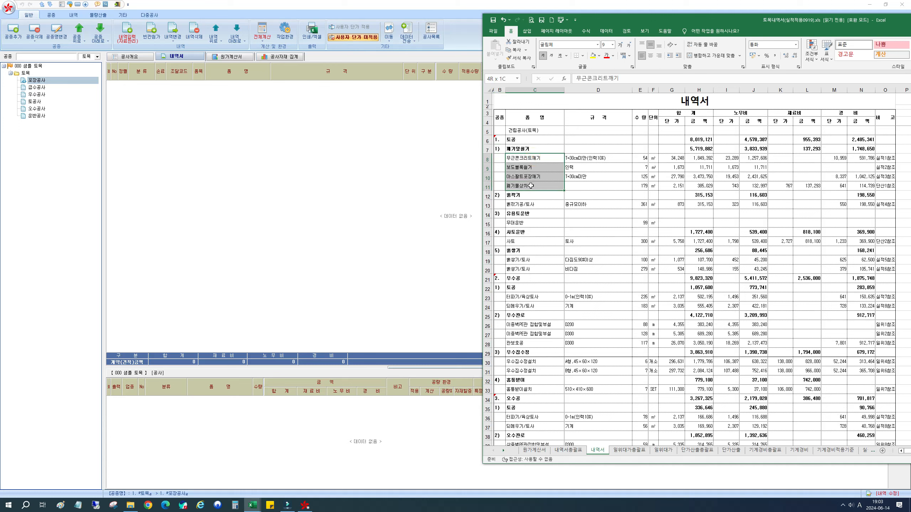
click(530, 205)
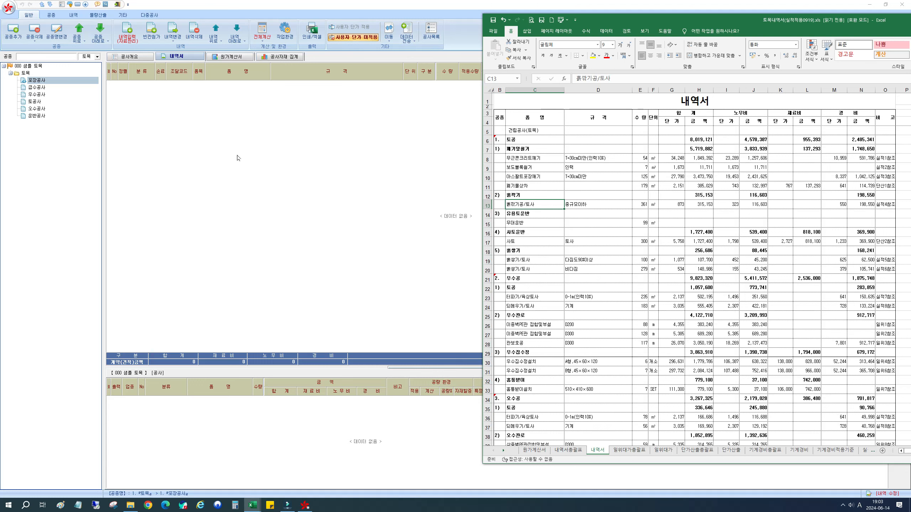
Step: Delete all work types under 토목, from 포장공사 through 운반공사
click(37, 86)
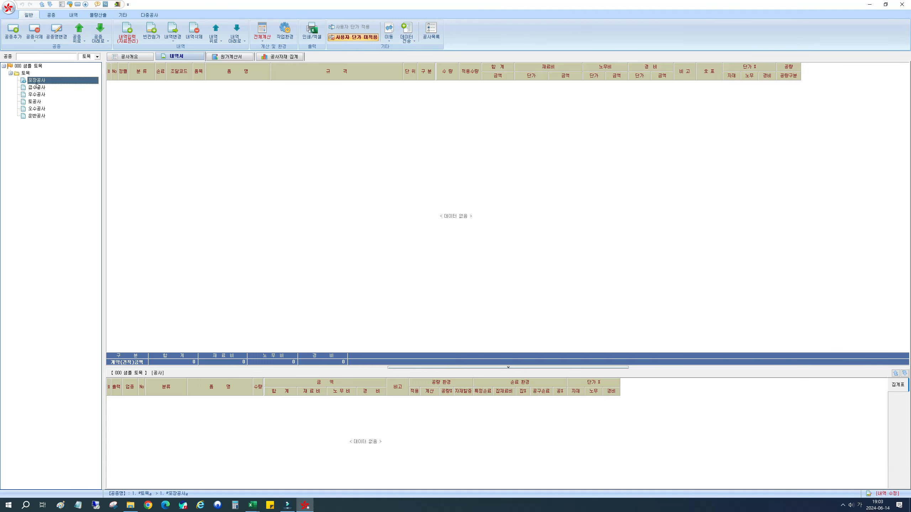
shift+click(37, 116)
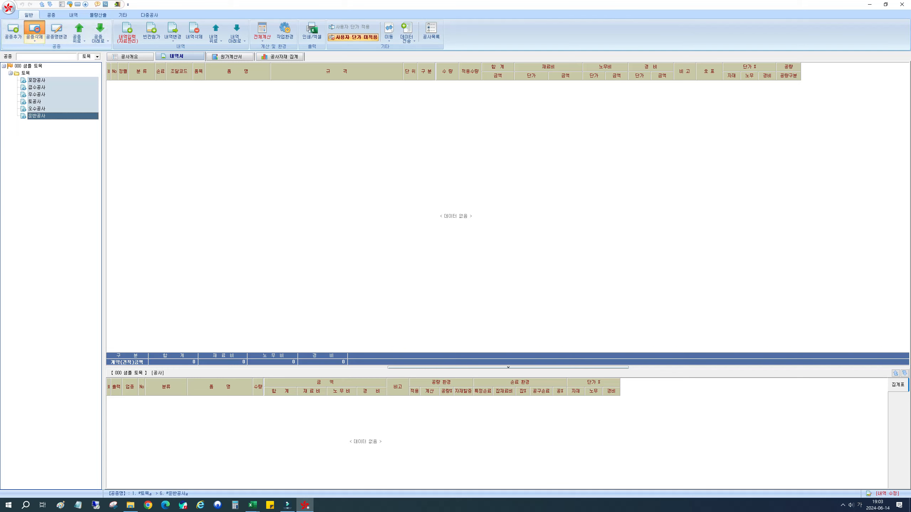
click(34, 33)
click(454, 277)
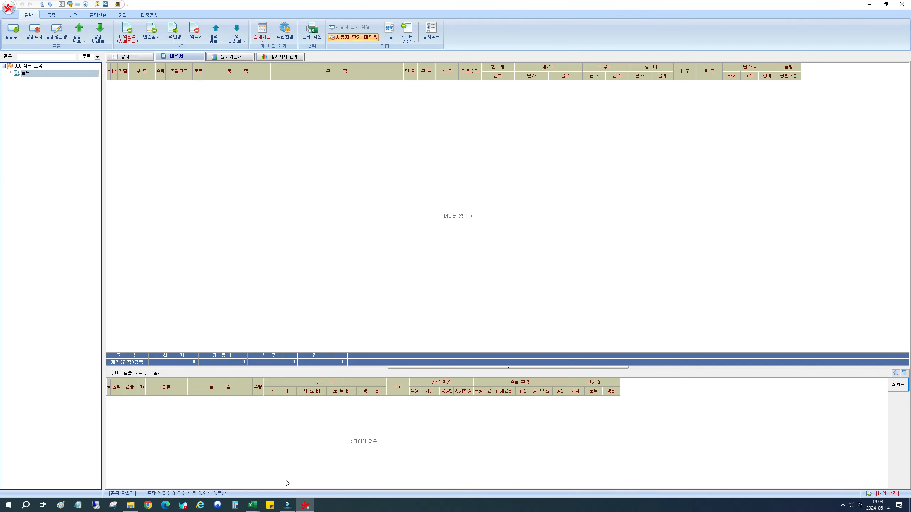
Step: Add the work types 토공 and 우수공 under 토목, following the main headings in the Excel 내역서
click(252, 505)
click(328, 471)
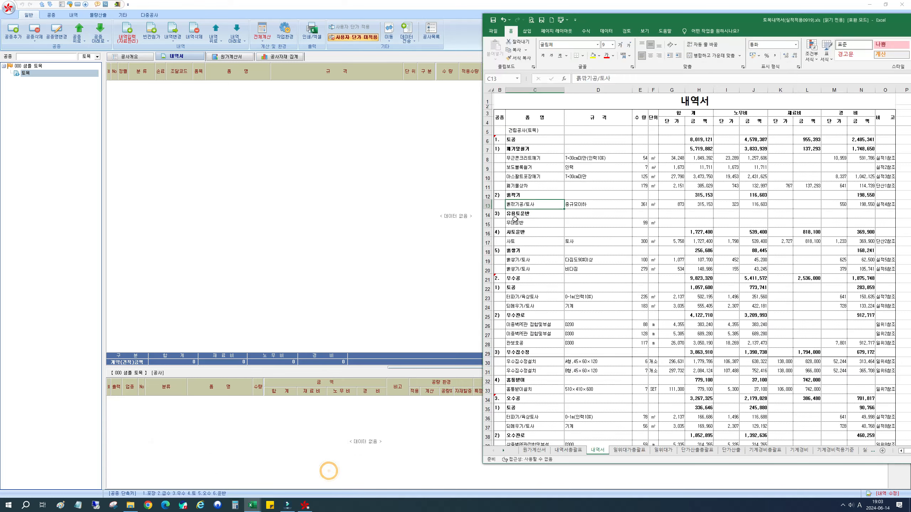
click(526, 138)
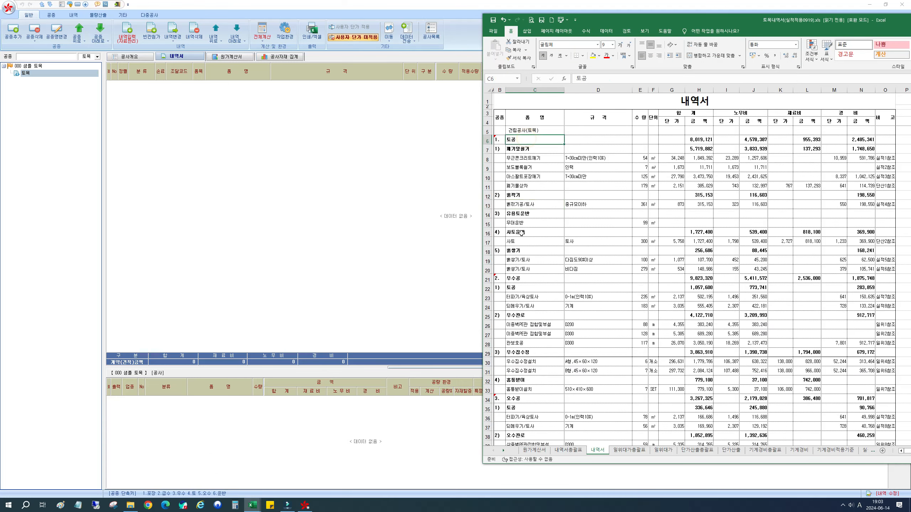
click(522, 279)
key(alt+Tab)
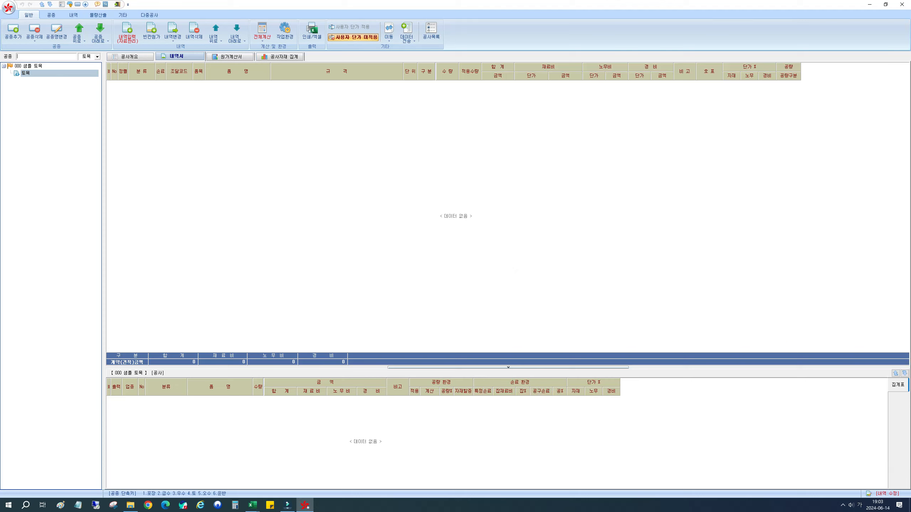
text(4)
key(Return)
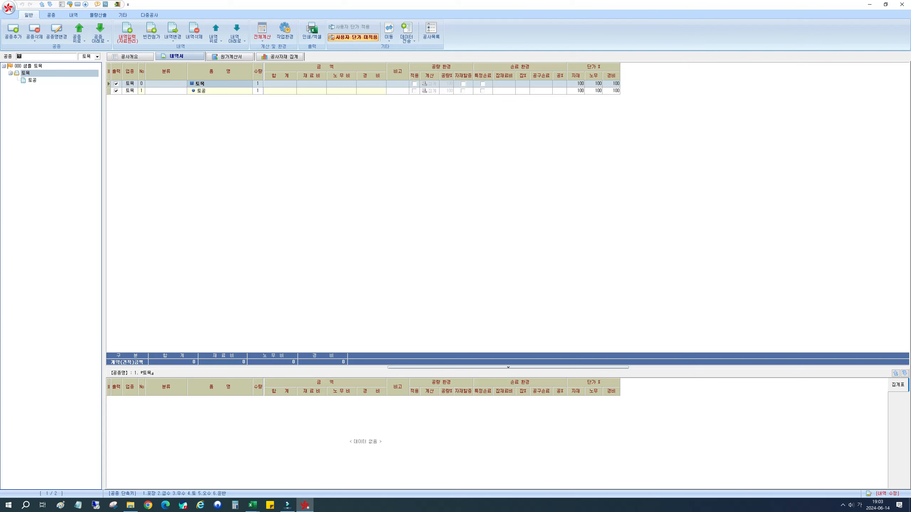
text(3)
key(Return)
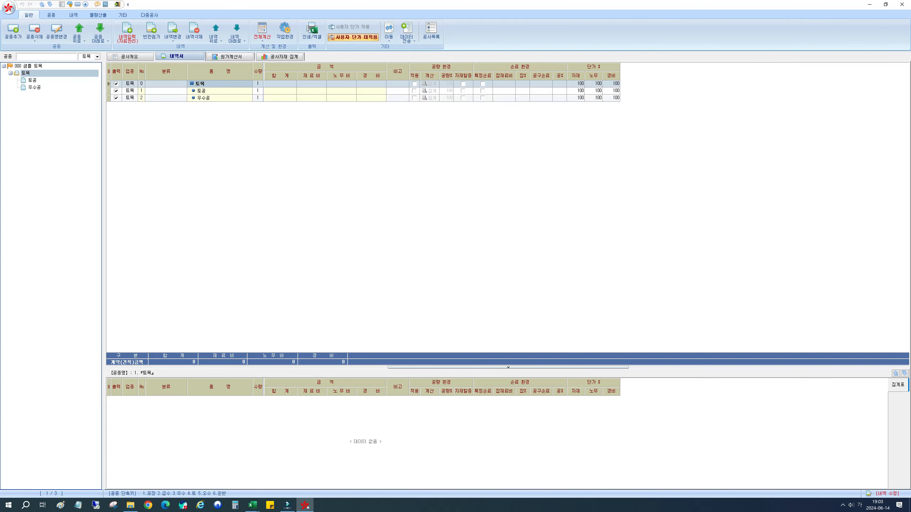
Step: Add the work types 오수공 and 포장공 under 토목, following the remaining main headings in the Excel 내역서
mouse_move(253, 505)
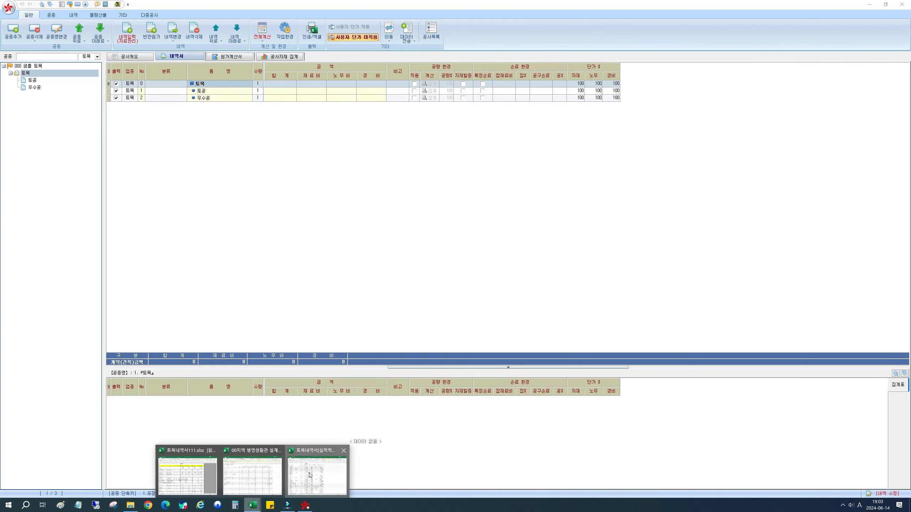
click(340, 461)
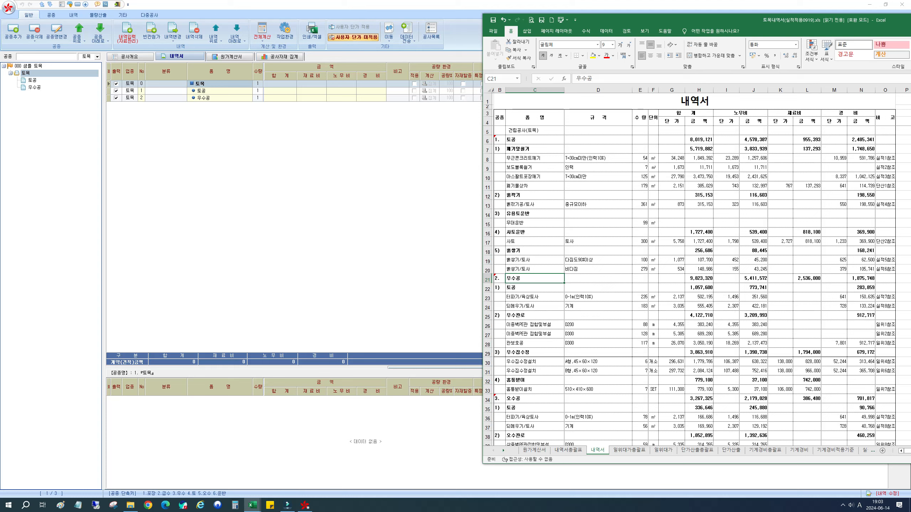
scroll(691, 315, down, 7)
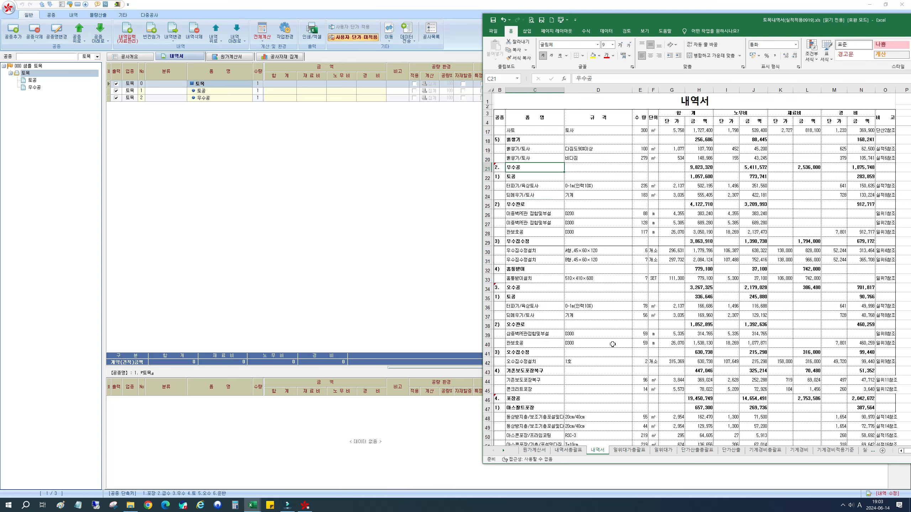
click(519, 315)
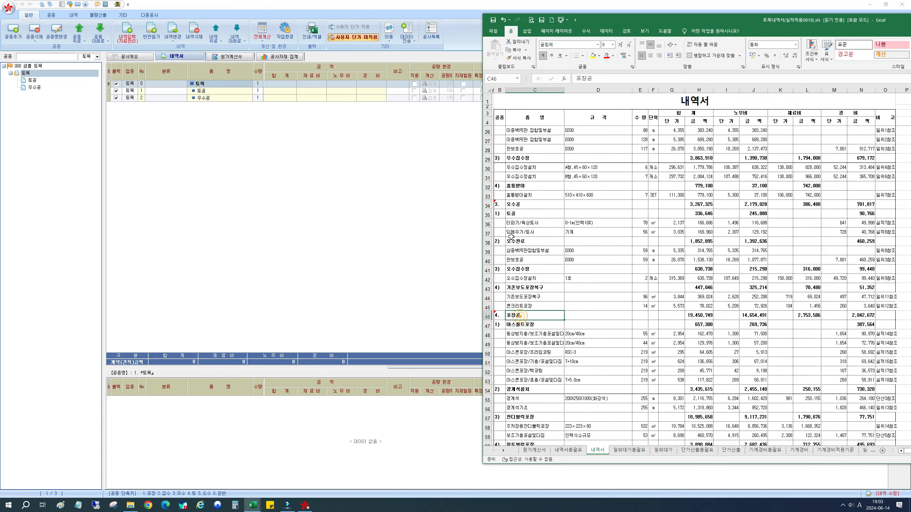
click(517, 204)
click(525, 315)
drag(849, 21, 910, 21)
click(28, 73)
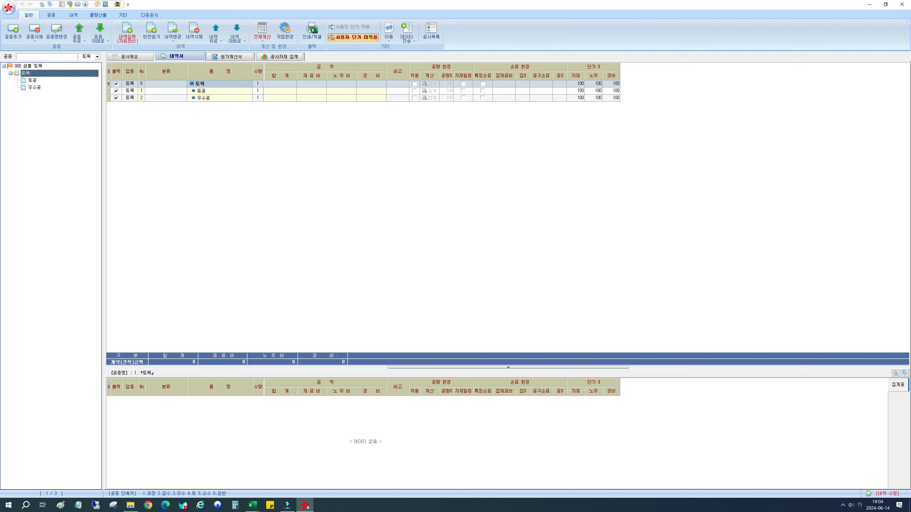
text(오수)
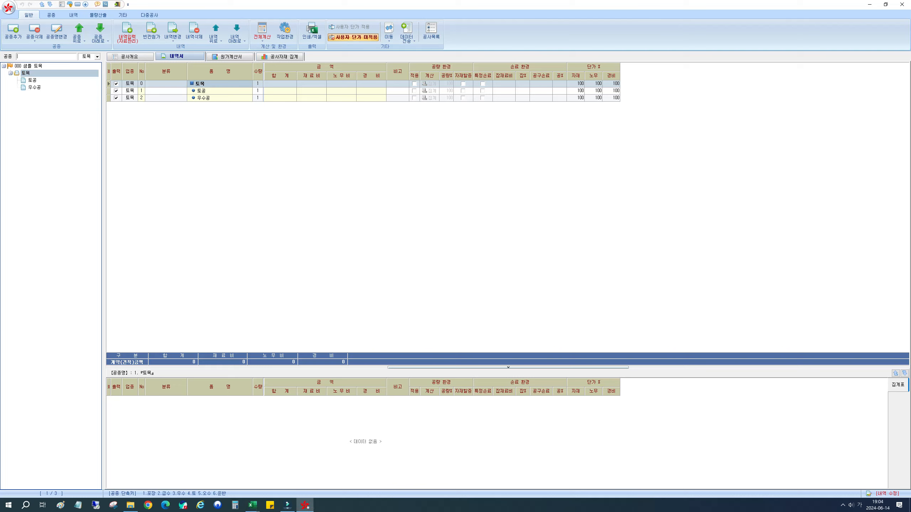
key(Return)
text(포장)
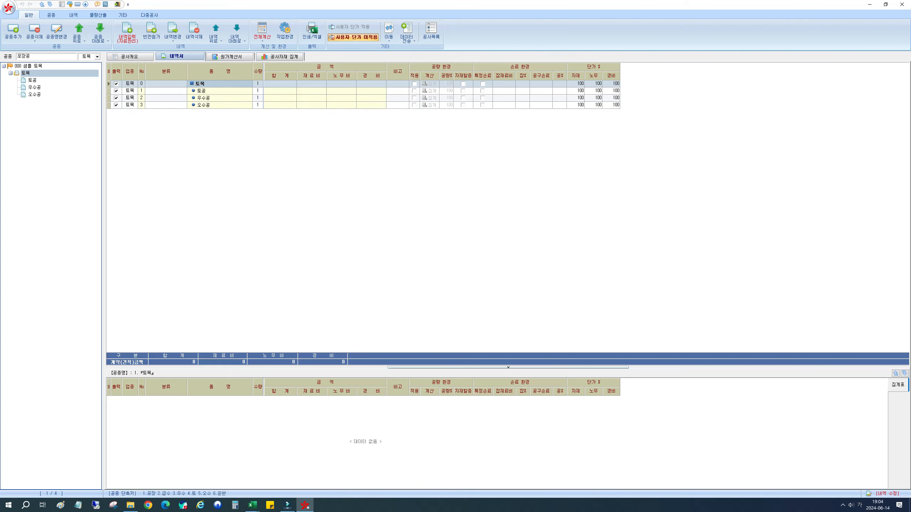
text(공)
key(Return)
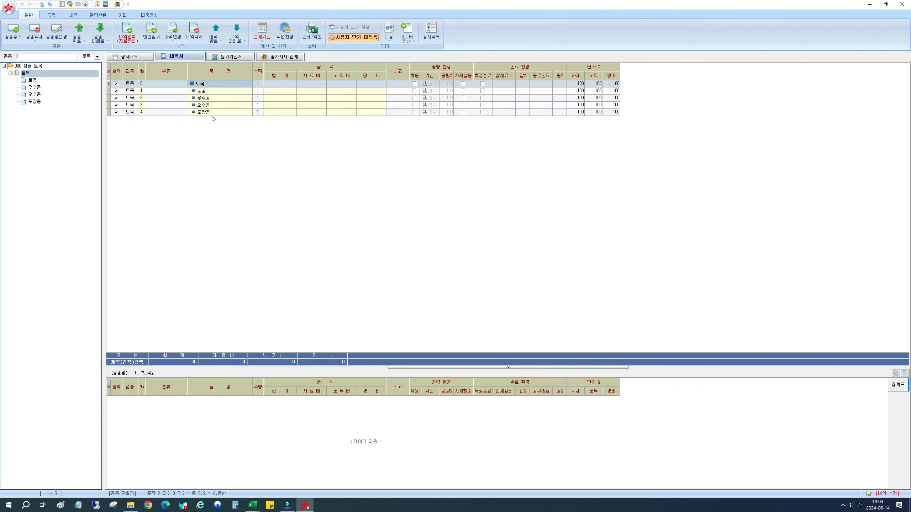
Step: Check the sub-headings under 토공 in the Excel 내역서 and insert six blank rows into the estimate's 토공 details
click(253, 505)
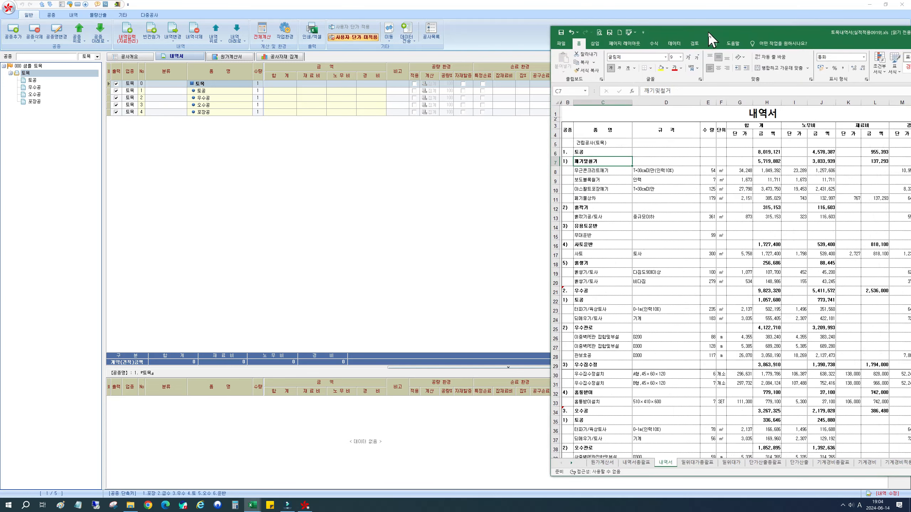
drag(572, 165, 590, 160)
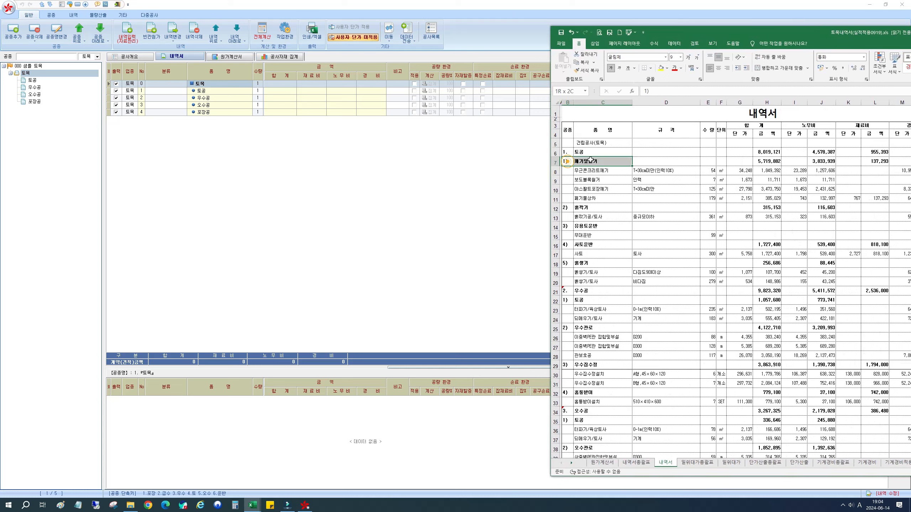
drag(571, 210, 606, 263)
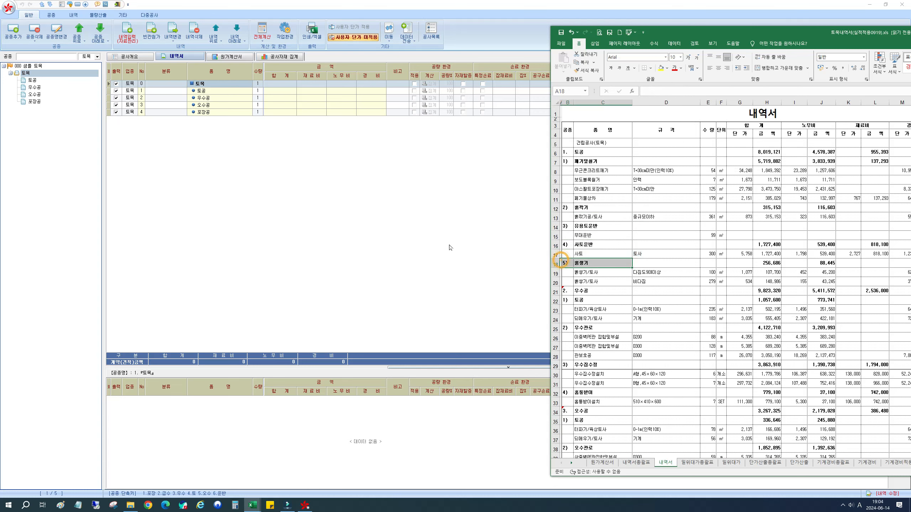
click(242, 190)
click(31, 81)
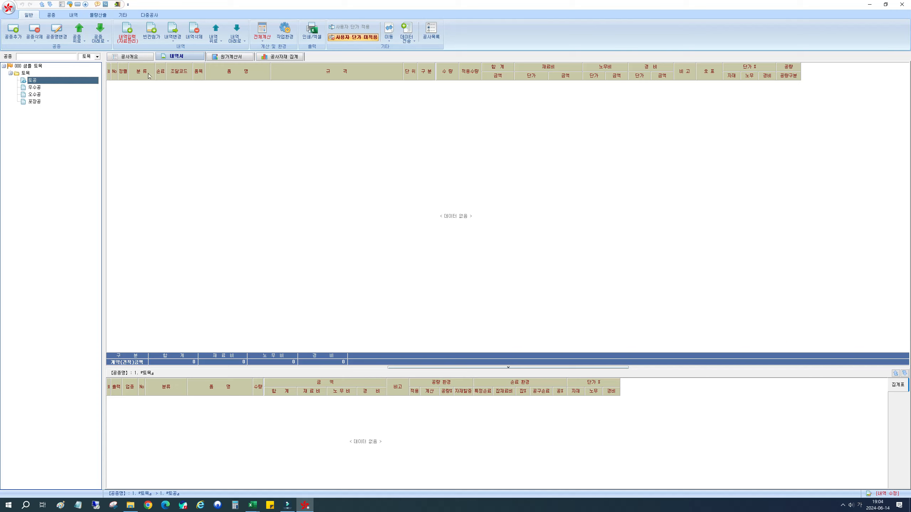
click(150, 33)
click(151, 32)
click(151, 32)
click(151, 32)
click(151, 33)
click(150, 33)
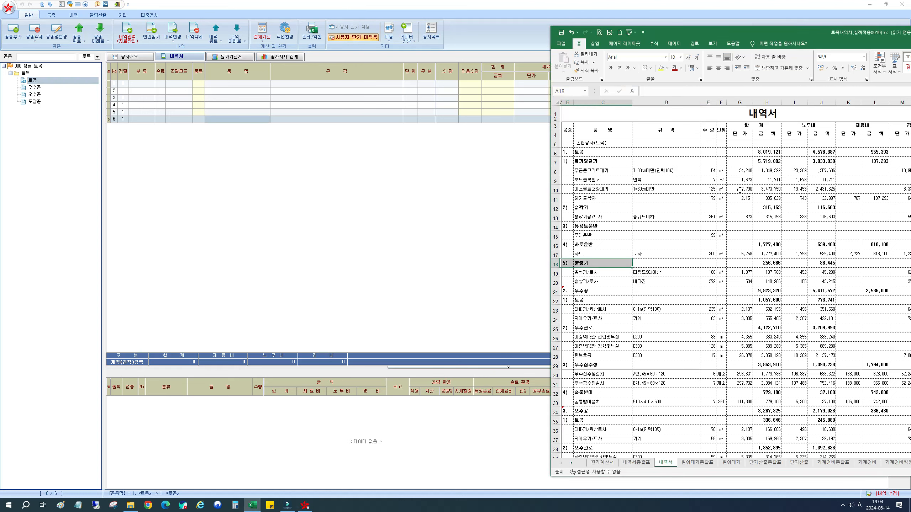
Step: Enter the first Excel sub-heading, "1) 깨기및 철거", as the item name in row 1 of the 토공 details
click(589, 162)
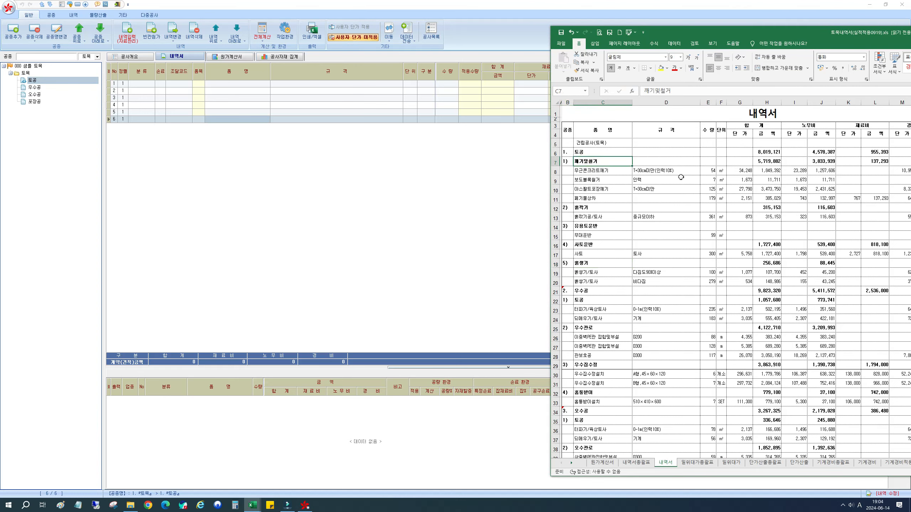
click(216, 90)
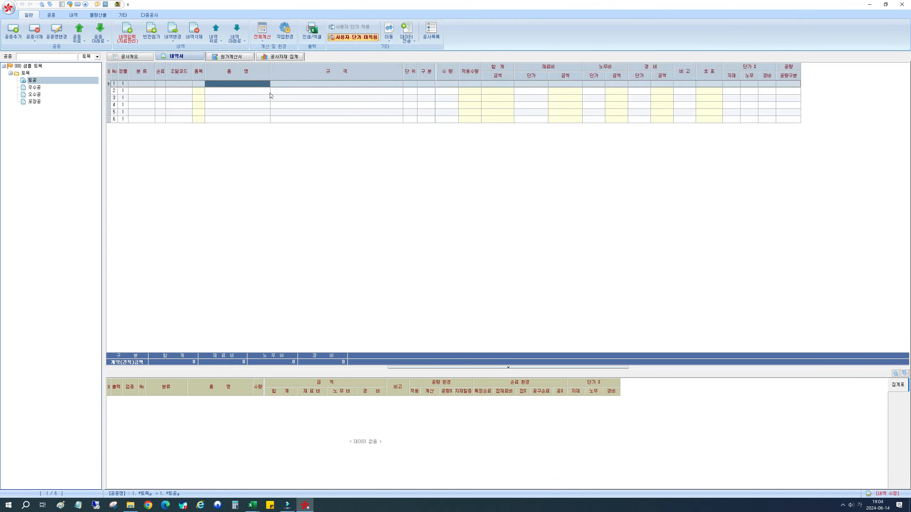
text(1)
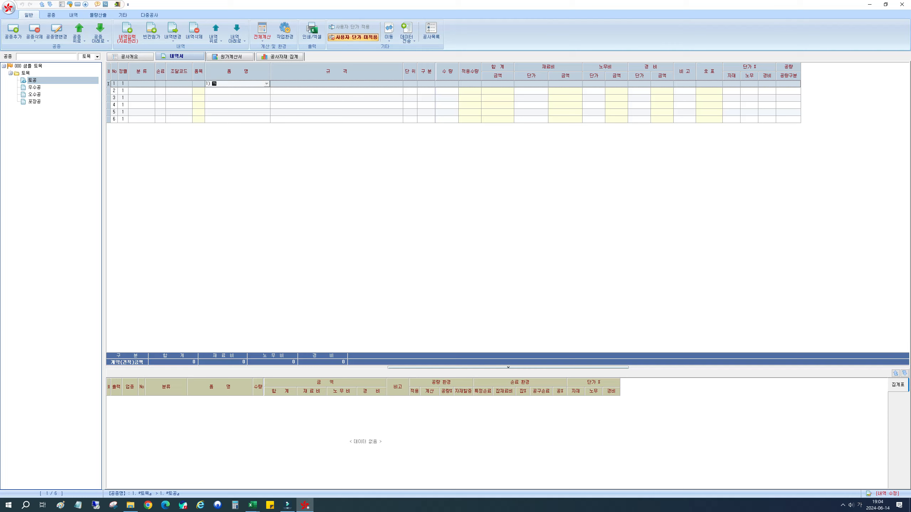
text() 깨기및)
text(철거)
click(270, 93)
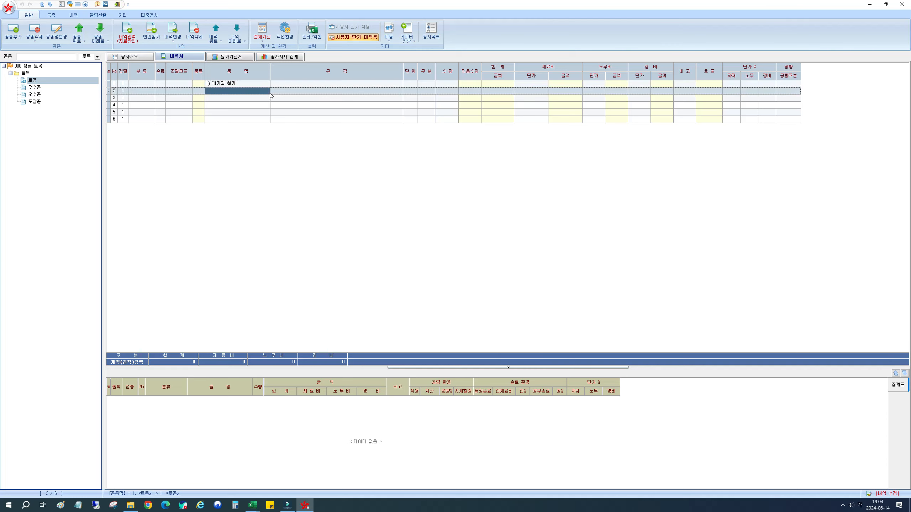
Step: Enter the second Excel sub-heading, "2) 흙깎기", as the item name in row 2 of the 토공 details
key(alt+Tab)
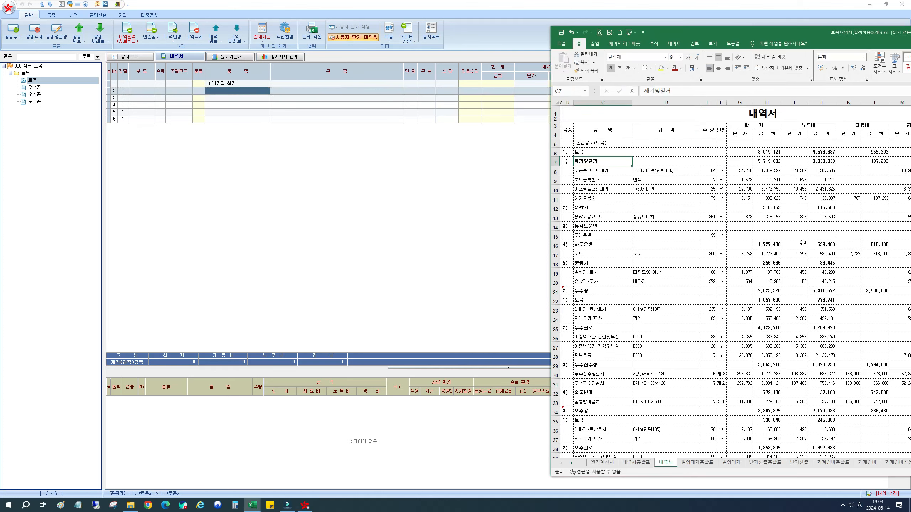
click(609, 208)
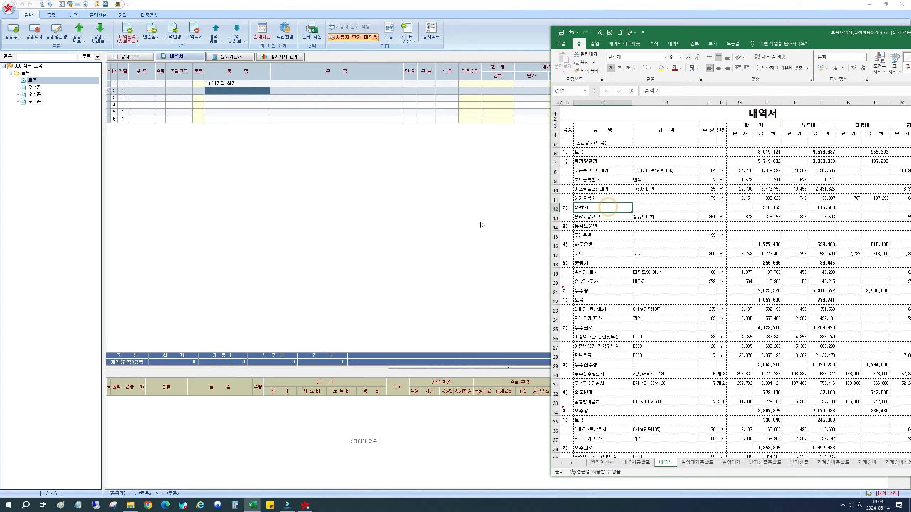
key(alt+Tab)
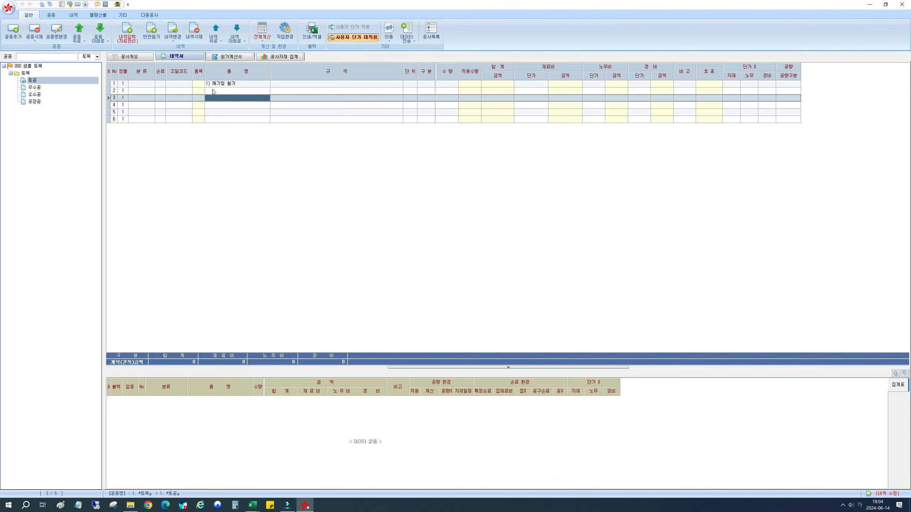
text(2)
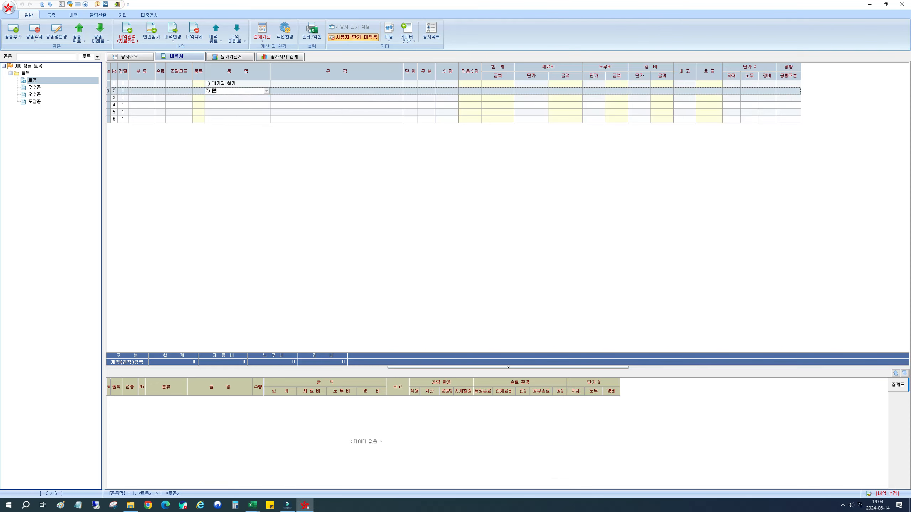
text(흙ㄲ)
text(기)
key(Return)
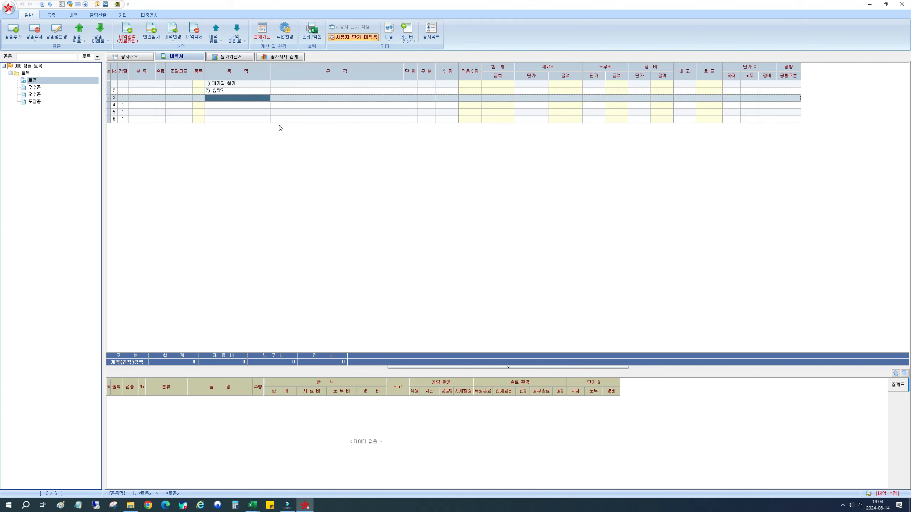
Step: Enter the third Excel sub-heading, "3) 유용토운반", as the item name in row 3 of the 토공 details
key(alt+Tab)
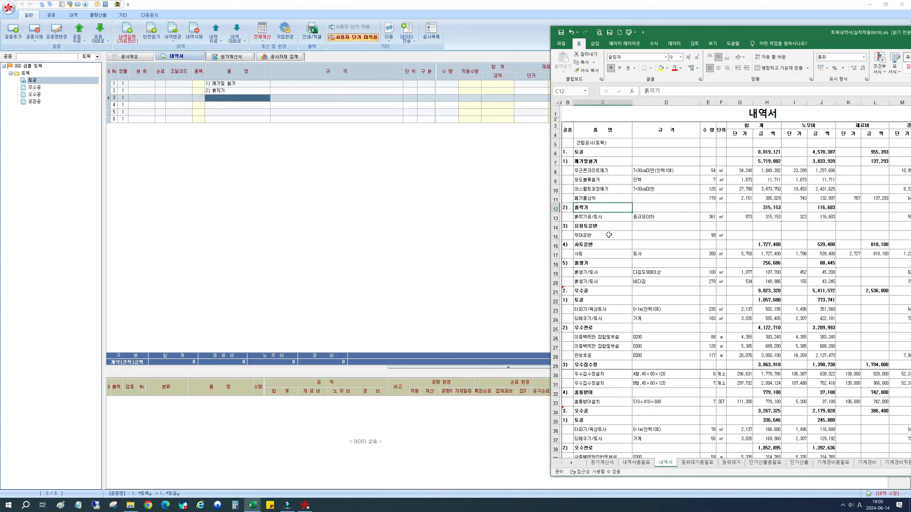
click(607, 226)
click(212, 100)
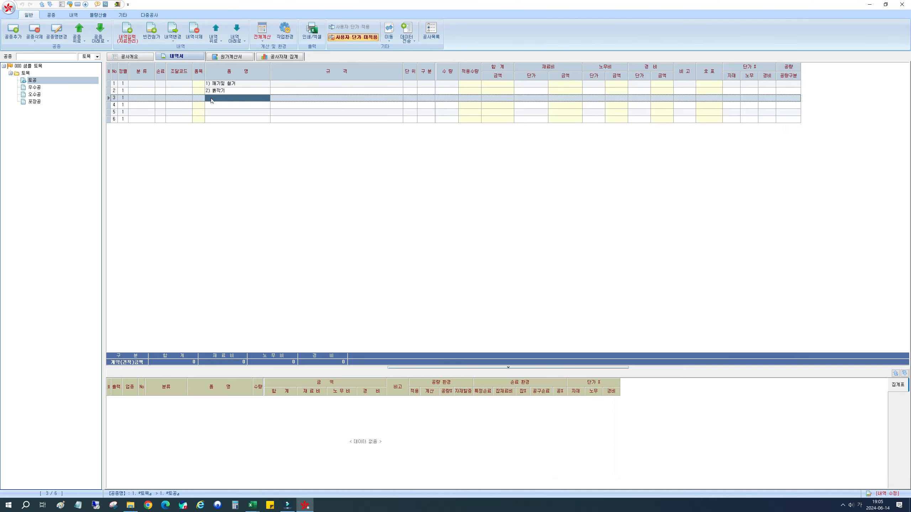
text(2)
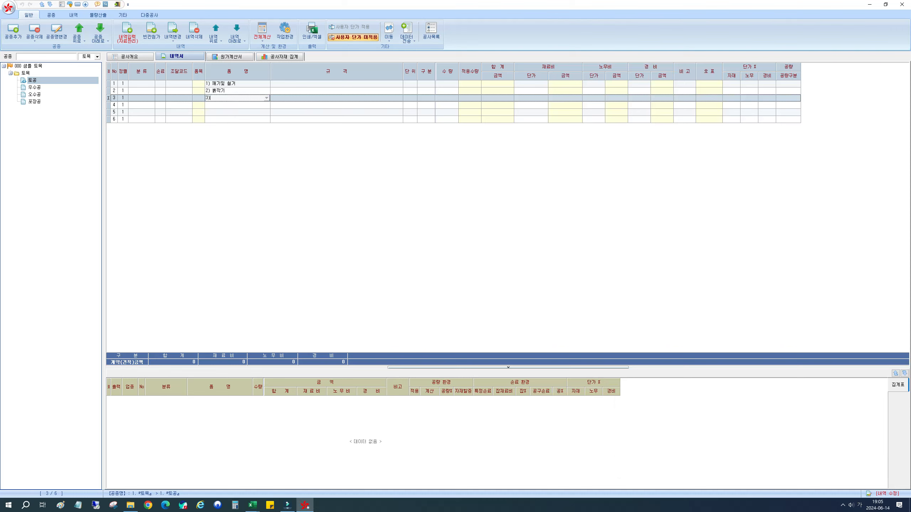
text(유용토운반)
key(Return)
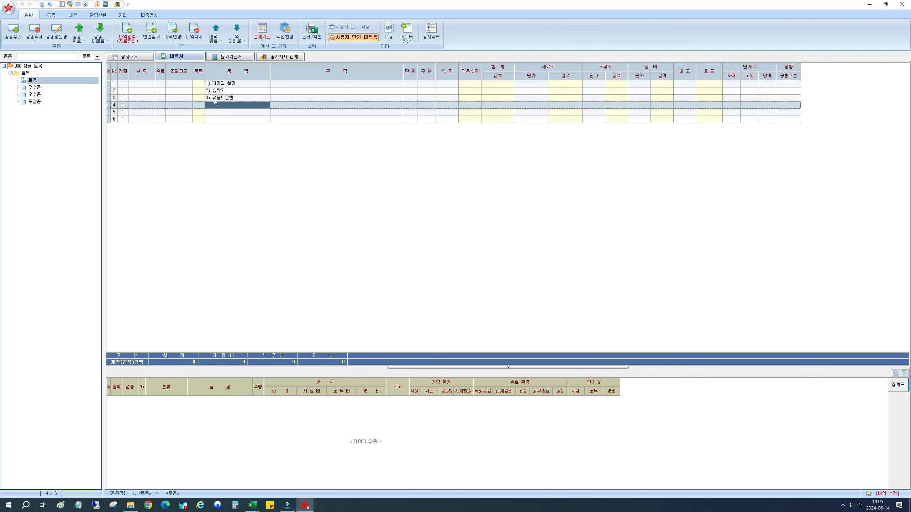
Step: Check the remaining 토공 sub-headings in Excel and enter "4) 사토운반" as the item name in row 4
key(alt+Tab)
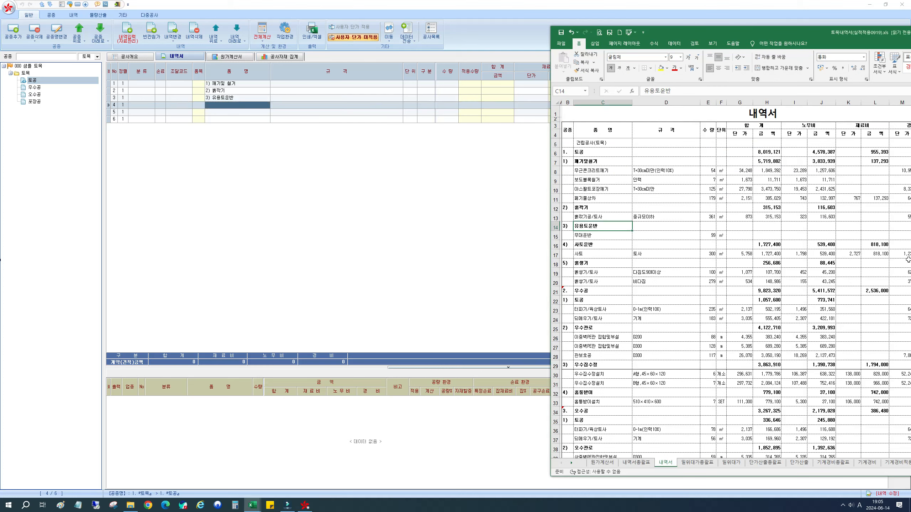
click(595, 245)
click(602, 266)
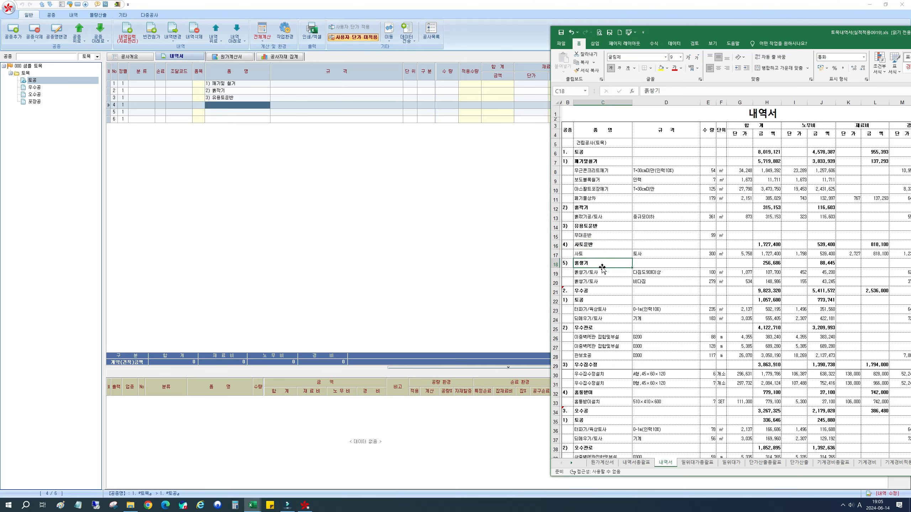
click(269, 104)
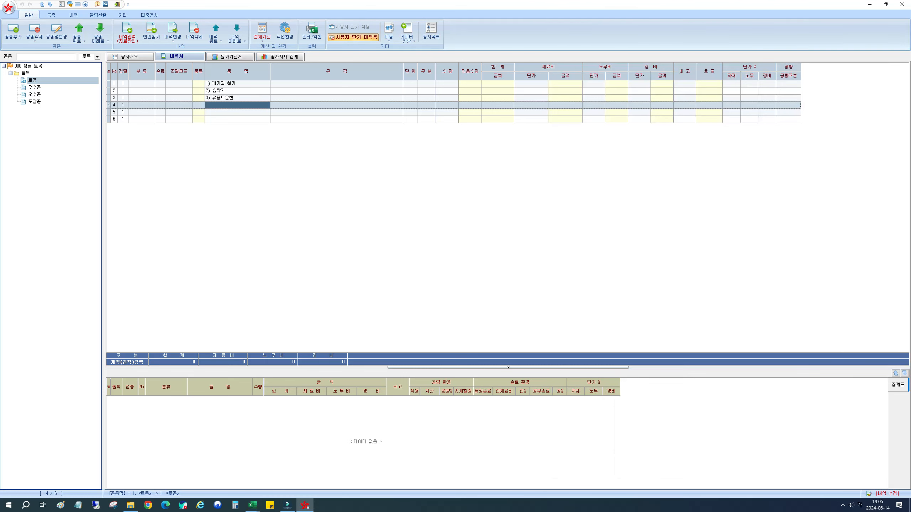
key(alt+Tab)
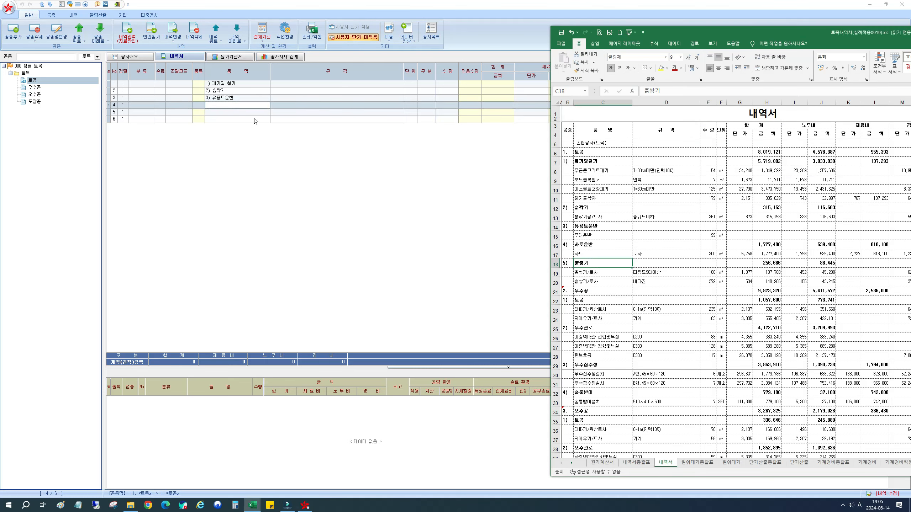
click(247, 104)
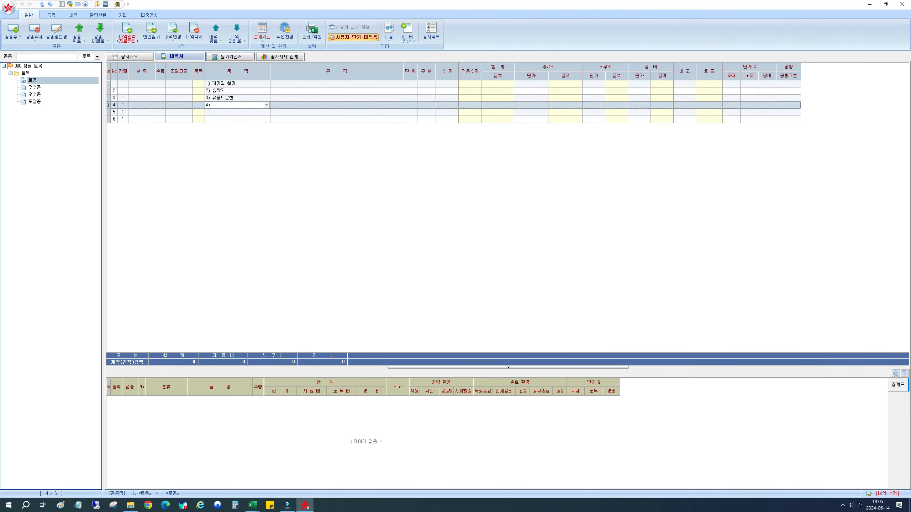
text(사토운반)
key(Return)
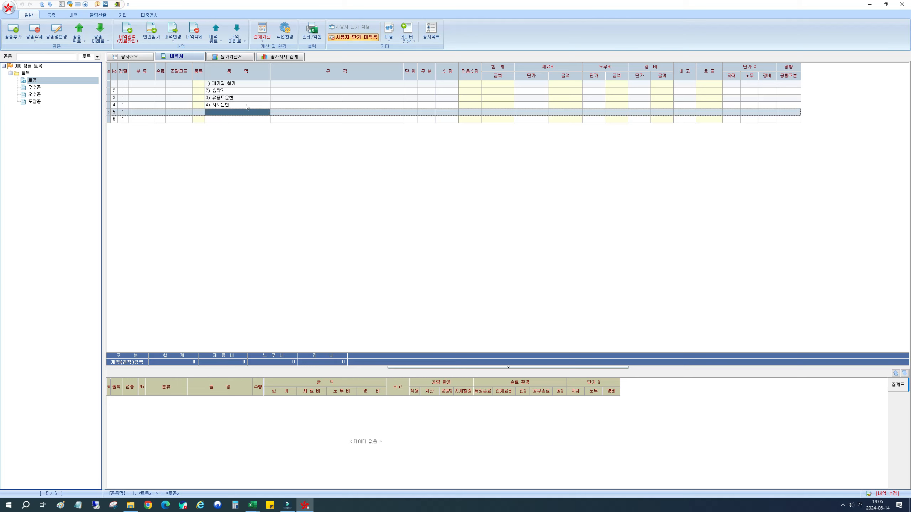
Step: Enter "5) 흙쌓기" as the item name in row 5 and delete the leftover blank sixth row
text(5) 흙쌓기)
key(Return)
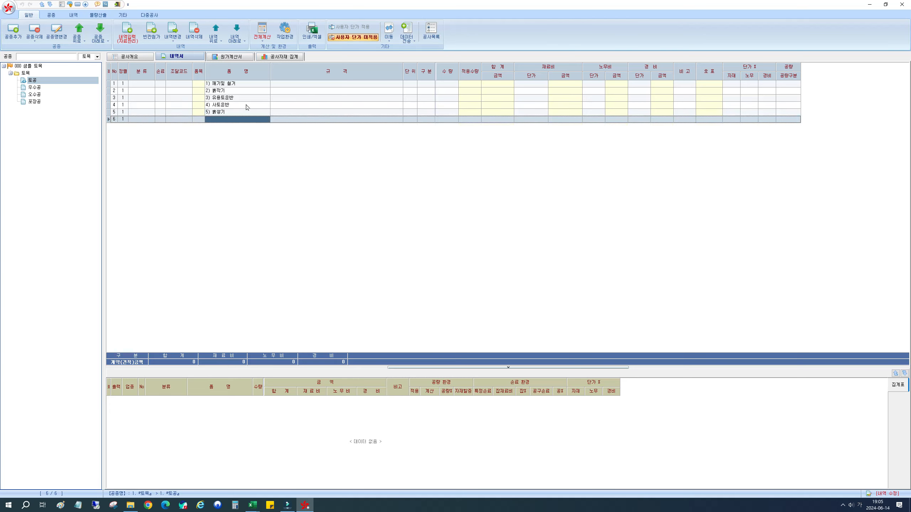
click(195, 39)
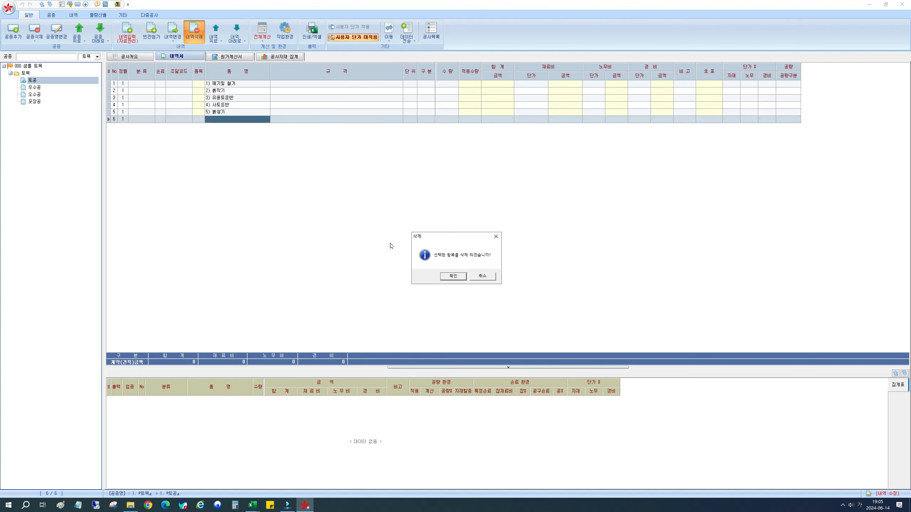
click(453, 276)
Step: Review the 토공 sub-headings in the Excel 내역서 and the detail items listed beneath them, from 깨기및철거 through 흙쌓기
key(alt+Tab)
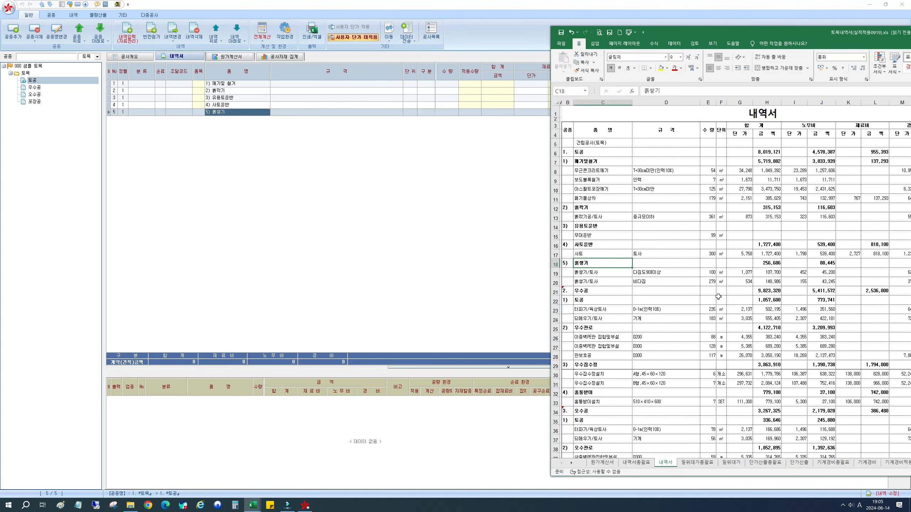
click(587, 281)
click(593, 162)
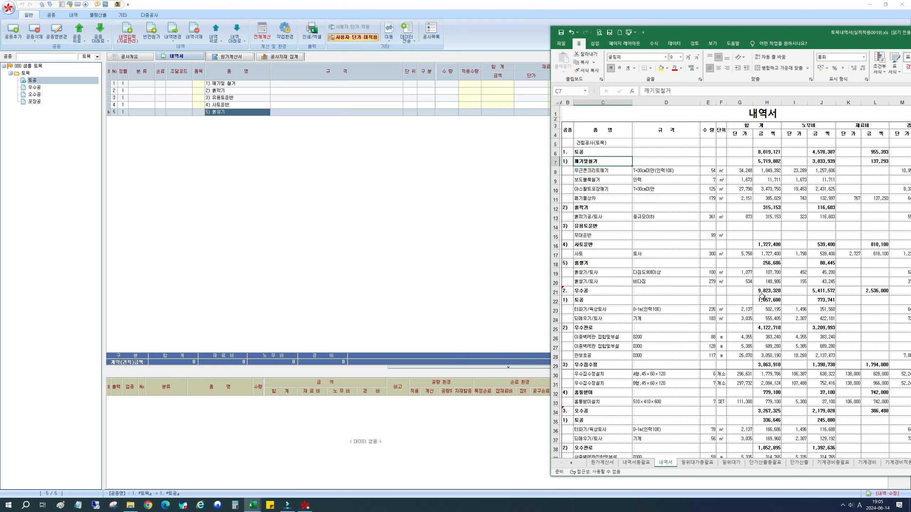
click(602, 208)
drag(599, 171, 600, 196)
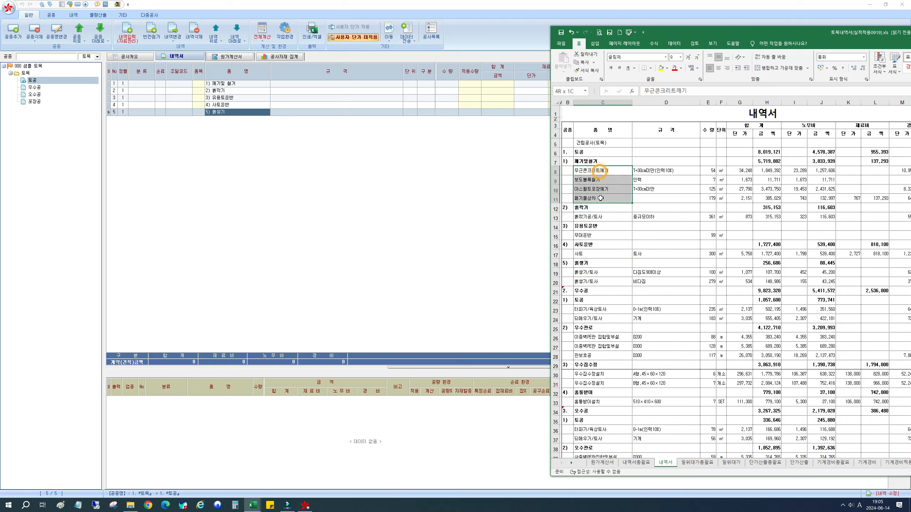
click(600, 212)
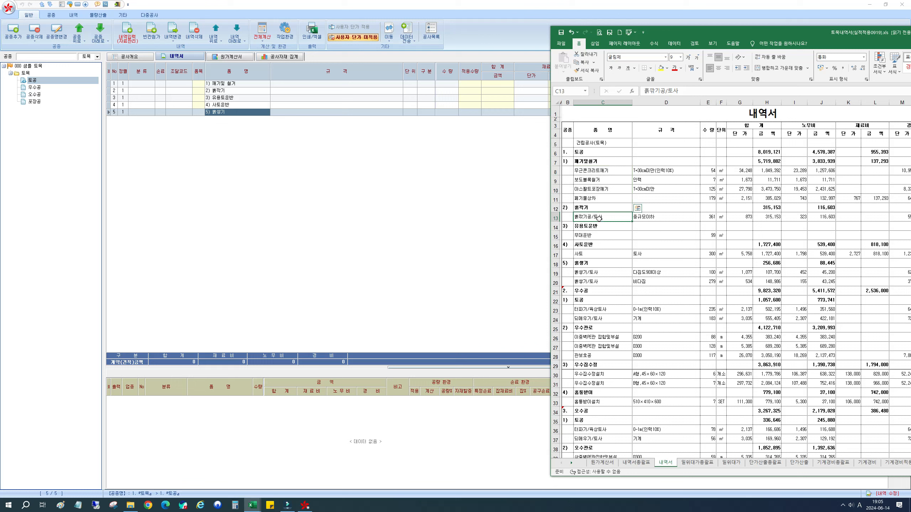
click(592, 262)
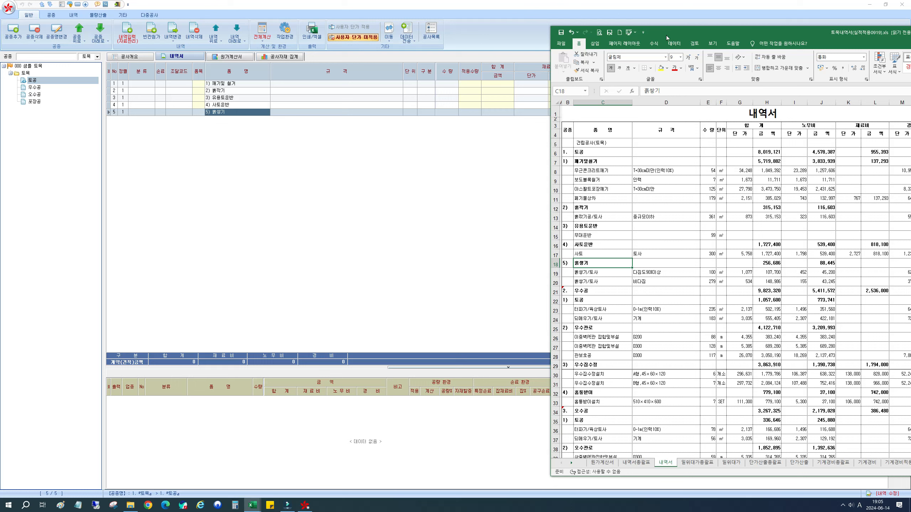
Step: Open item entry for the 토공 details, select the 깨기및 철거 row and search the item library for 깨기
click(124, 31)
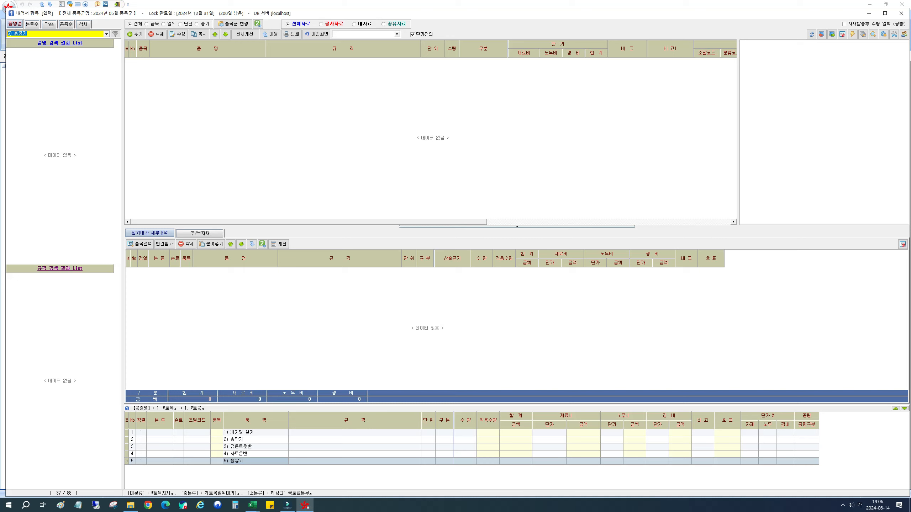
click(256, 434)
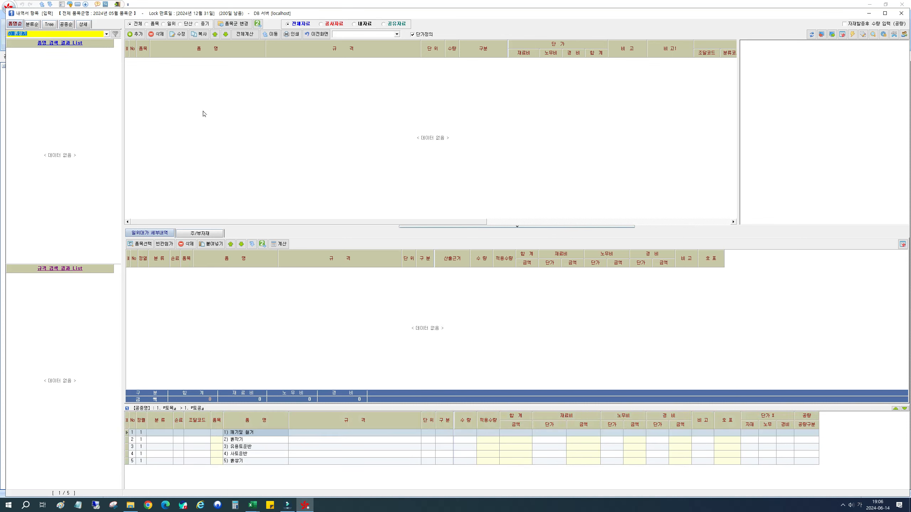
text(ㅍㅐ기)
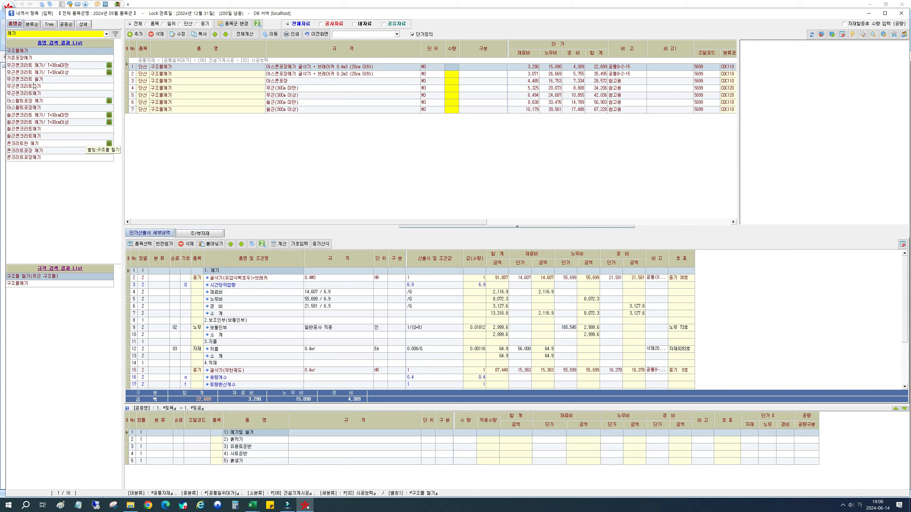
Step: Compare the specifications and unit prices of 구조물깨기, 기존포장깨기 and 무근콘크리트 깨기/ T=30cm미만 among the search results
click(41, 67)
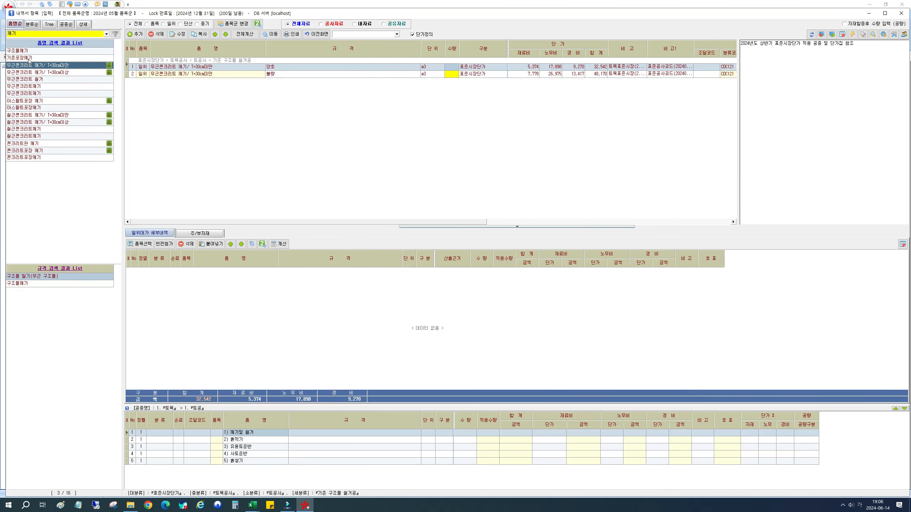
click(31, 52)
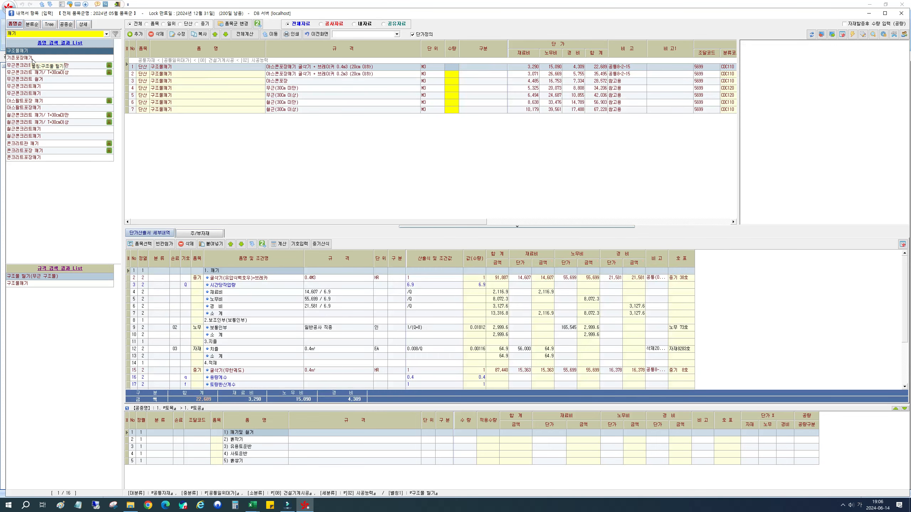
click(30, 58)
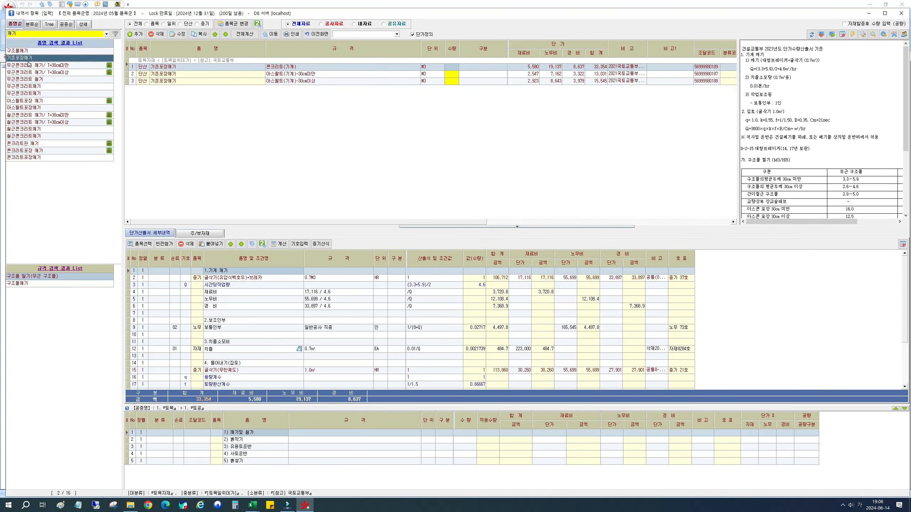
click(33, 66)
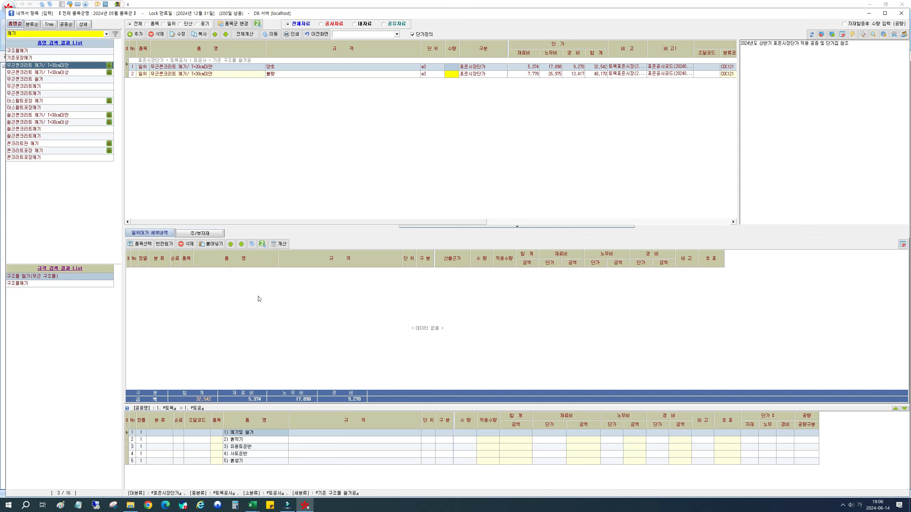
key(Right)
key(Right)
key(Right)
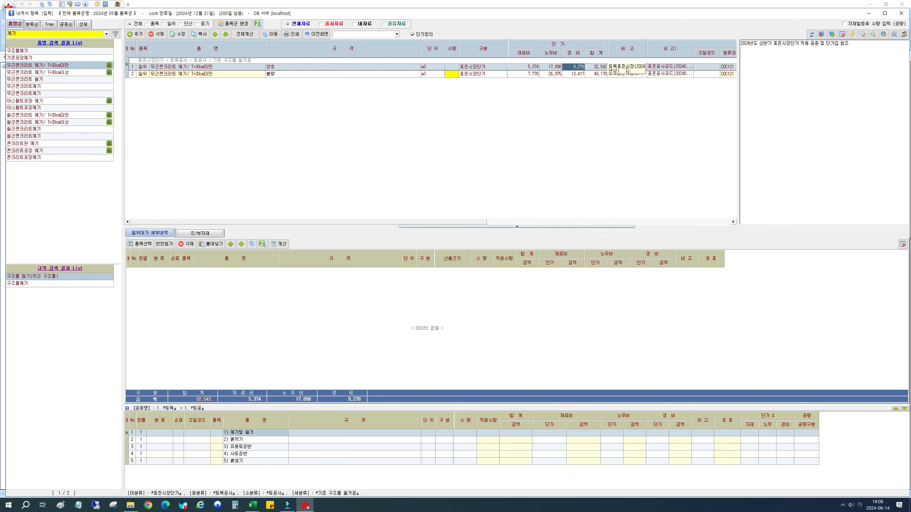
click(141, 67)
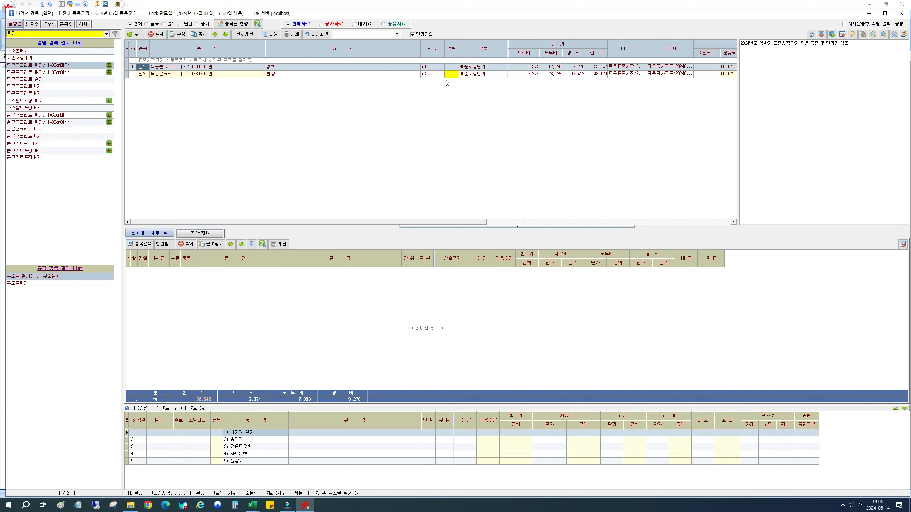
Step: Examine the price category and the material, labour, expense and total unit prices of 무근콘크리트 깨기/ T=30cm미만, 양호
click(481, 68)
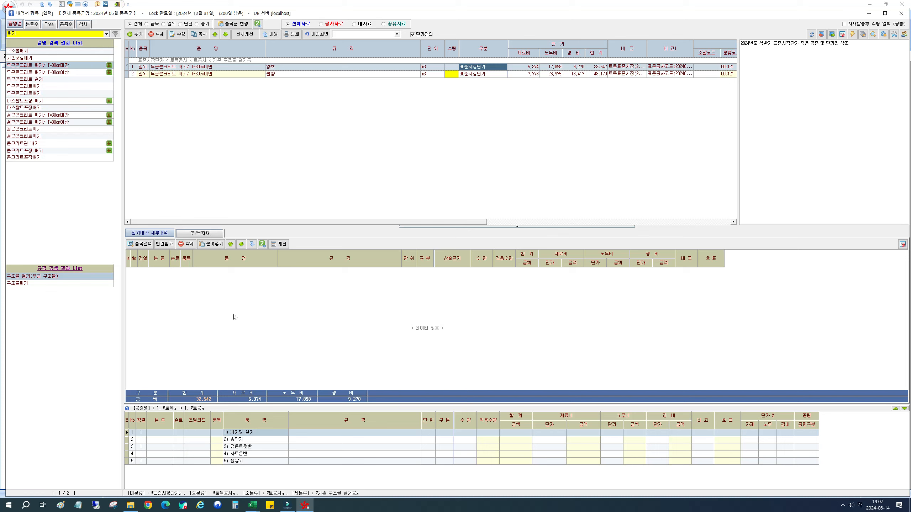
click(527, 67)
click(550, 67)
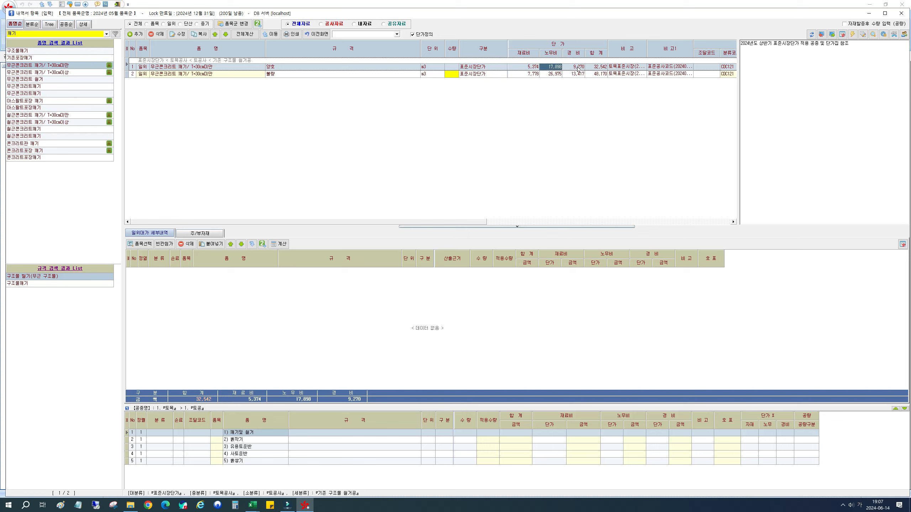
click(578, 68)
click(591, 67)
Step: Examine the unit-cost breakdown of the 무근콘크리트깨기 item for 소형브레이커 in an enlarged detail area, and restore the area's size
click(60, 87)
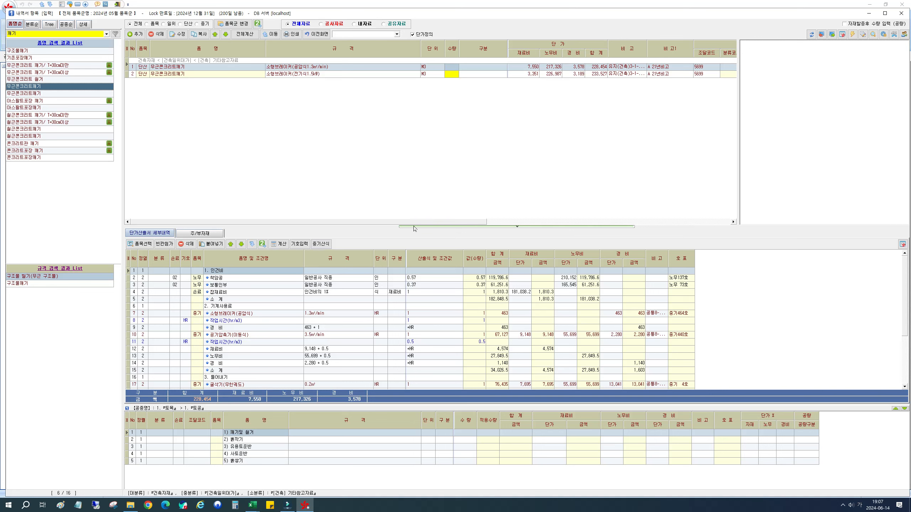
drag(413, 226, 401, 166)
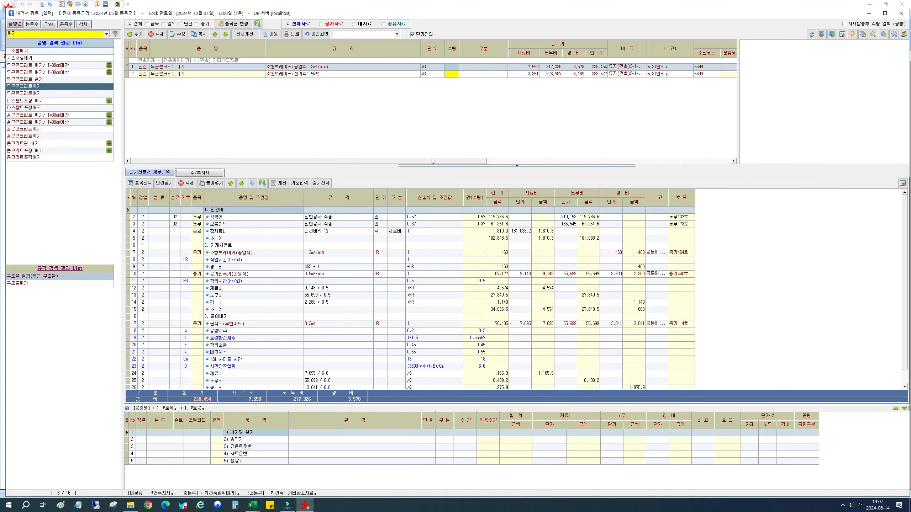
drag(431, 165, 417, 235)
click(451, 75)
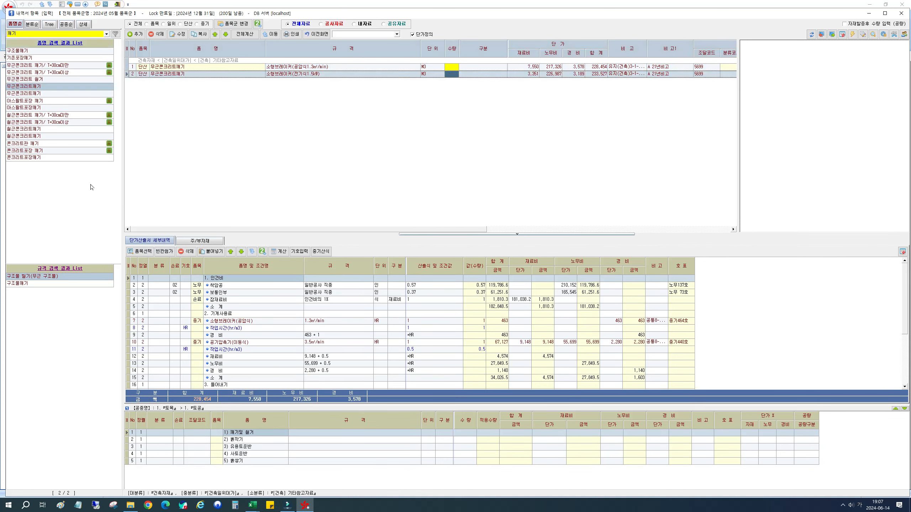
Step: Compare the specifications and unit prices of 콘크리트관 깨기, 콘크리트포장 깨기 and the 대형브레이커 variants of 무근콘크리트깨기
click(65, 145)
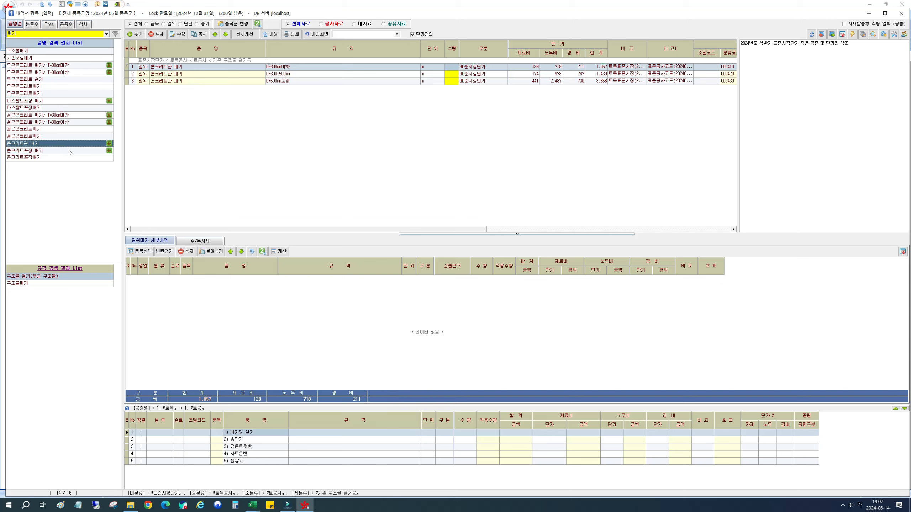
click(70, 152)
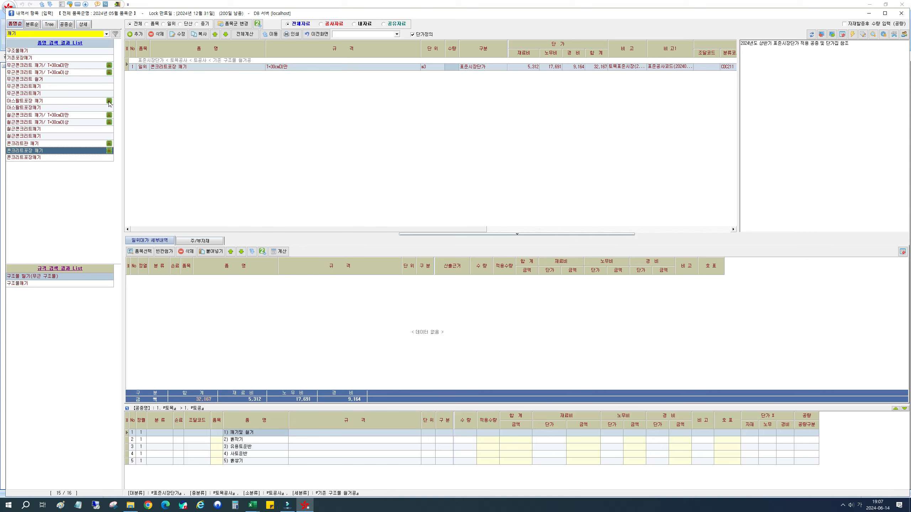
click(462, 69)
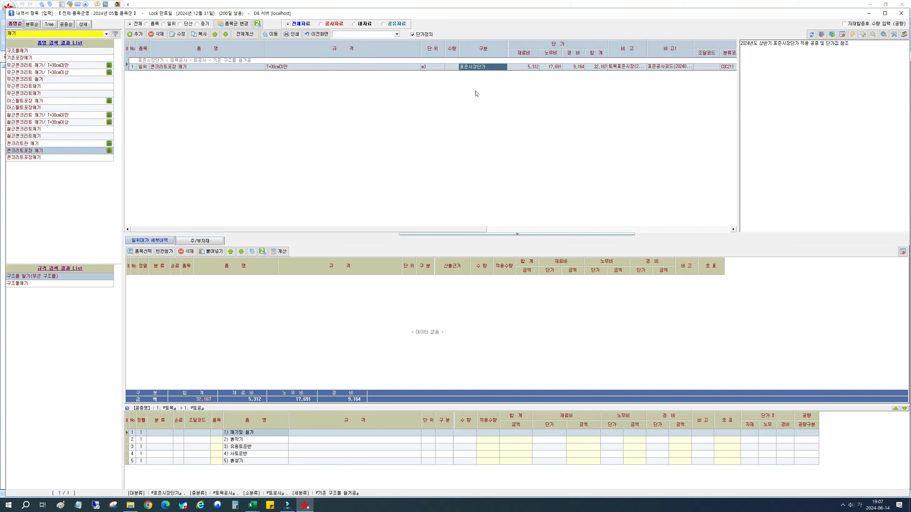
click(99, 150)
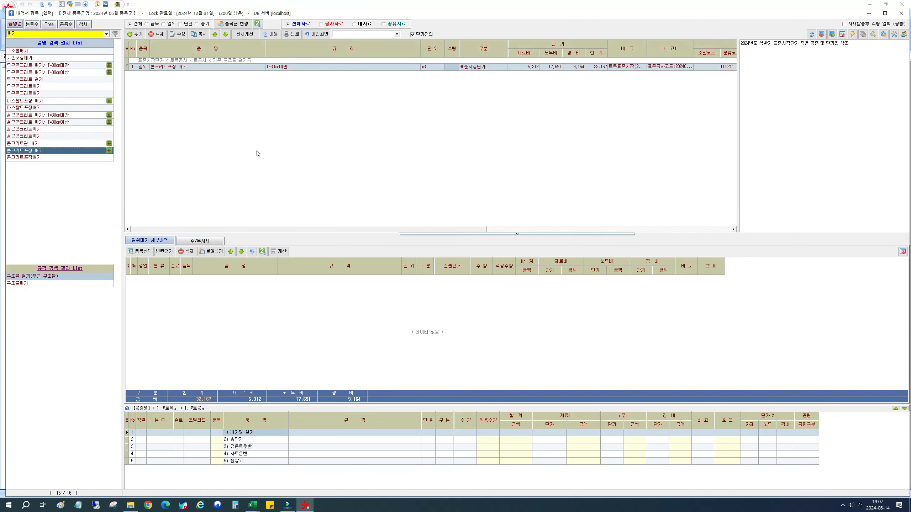
click(451, 67)
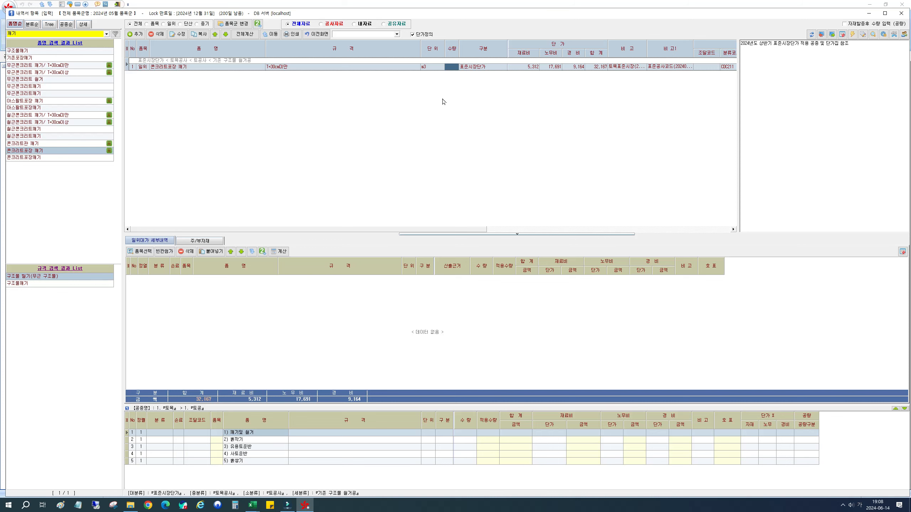
click(52, 94)
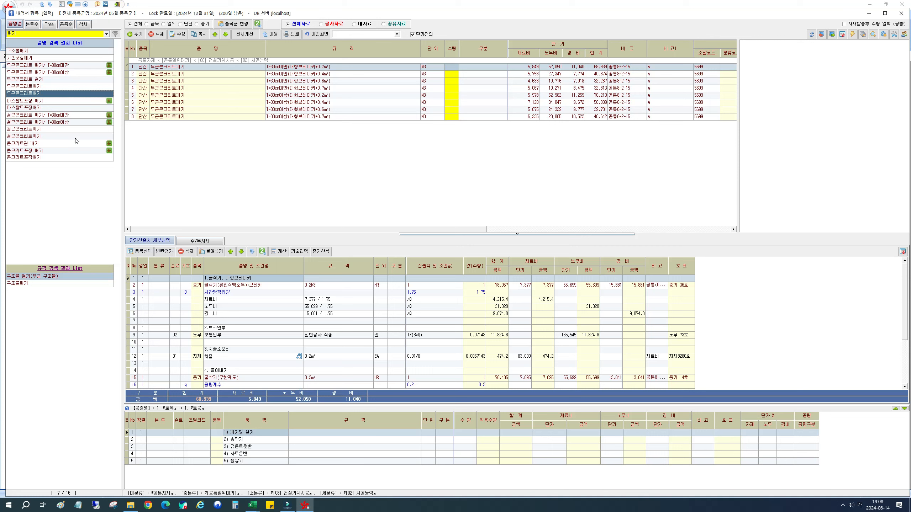
Step: Check the Excel 내역서, move its window out of the way, and add 콘크리트포장 깨기 T=30cm미만 with quantity 45 under 깨기및 철거
click(76, 152)
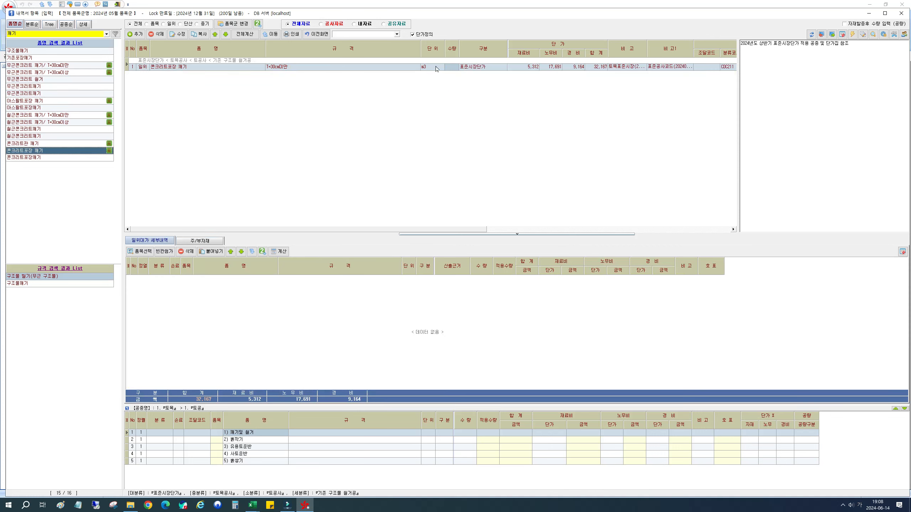
click(454, 69)
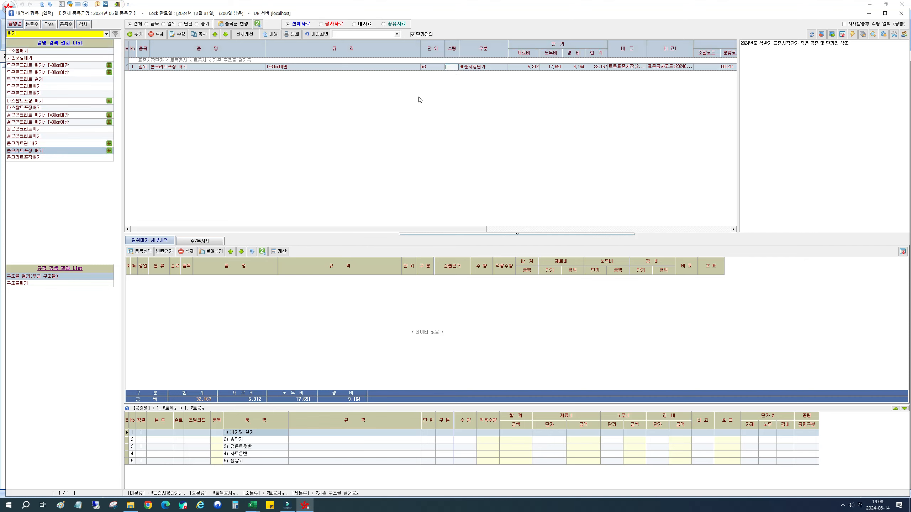
key(alt+Tab)
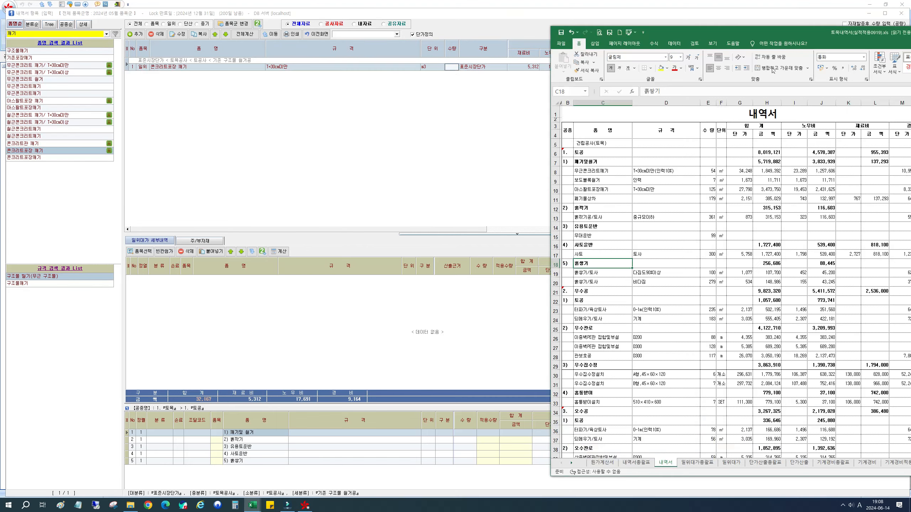
drag(757, 31, 910, 32)
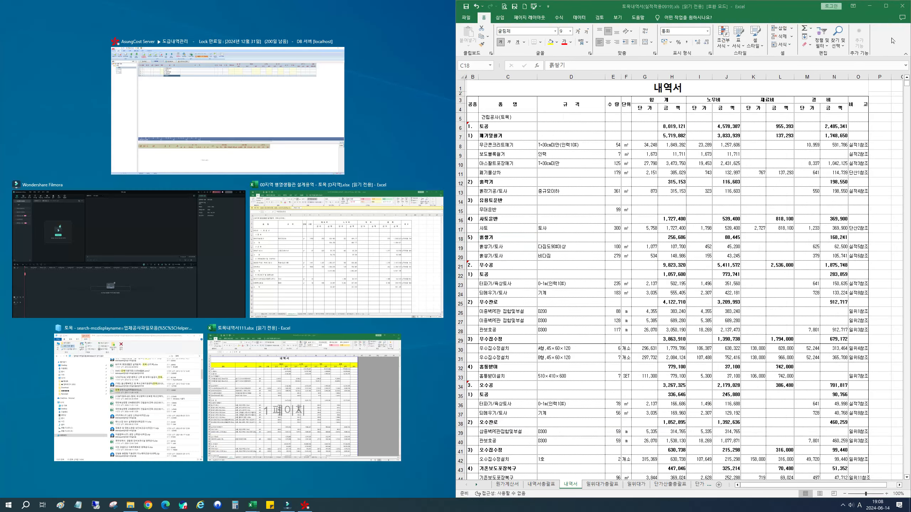
click(752, 10)
drag(730, 10, 796, 18)
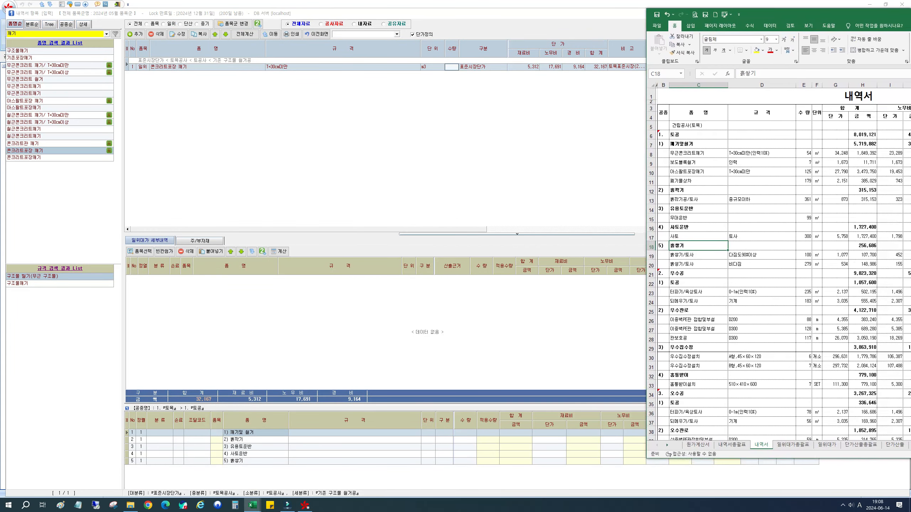
drag(658, 10, 910, 10)
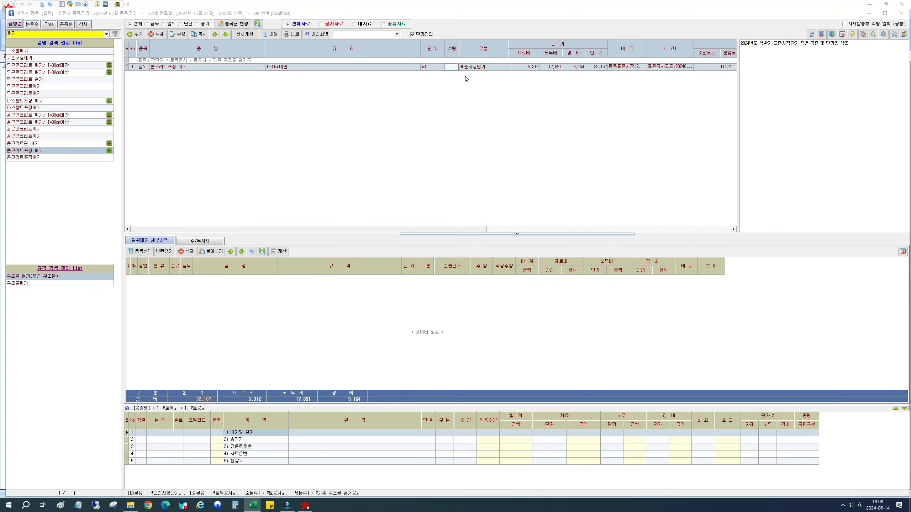
click(452, 66)
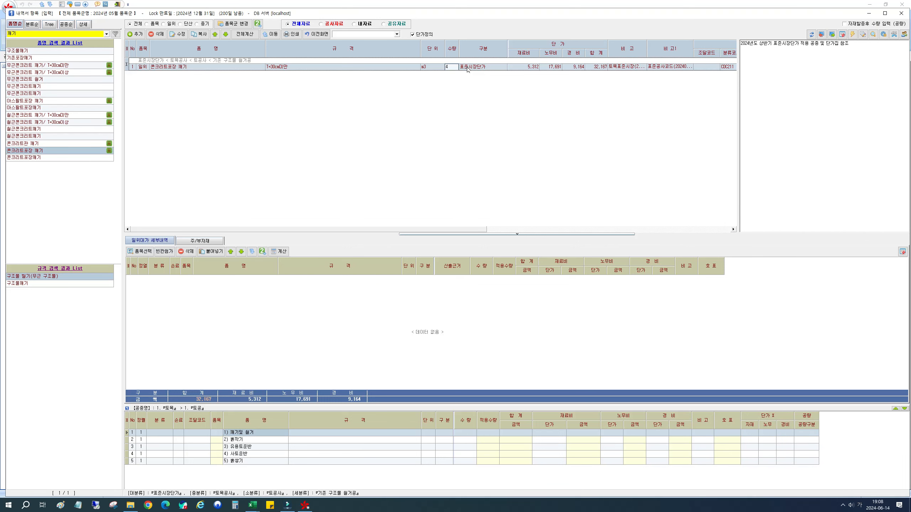
text(45)
key(Return)
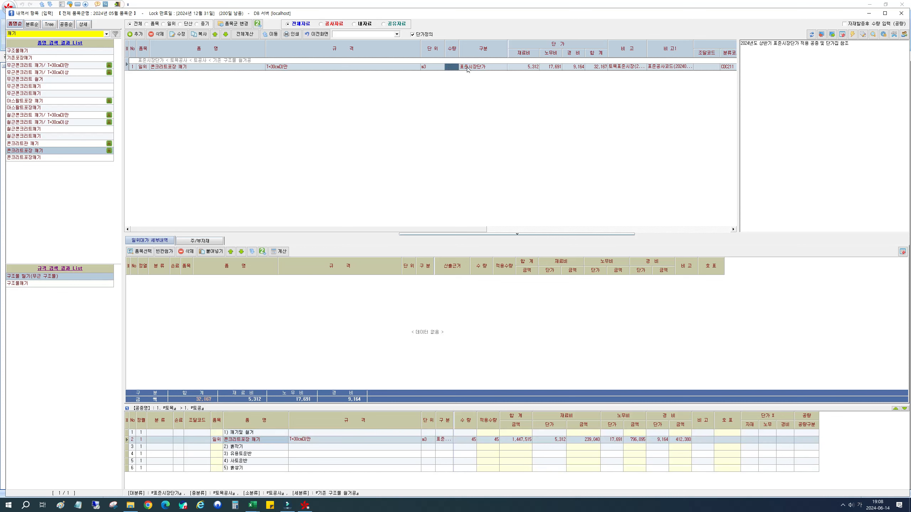
Step: Check the position of the added 콘크리트포장 깨기 row beneath the 깨기및 철거 heading and leave that row selected
click(241, 432)
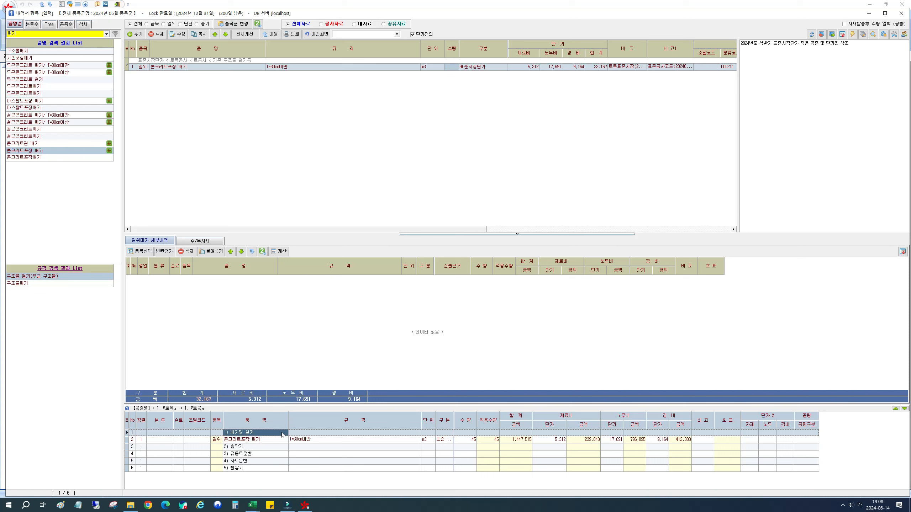
click(279, 440)
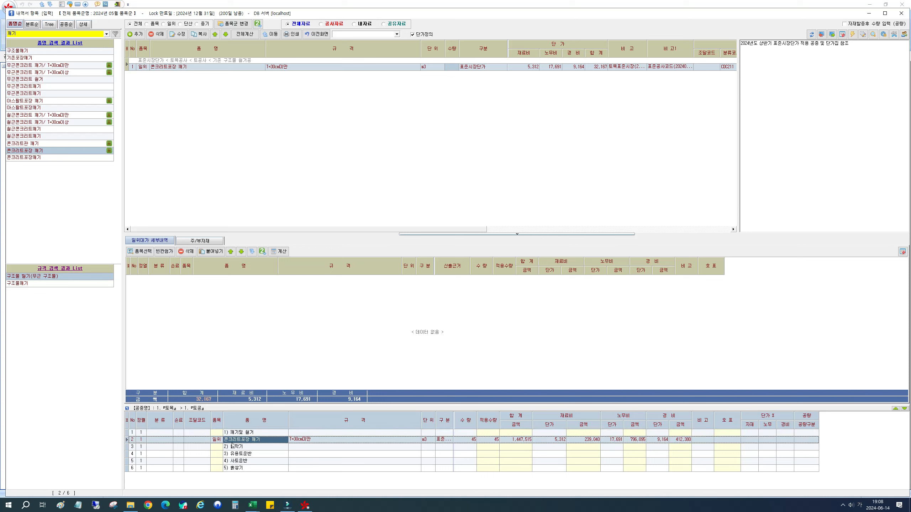
click(287, 442)
click(271, 442)
Step: Compare the classification view and the tree view of the item library around 콘크리트포장 깨기
click(26, 33)
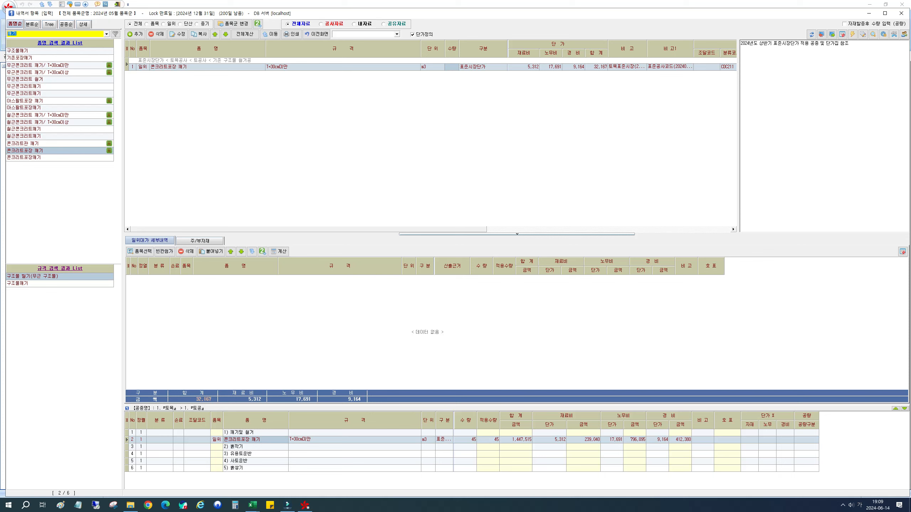
click(34, 26)
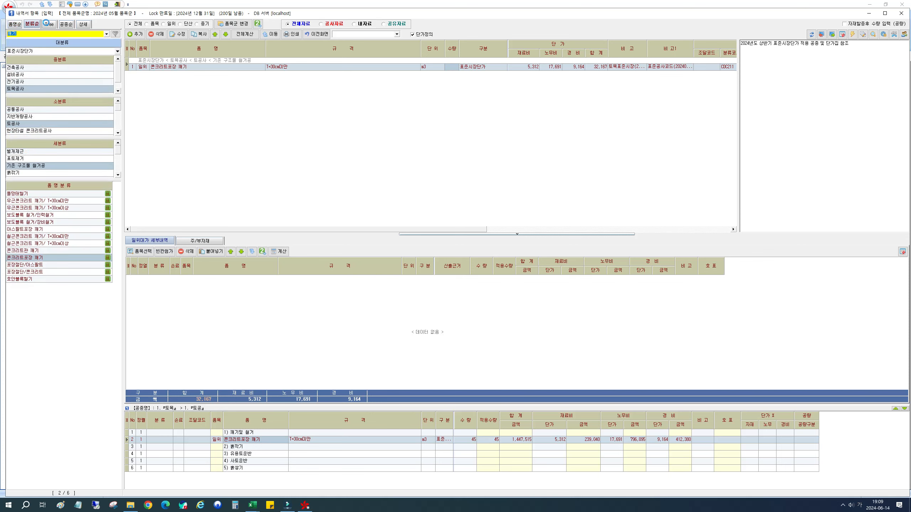
click(47, 24)
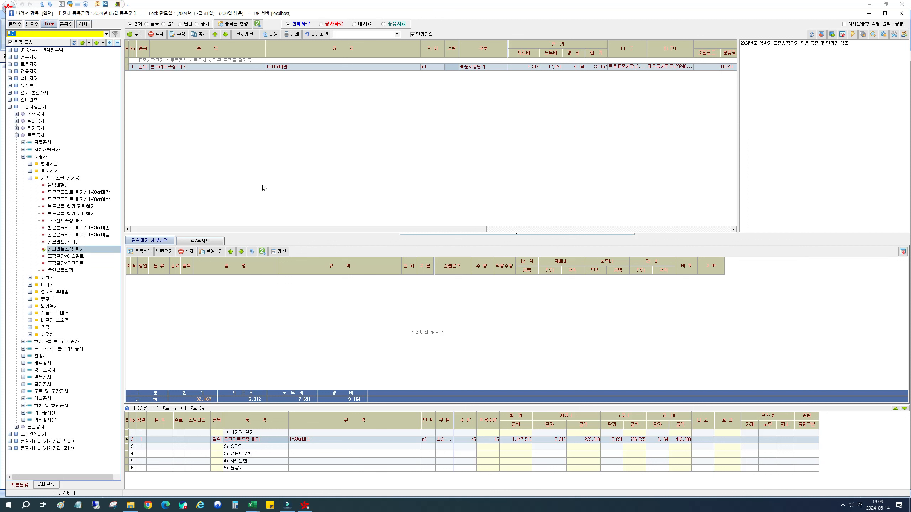
click(32, 24)
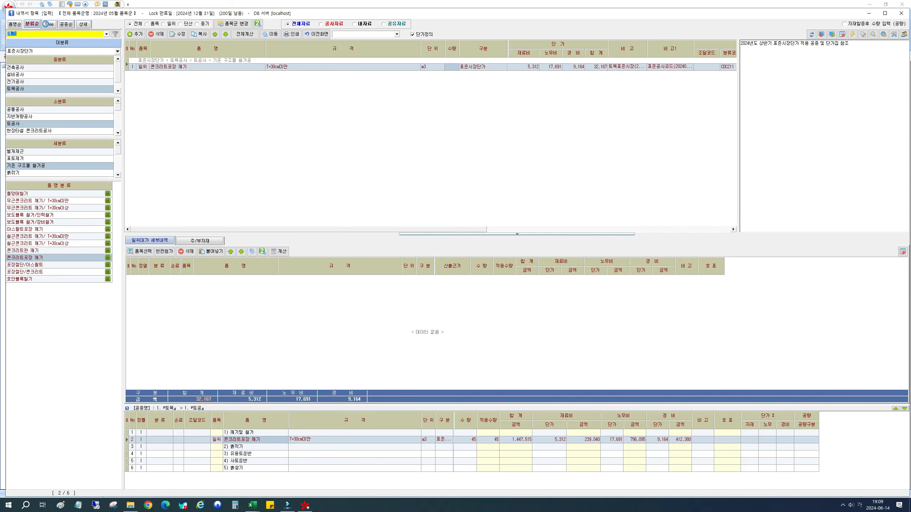
click(49, 25)
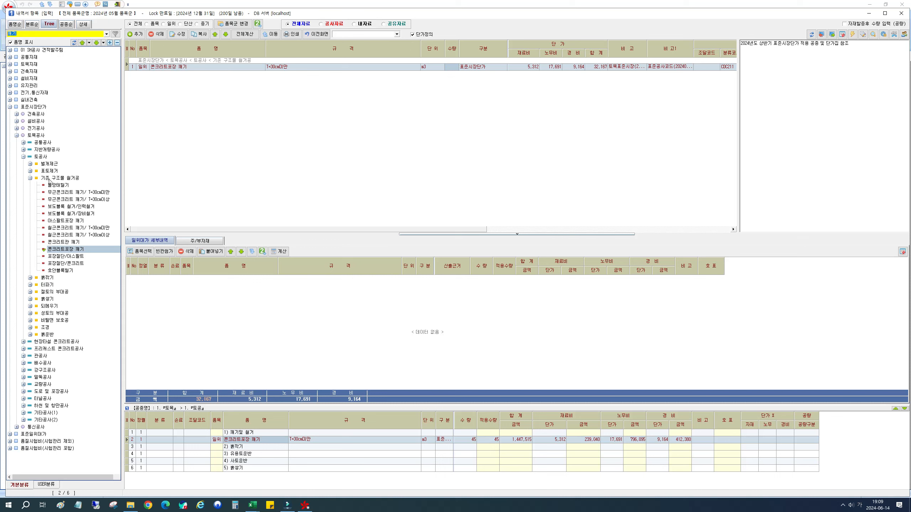
Step: Hide the item names in the library tree, list the 흙깎기 items, and show the names again to view 흙깎기/경암
click(10, 42)
click(10, 43)
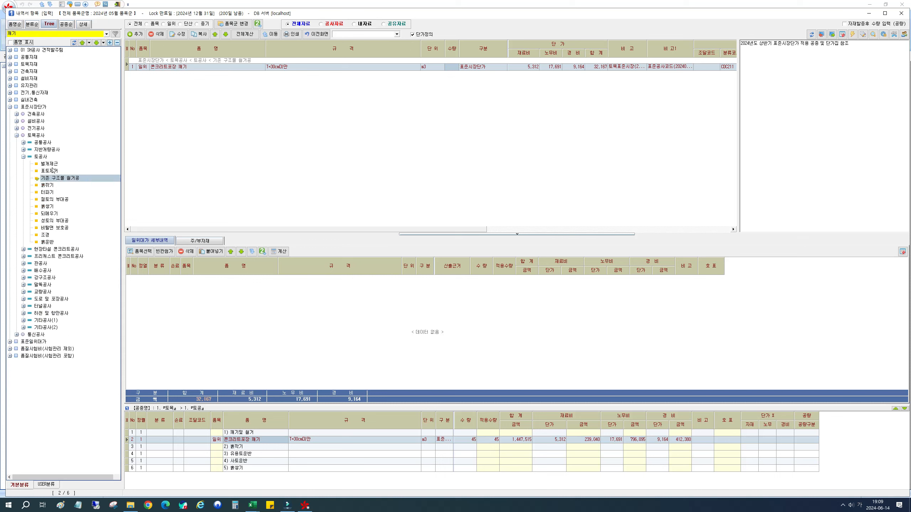
click(47, 185)
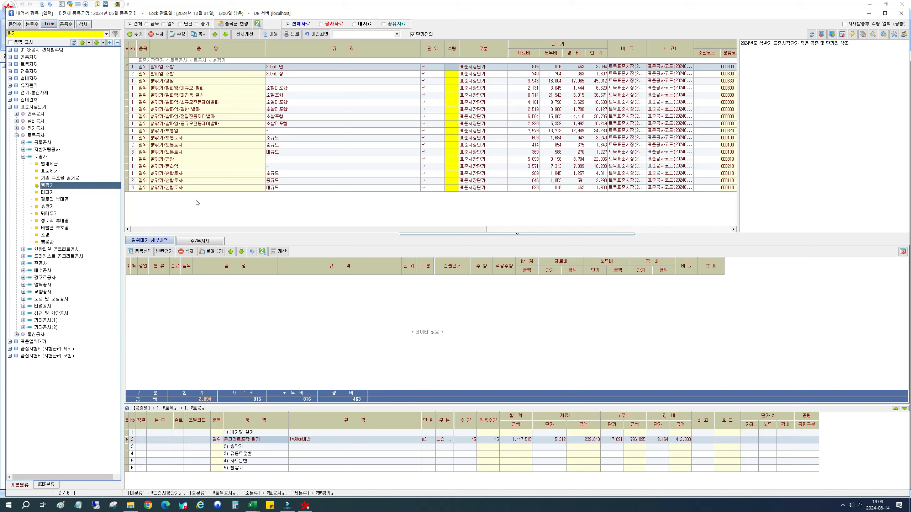
click(11, 42)
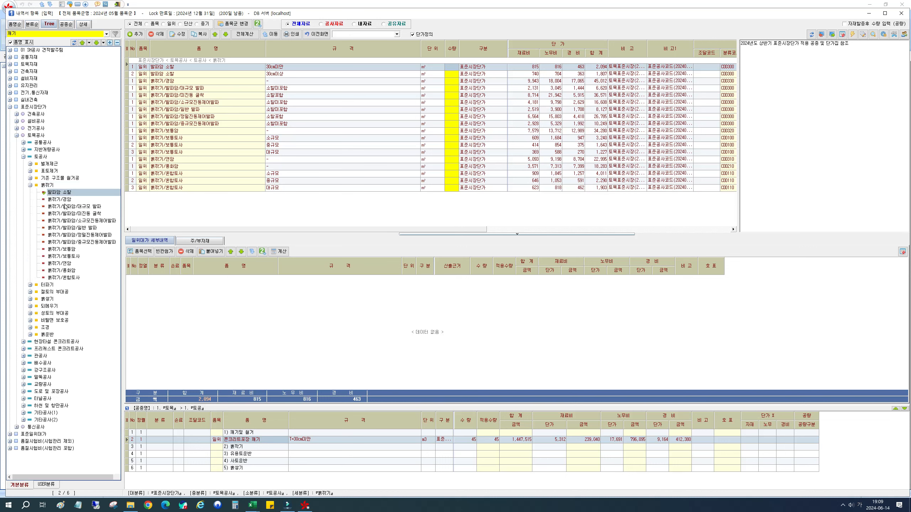
click(64, 201)
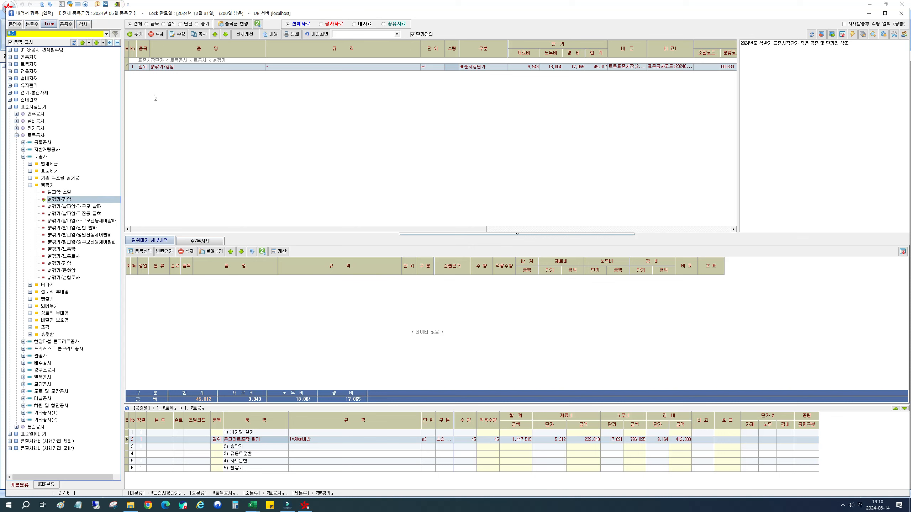
Step: Search the item library for 보도 and move the search results window clear of the item list
text(ㅂㅗㄷㅗㅣ)
key(Return)
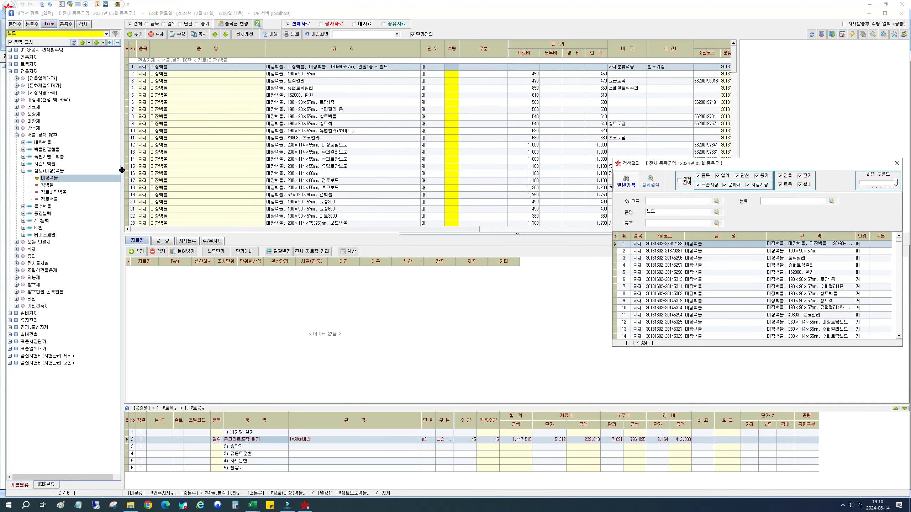
drag(698, 164, 554, 116)
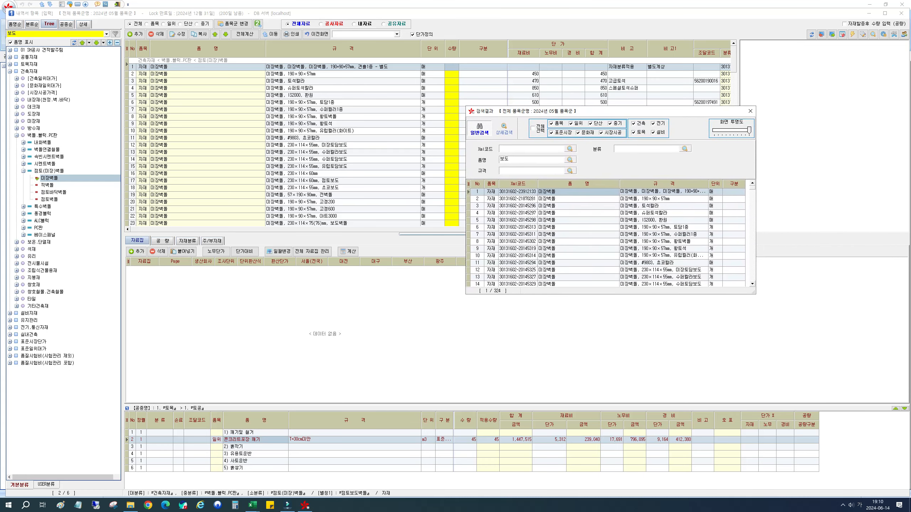
Step: Step through the 보도 matches in the library past 보도용 블록 소규모보수 to 보도용 블록 인력철거
double_click(504, 159)
click(65, 34)
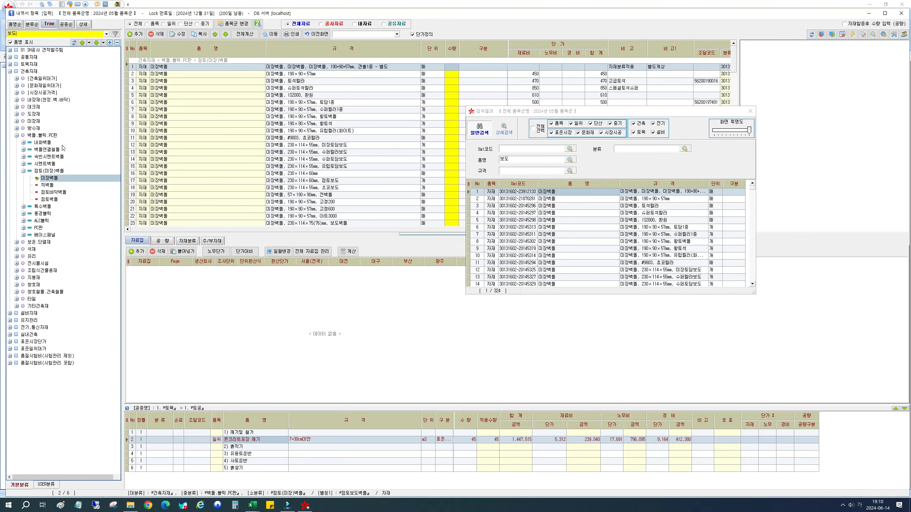
key(Return)
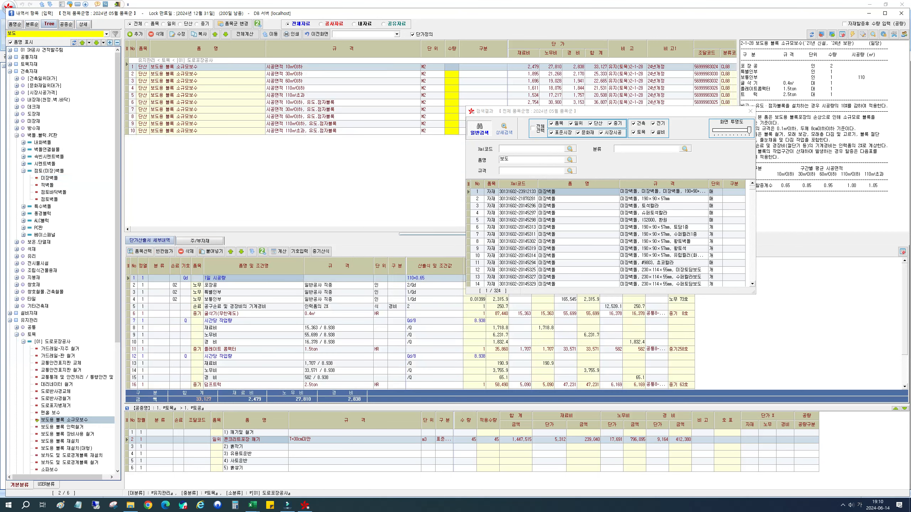
text(ㅣ)
key(F3)
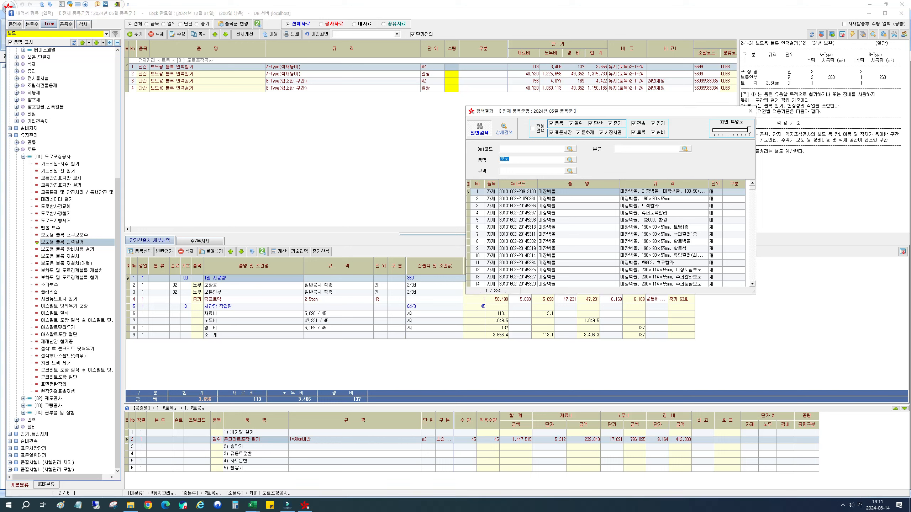
Step: Browse the 보도 search results upward from 보도용 블록 재설치(대형) through 인력철거 to 보도용 블록 소규모보수
text(ㅣㅣ)
key(BackSpace)
key(ctrl+a)
click(751, 256)
drag(751, 255, 750, 256)
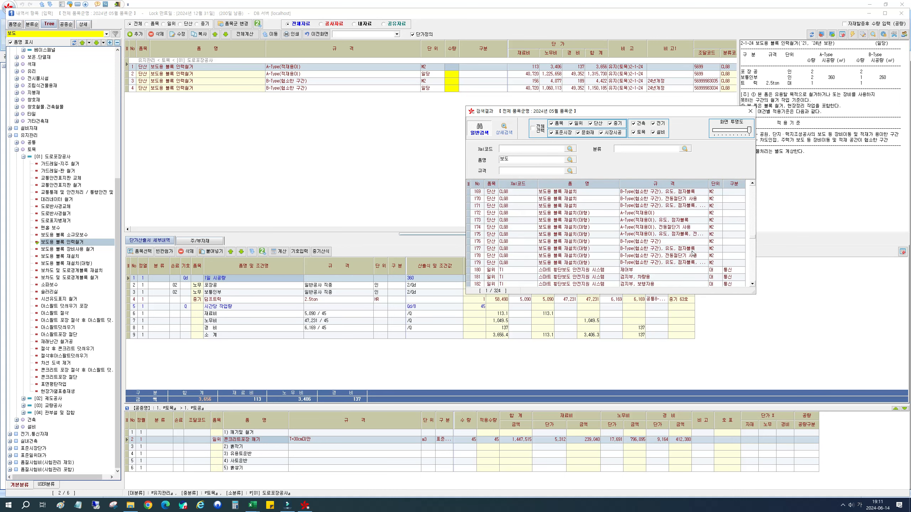
double_click(530, 221)
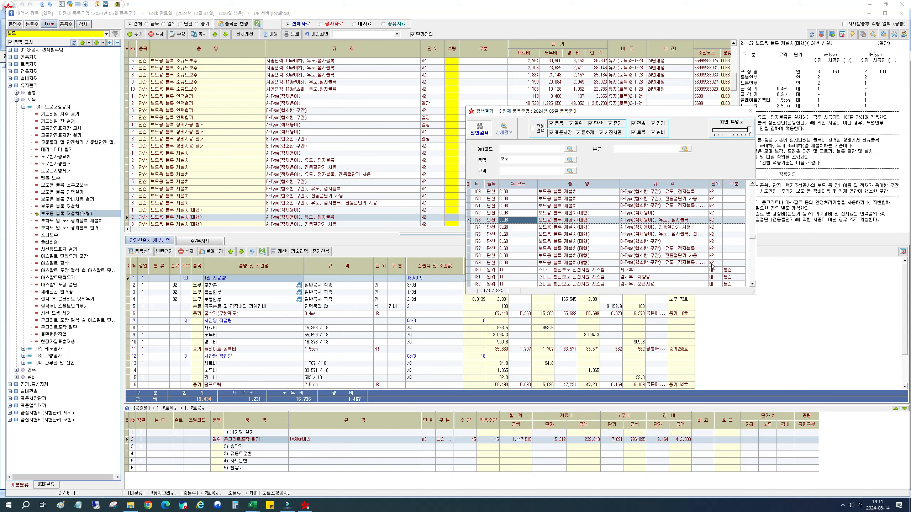
key(Up)
key(Up)
key(Up)
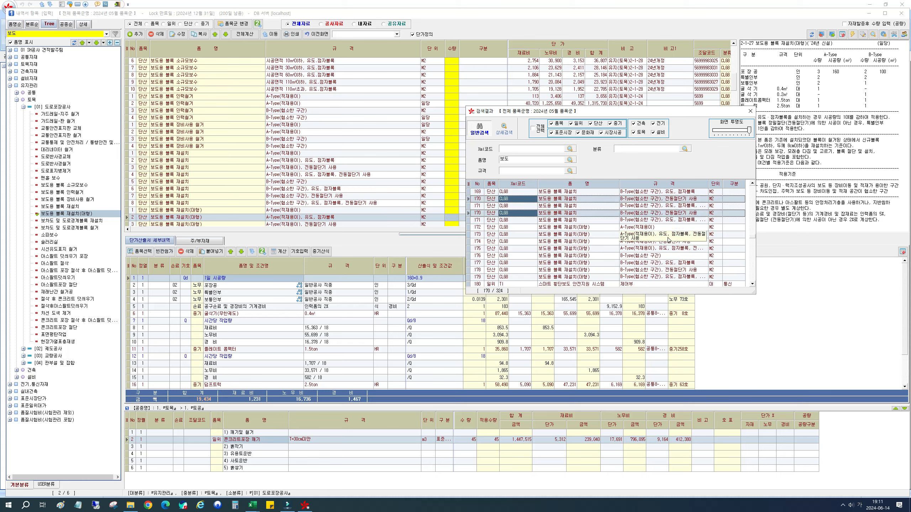
scroll(669, 240, up, 4)
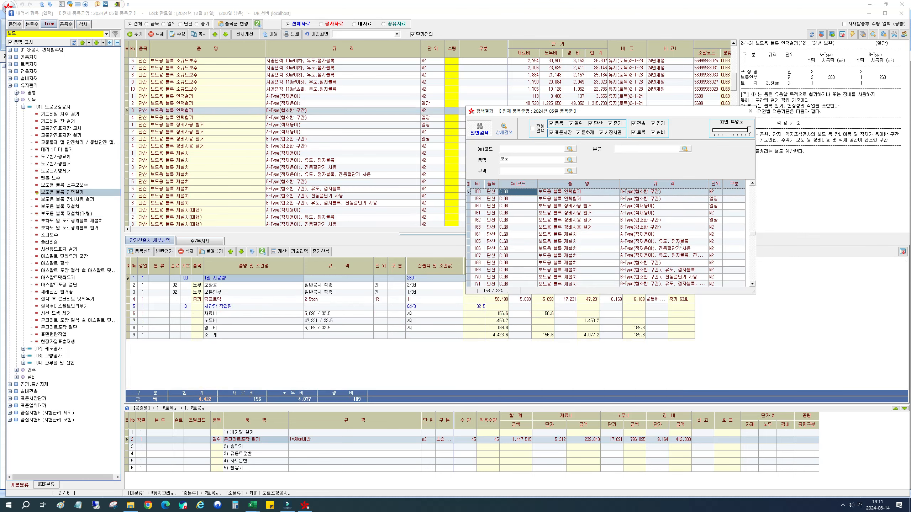
scroll(679, 244, up, 3)
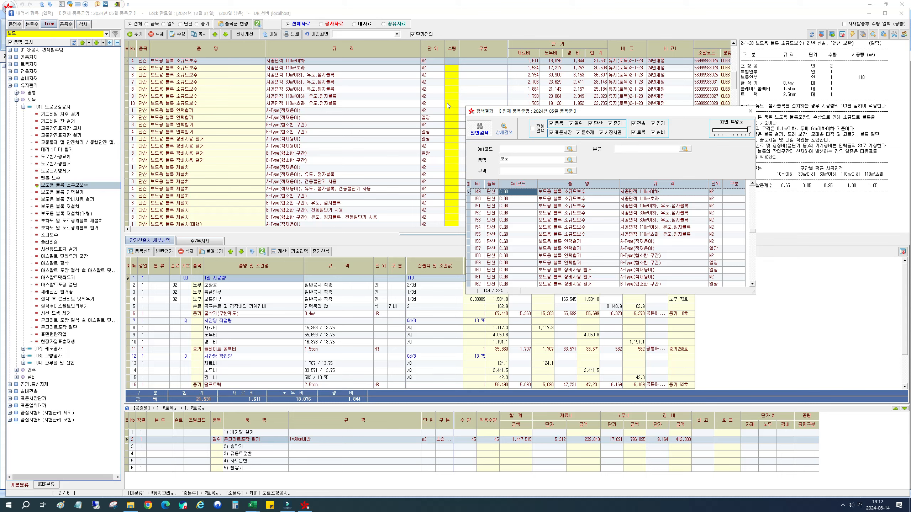
Step: Add 보도용 블록 인력철거 A-Type(적재용이), unit M2, to the 토공 estimate with a quantity of 7
click(551, 235)
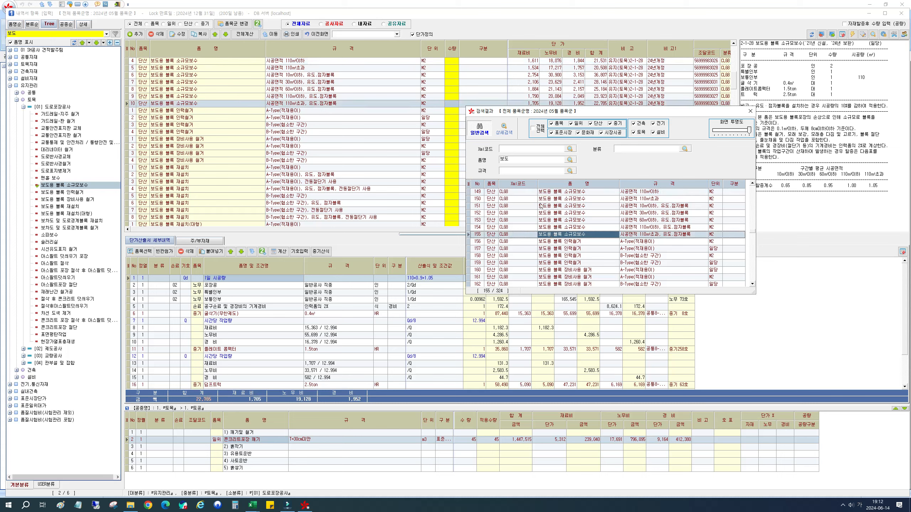
click(547, 249)
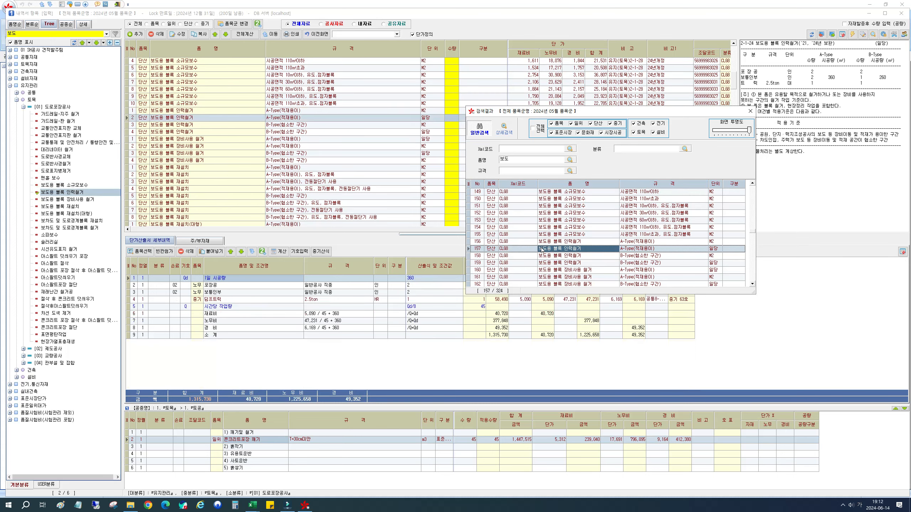
click(554, 242)
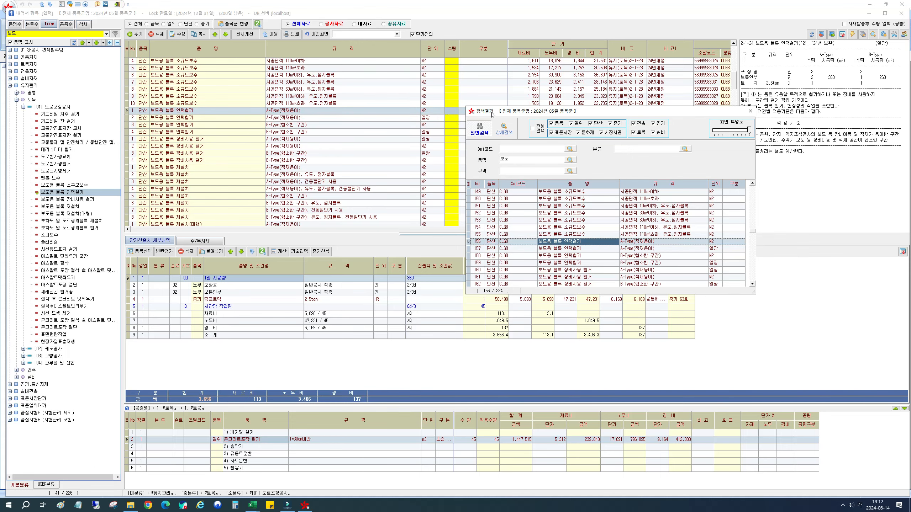
drag(495, 114, 596, 126)
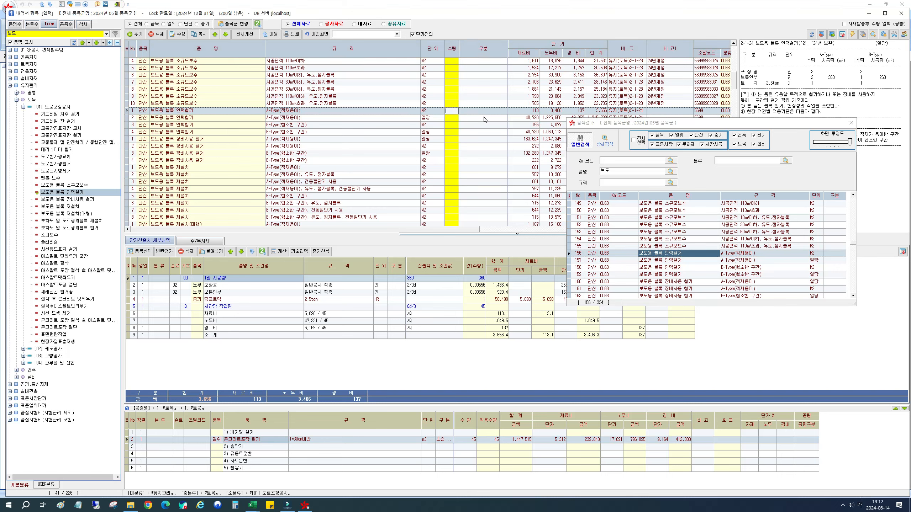
key(Return)
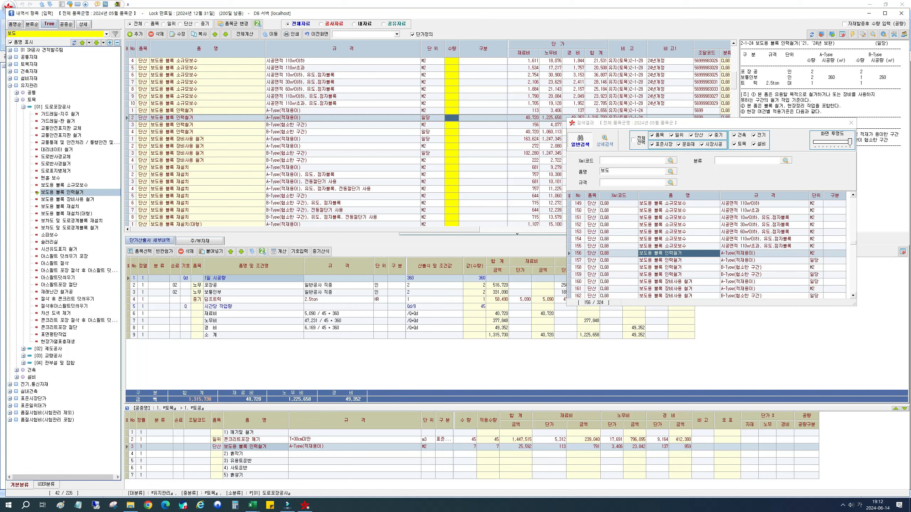
Step: Show the library in 품명순 order and run a detailed search for items whose 품명 + 규격 contains 깨기
click(872, 35)
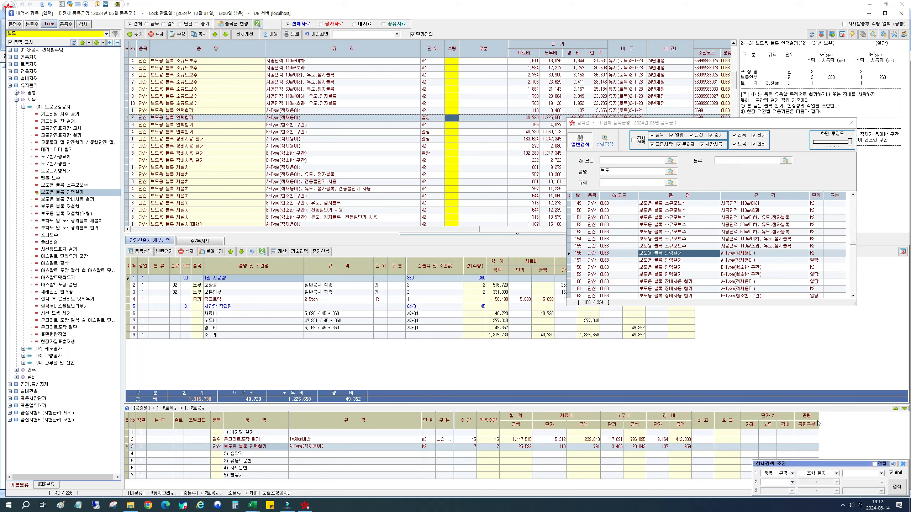
drag(807, 464, 435, 248)
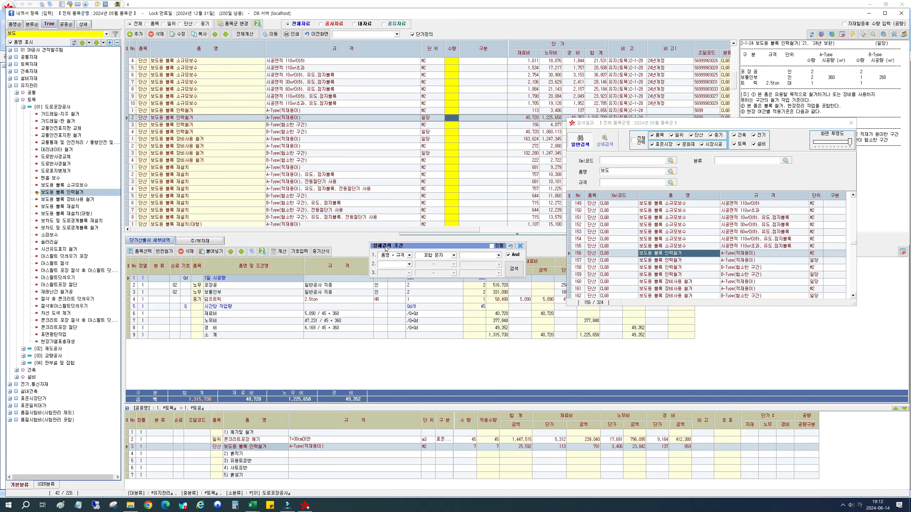
drag(407, 249, 408, 237)
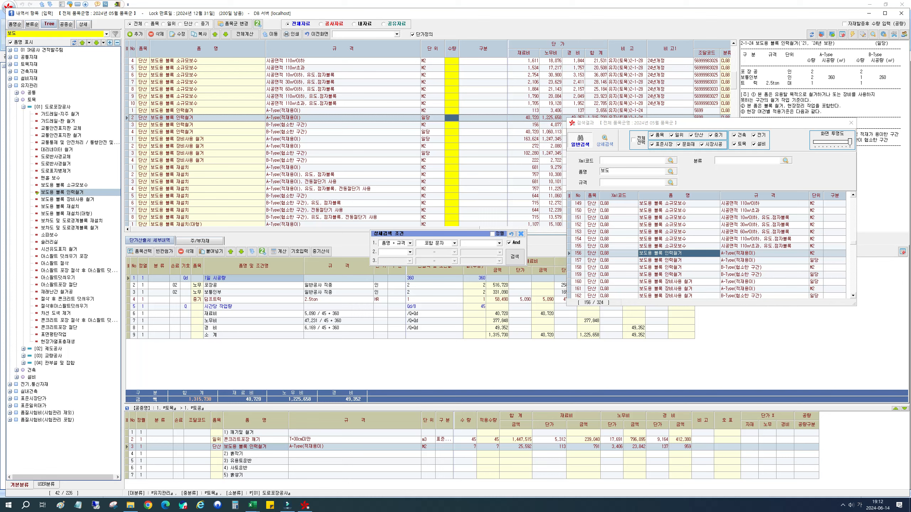
click(482, 245)
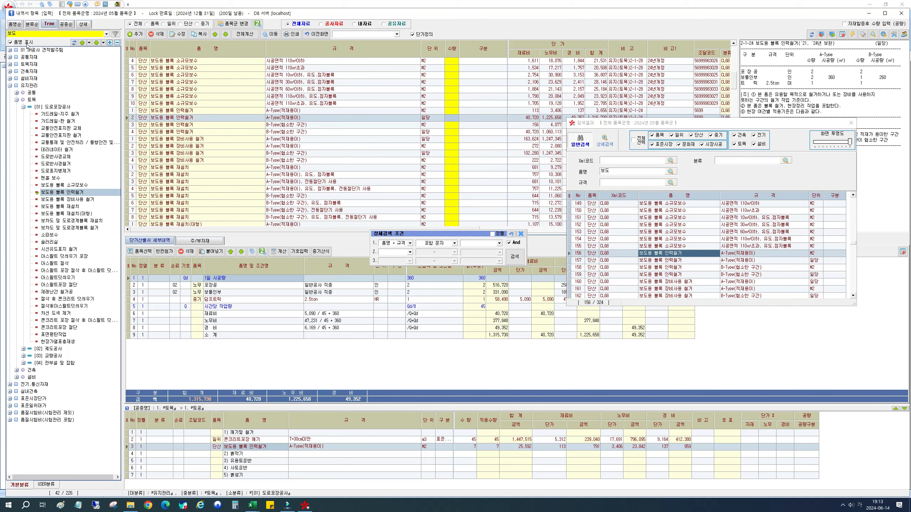
click(18, 24)
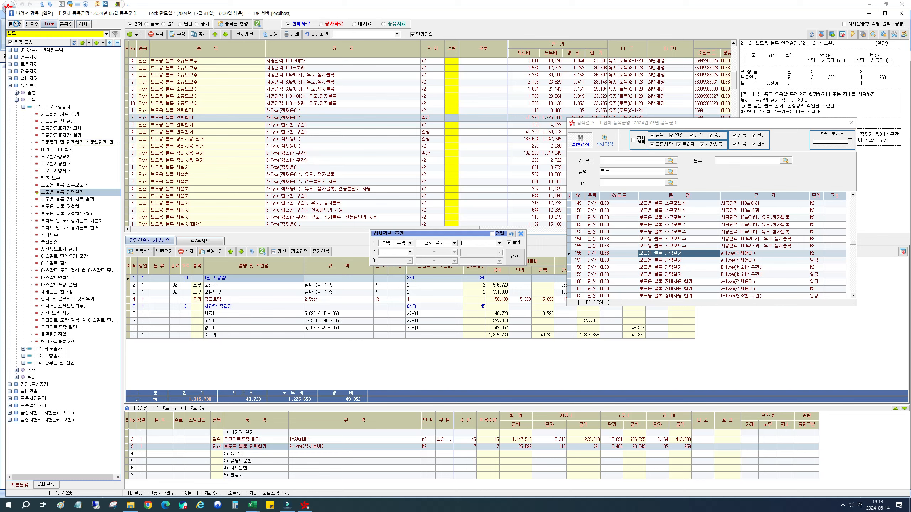
click(50, 24)
click(15, 24)
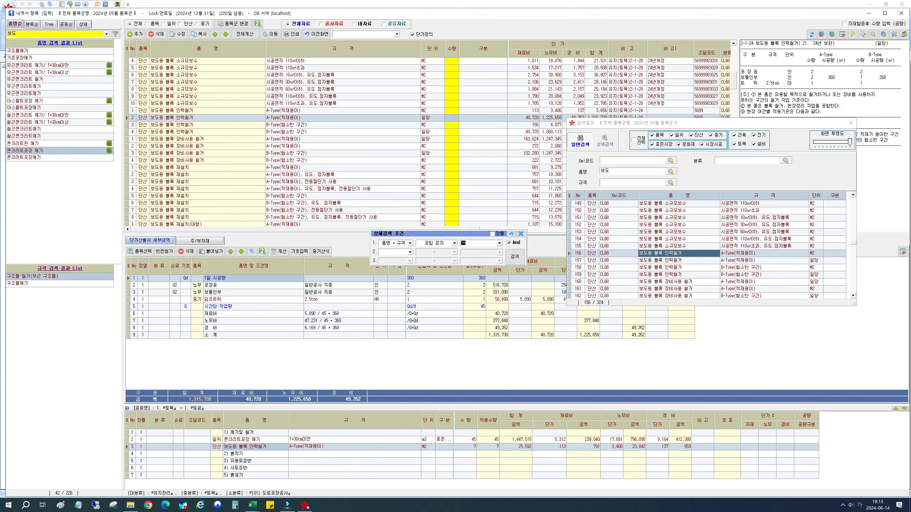
text(깨기)
key(Return)
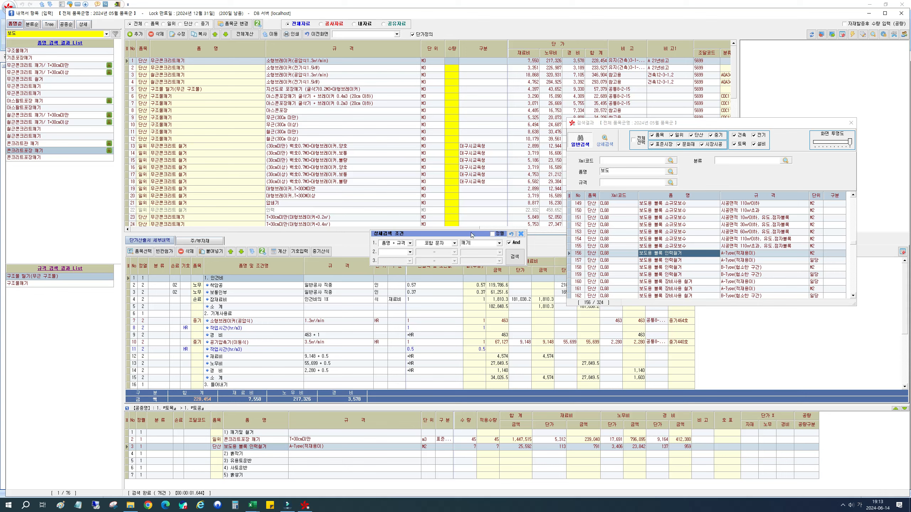
Step: Review the fields available for the first detailed search condition, leaving 품명 + 규격 selected
drag(476, 239, 494, 233)
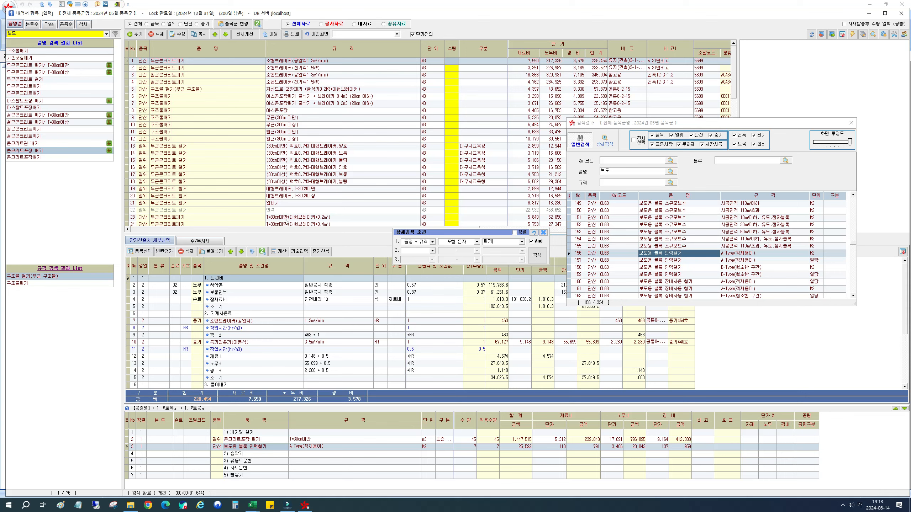
click(426, 244)
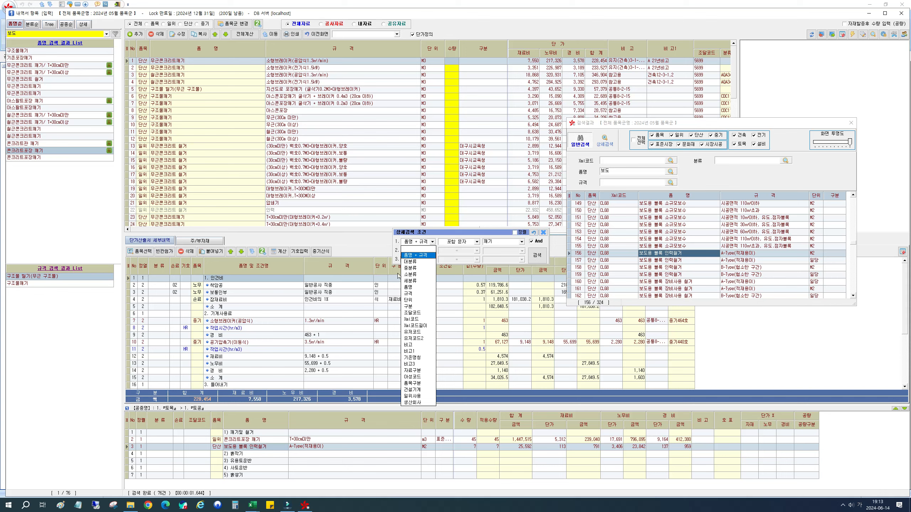
key(Escape)
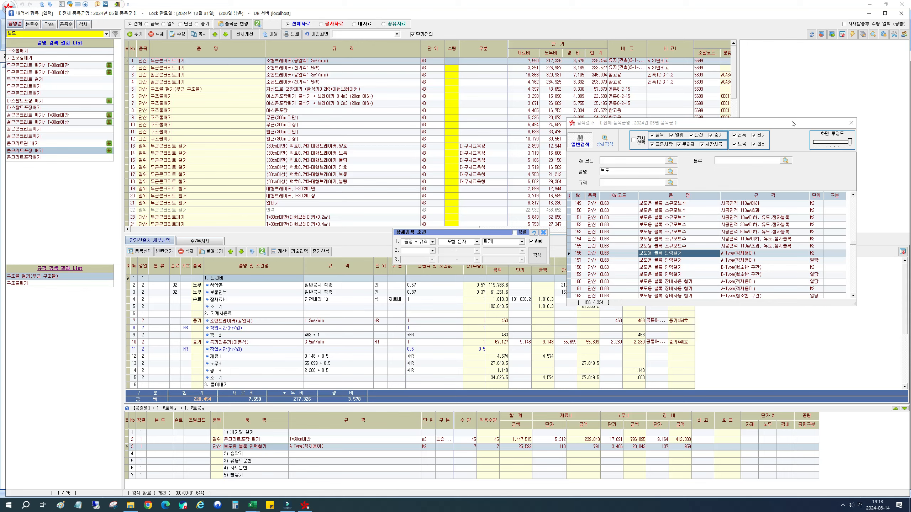
Step: Look over the 상세검색 mode of the 보도 search results window and close that window
drag(792, 123, 825, 150)
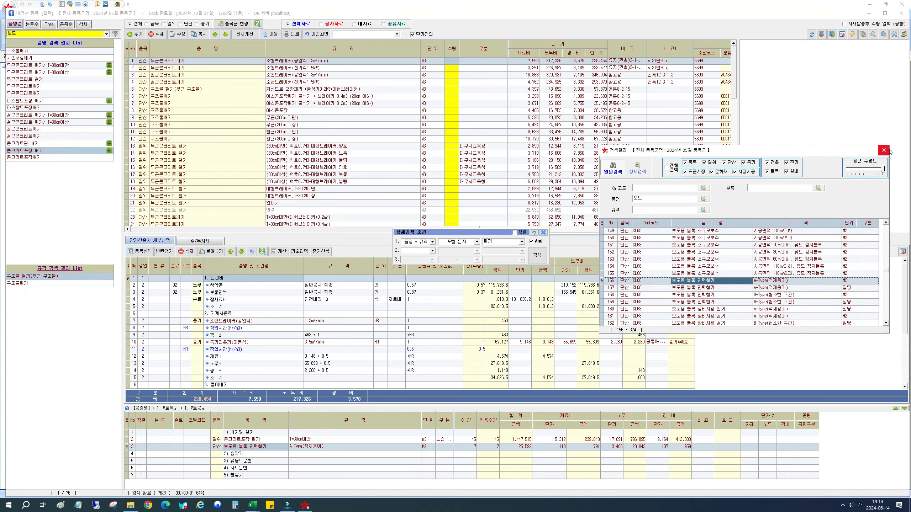
click(633, 174)
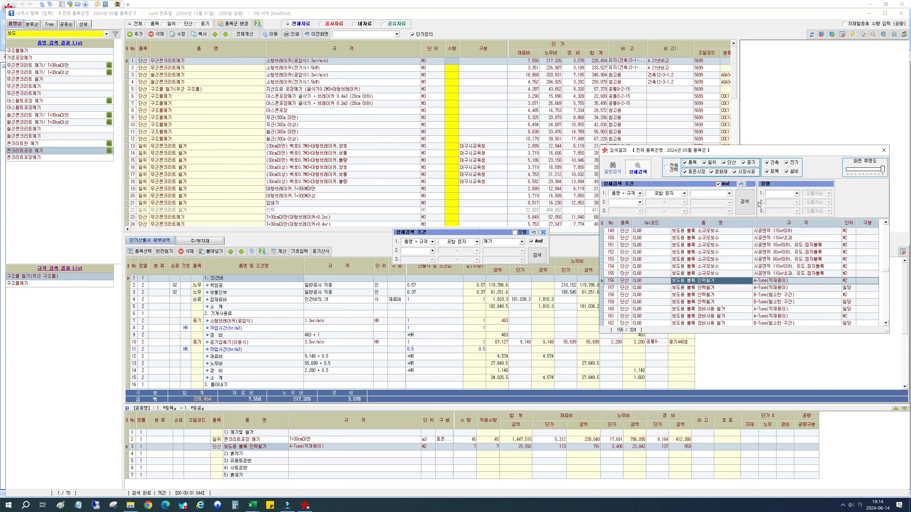
click(603, 171)
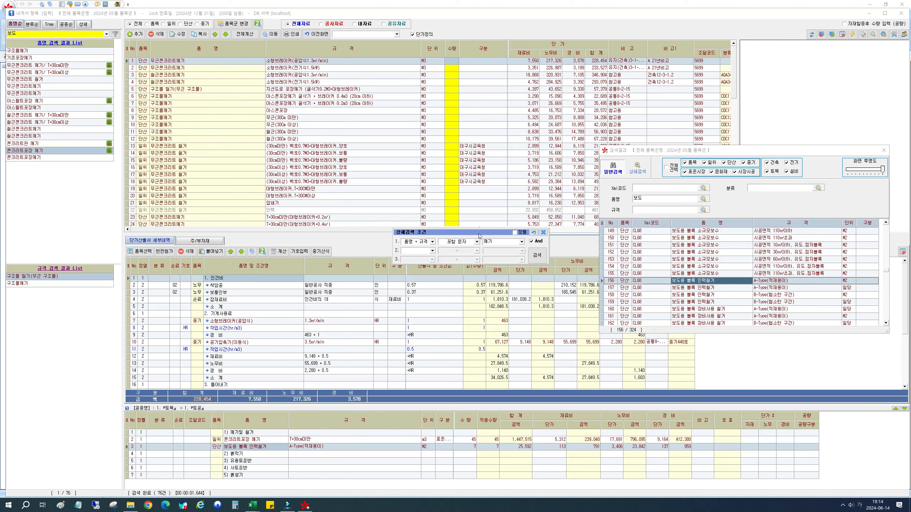
drag(478, 238, 496, 243)
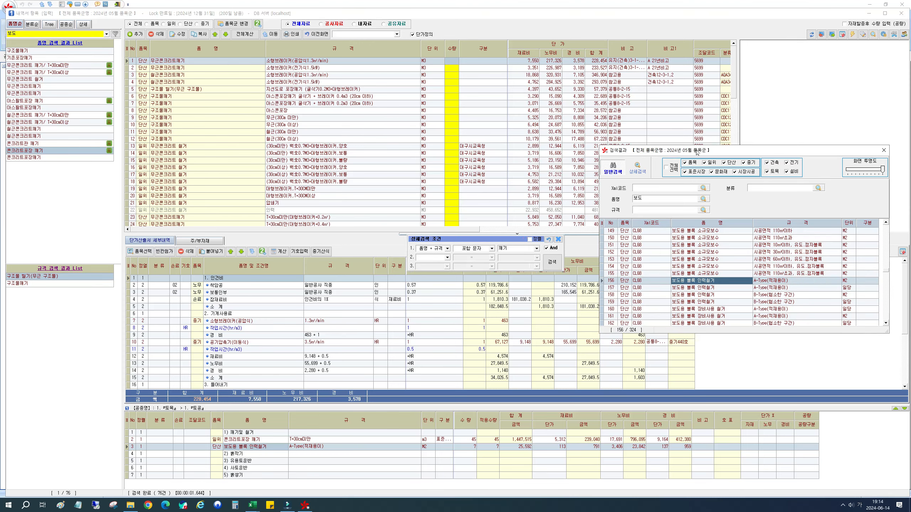
mouse_move(667, 150)
mouse_down()
mouse_move(582, 80)
mouse_move(660, 139)
mouse_up()
click(845, 135)
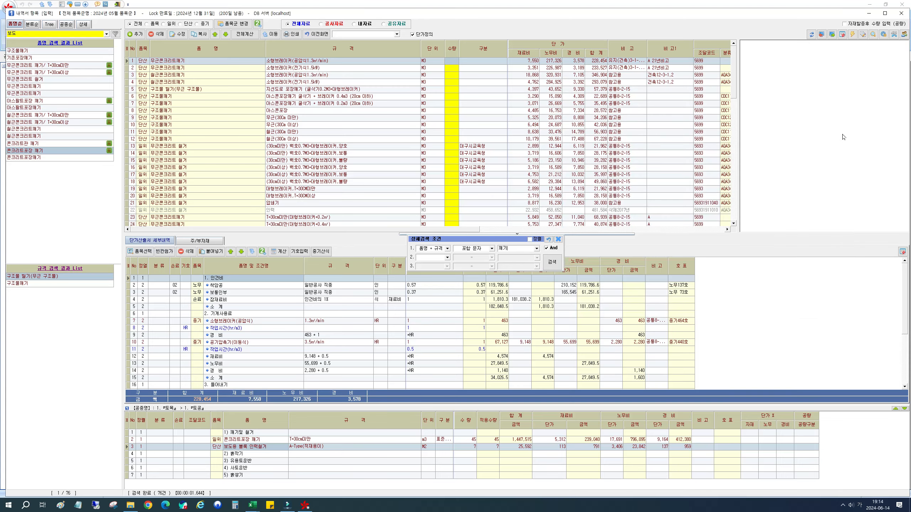
Step: Narrow the 깨기 search with a second condition of 대분류 equal to 표준시장단가
drag(500, 239, 675, 241)
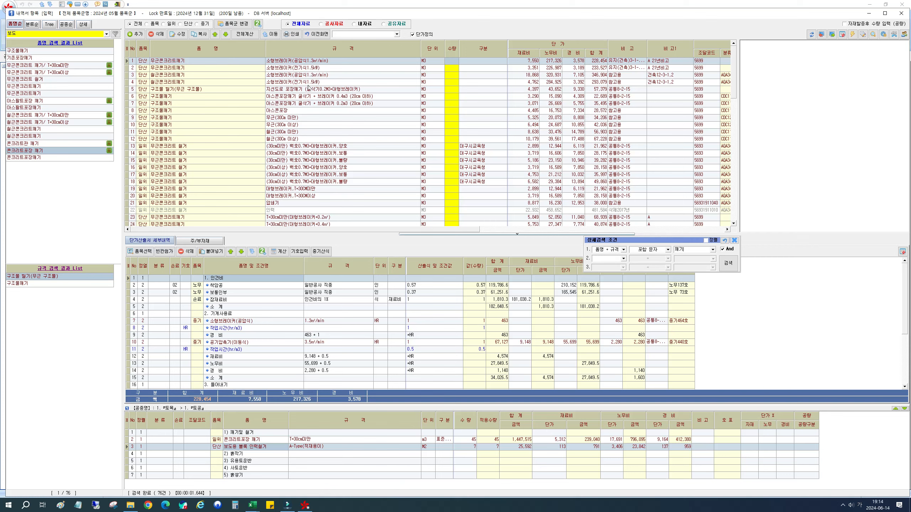
click(624, 259)
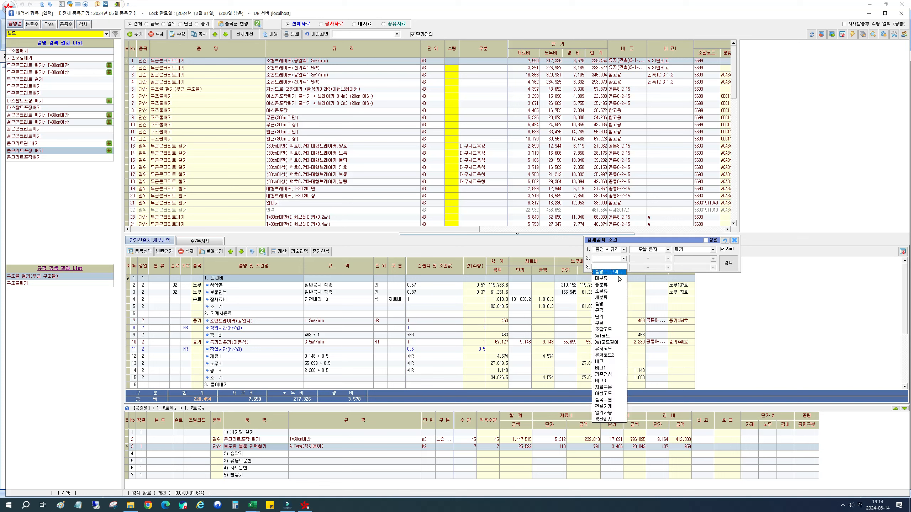
click(617, 279)
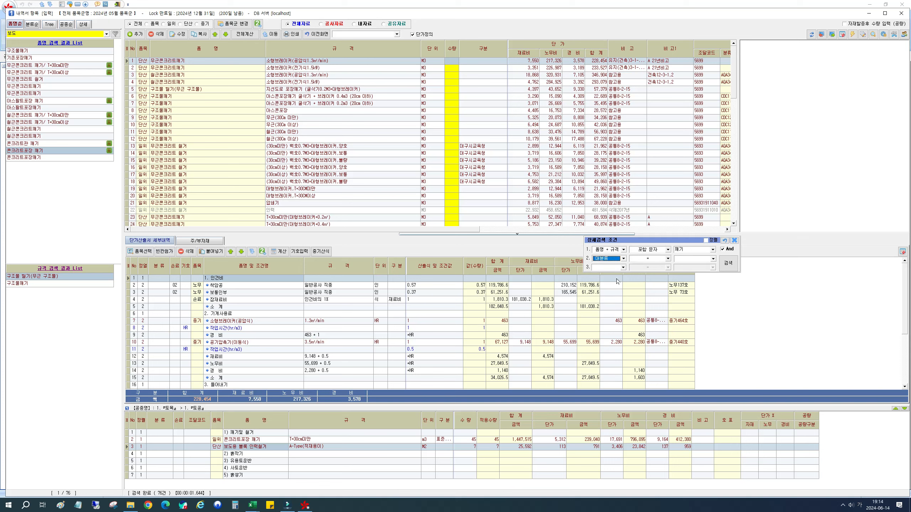
click(713, 259)
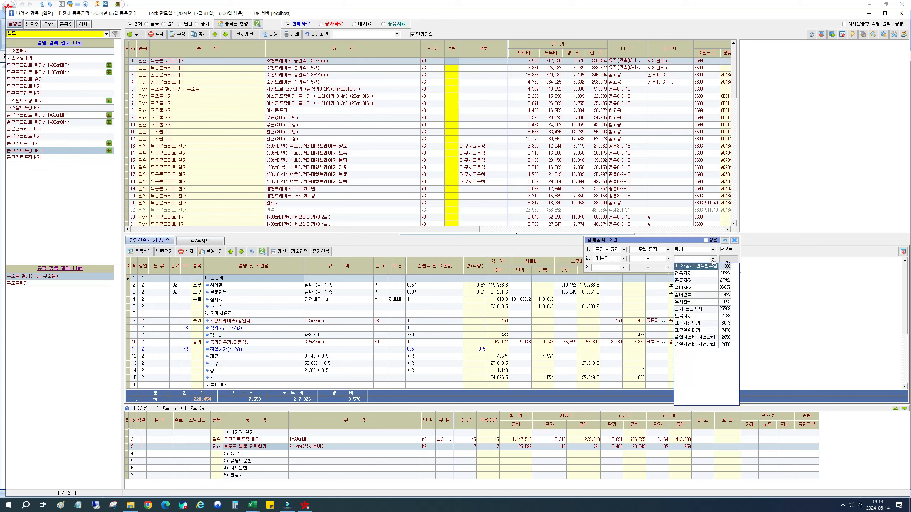
click(708, 325)
click(730, 266)
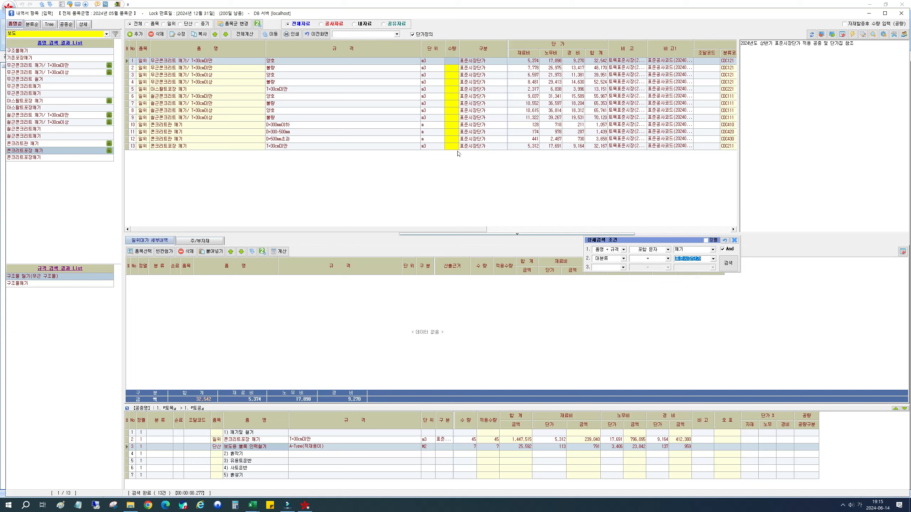
Step: Add 아스팔트포장 깨기 T=30cm미만 to the 토공 estimate with a quantity of 125
click(447, 91)
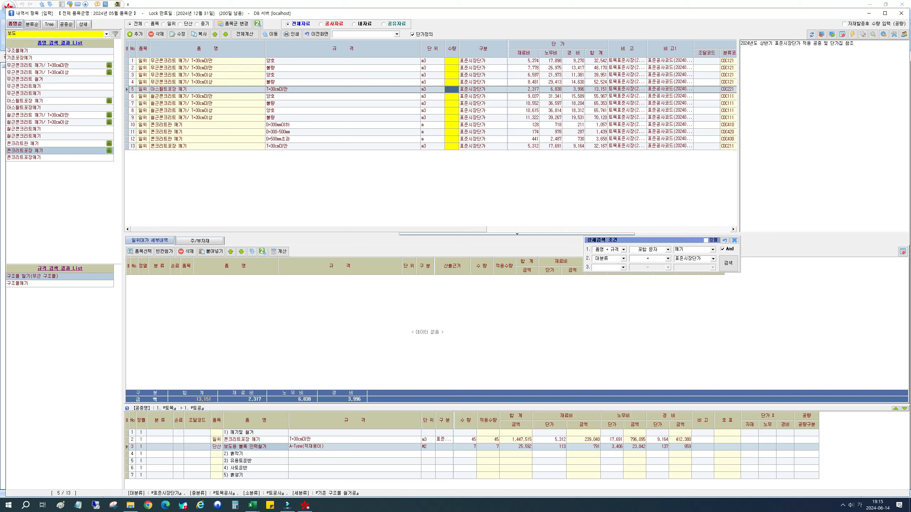
text(125)
key(Return)
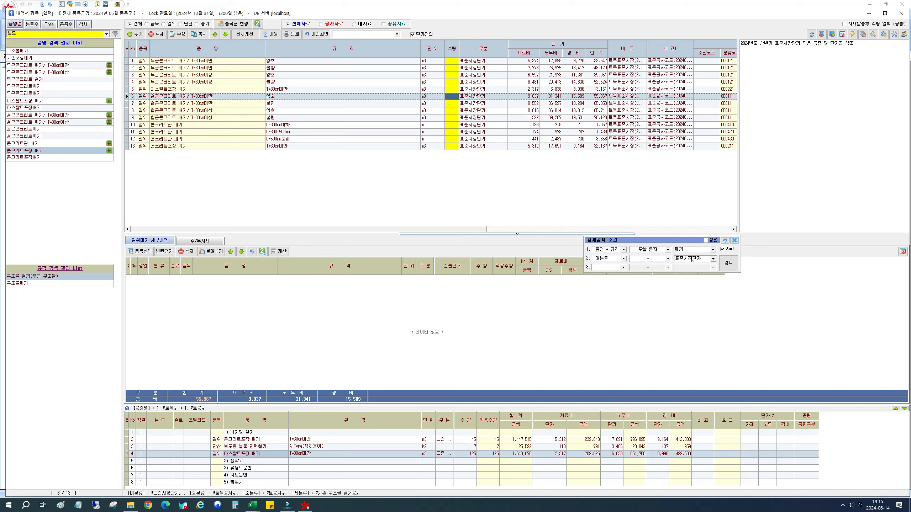
Step: Search the library for 상차 without the 대분류 condition and select the 4.5톤 덤프트럭, 건설폐재류, 30km item
click(602, 254)
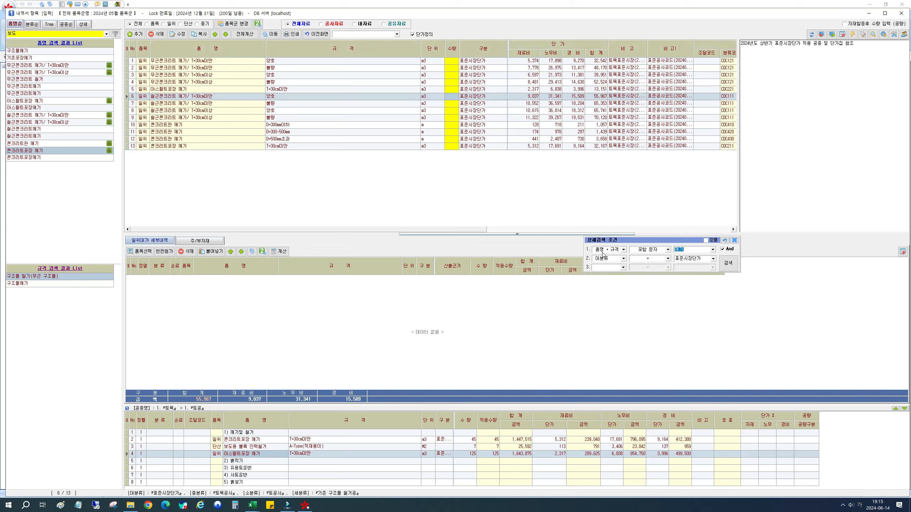
text(폐)
text(차)
click(613, 258)
click(609, 265)
click(732, 264)
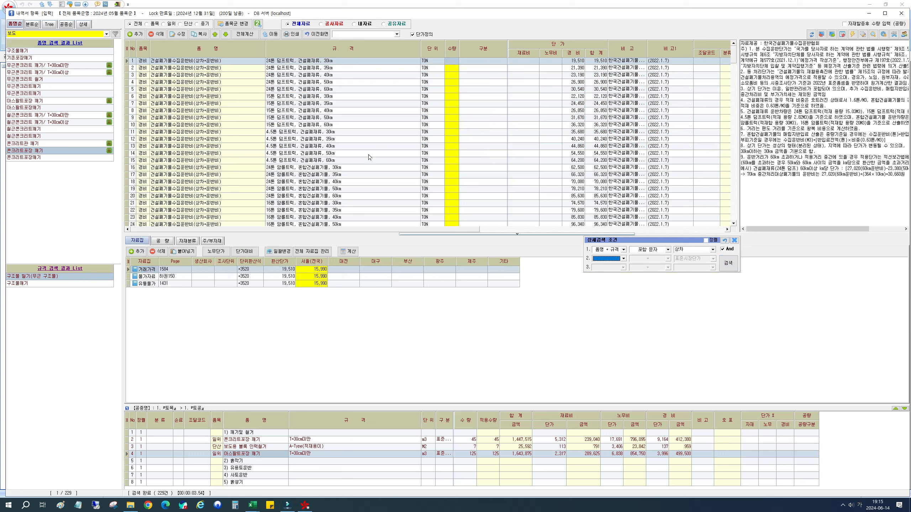
click(554, 132)
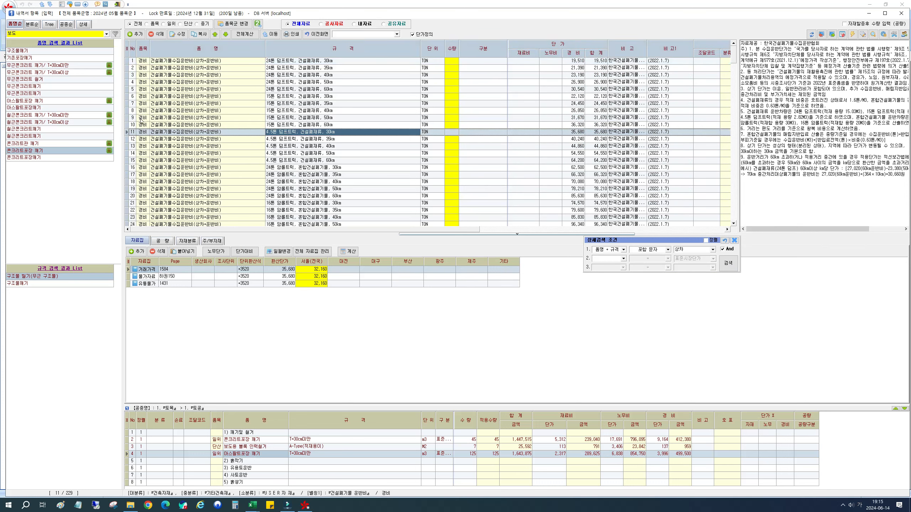
Step: Add the 폐기물상차 백호0.7㎥ item from the 상차 results to the 토공 estimate with a quantity of 179
click(358, 167)
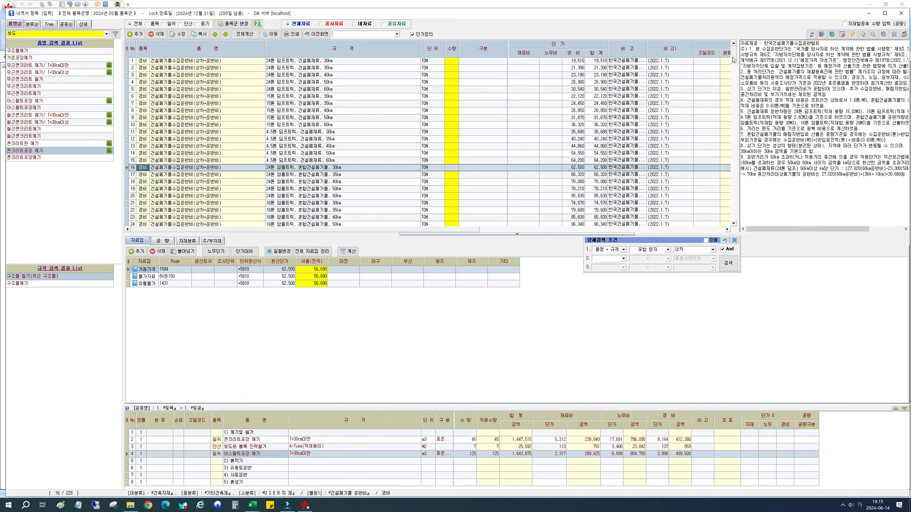
drag(732, 59, 729, 103)
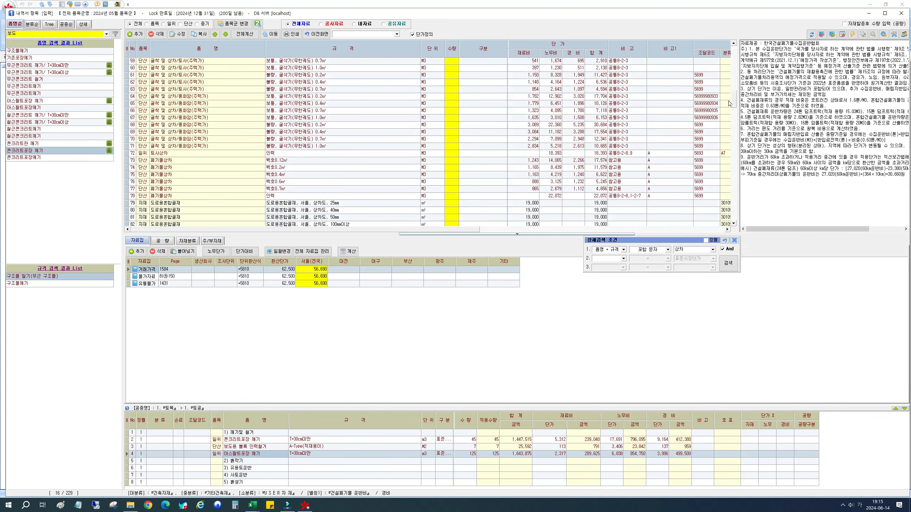
click(148, 155)
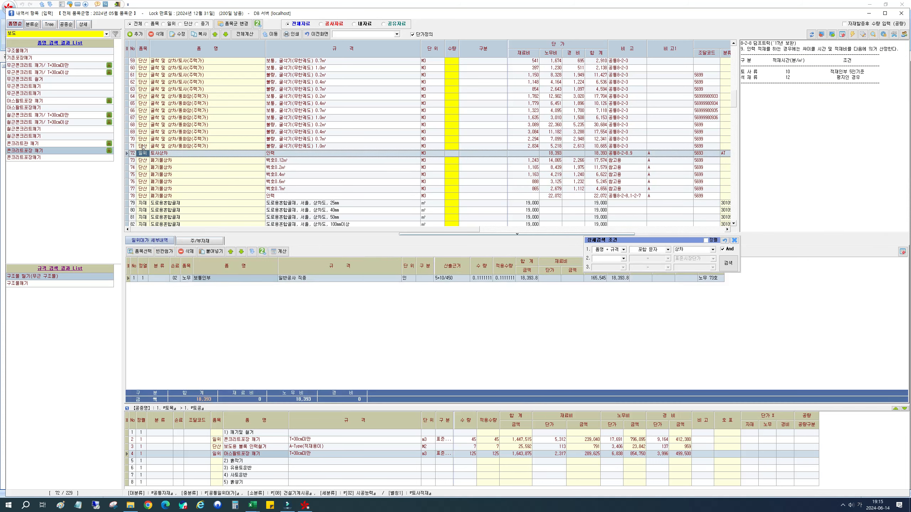
click(142, 133)
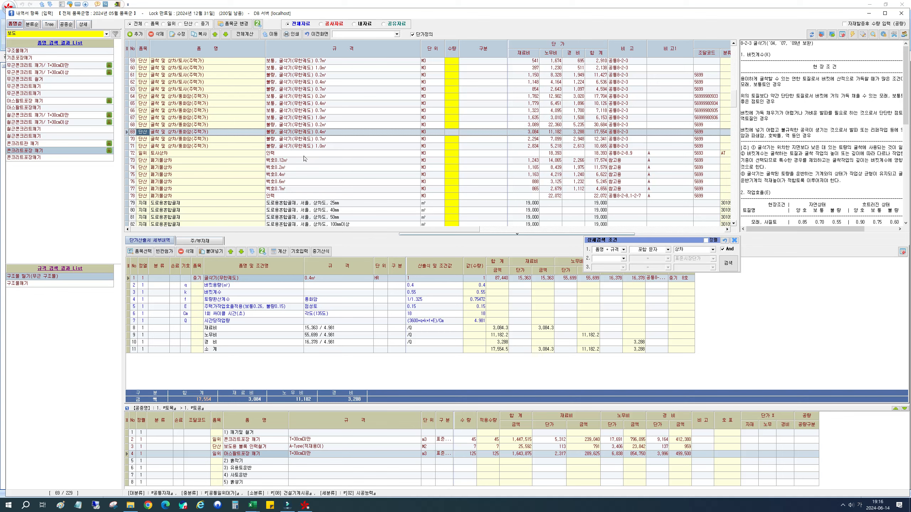
click(328, 170)
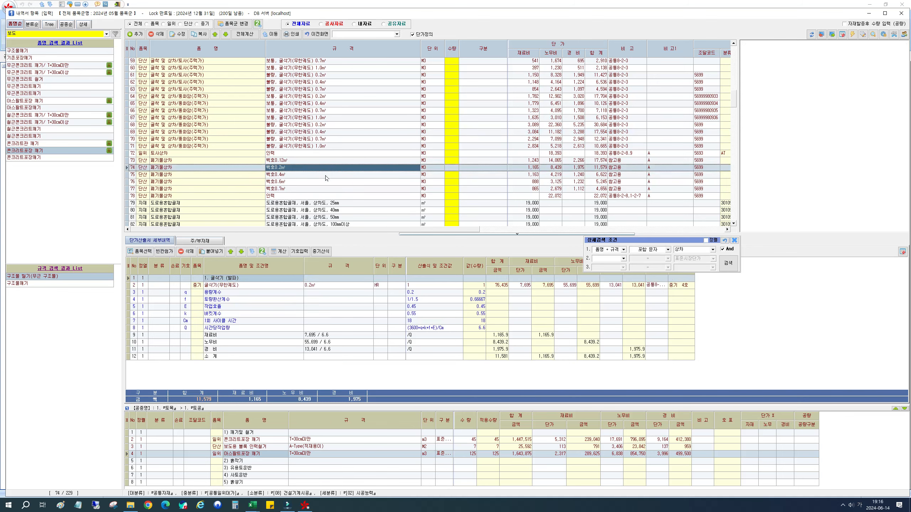
click(327, 189)
click(455, 189)
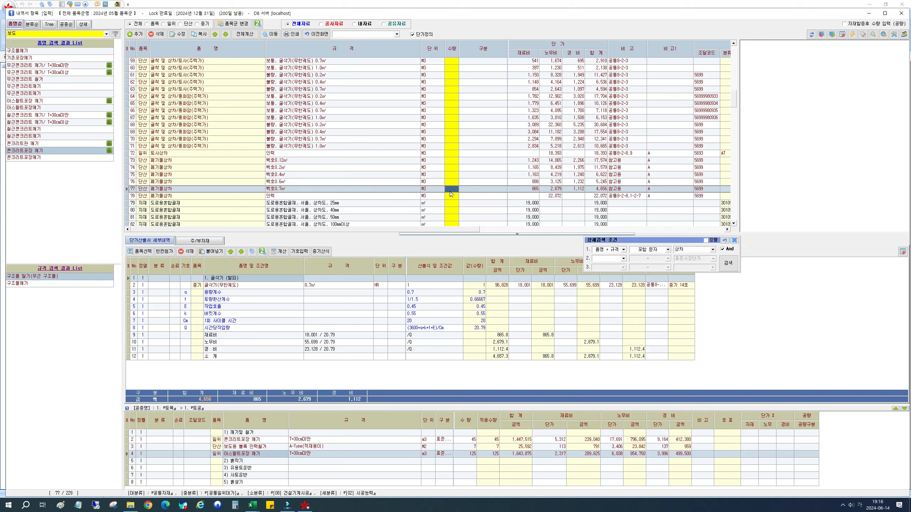
text(179)
key(Return)
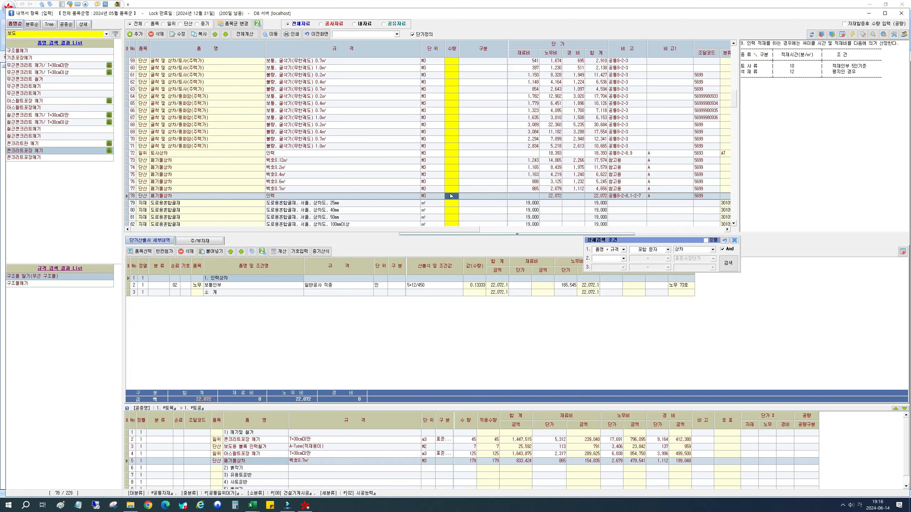
Step: Select the 2) 흙깎기 heading row in the estimate and search the library for 흙깎
click(263, 434)
click(261, 461)
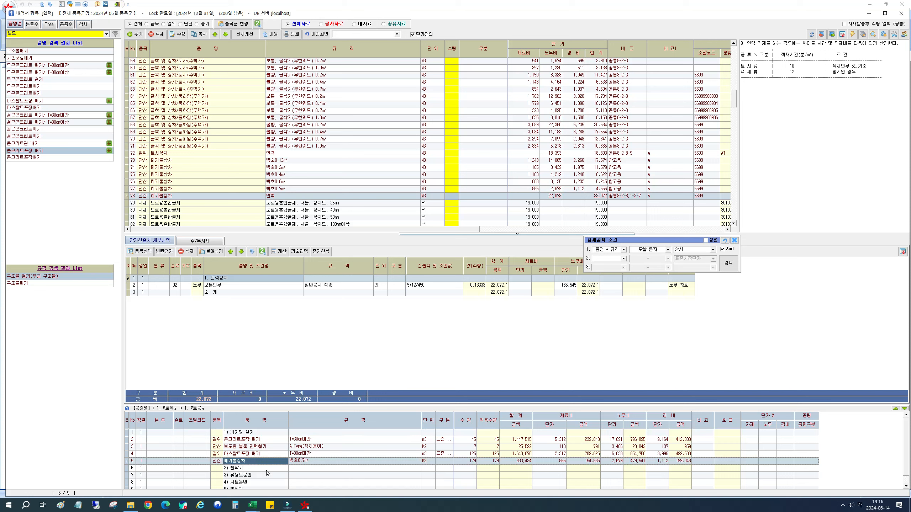
click(266, 470)
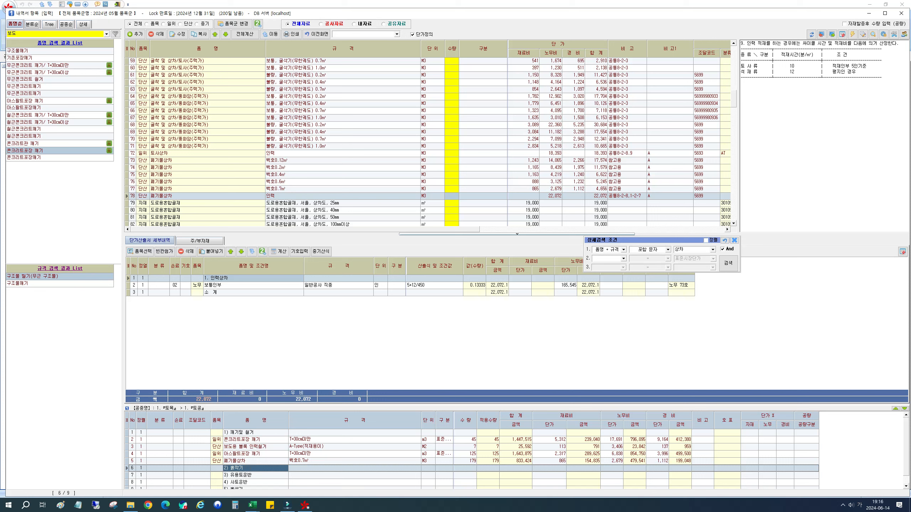
click(55, 33)
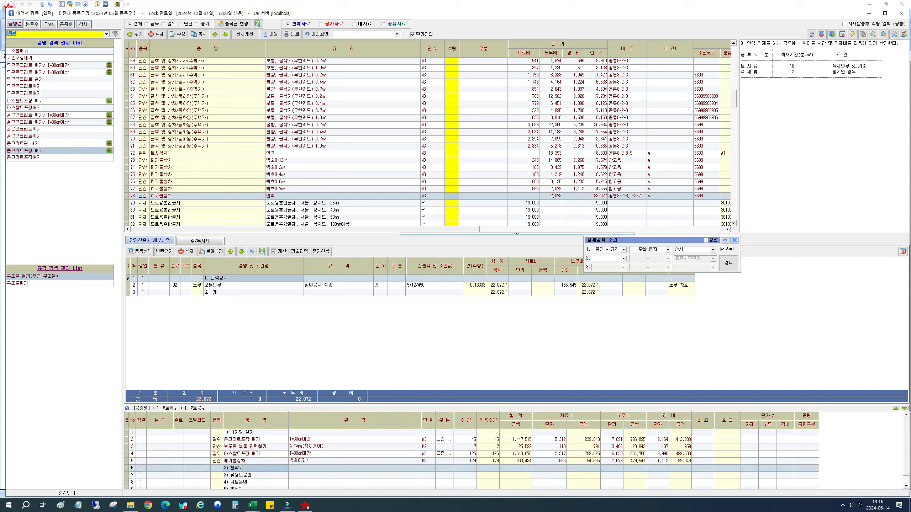
drag(690, 250, 631, 246)
text(ㅎ)
text(흙)
key(Return)
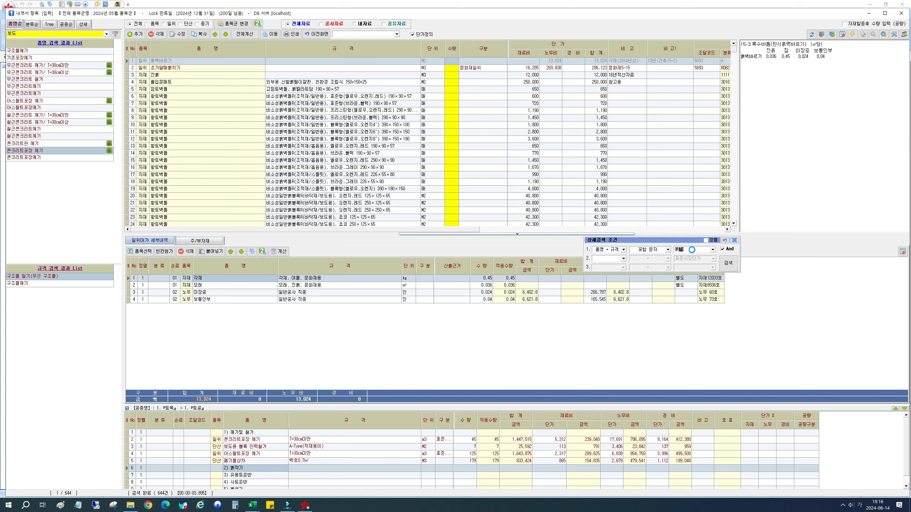
text(깨)
key(Return)
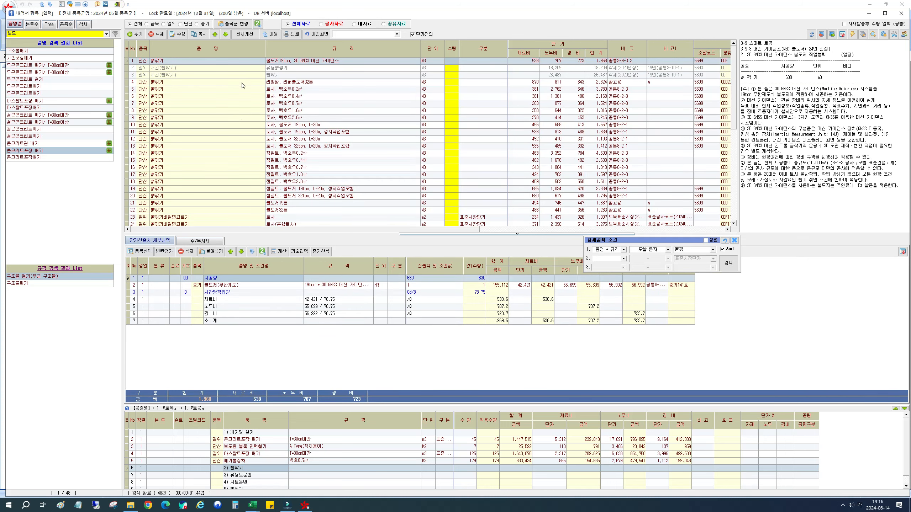
Step: Add the 표준시장단가 item 흙깎기/보통토사 중규모 under 2) 흙깎기 with a quantity of 360
click(164, 103)
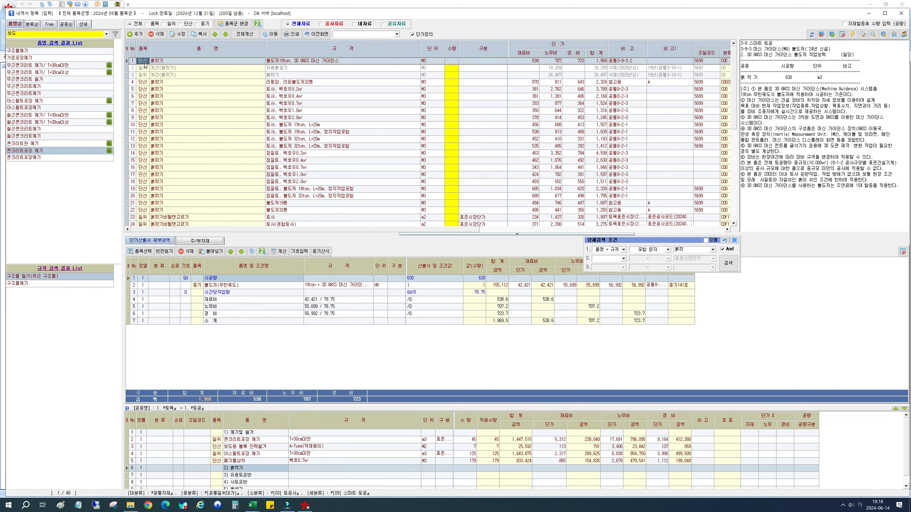
scroll(213, 212, down, 20)
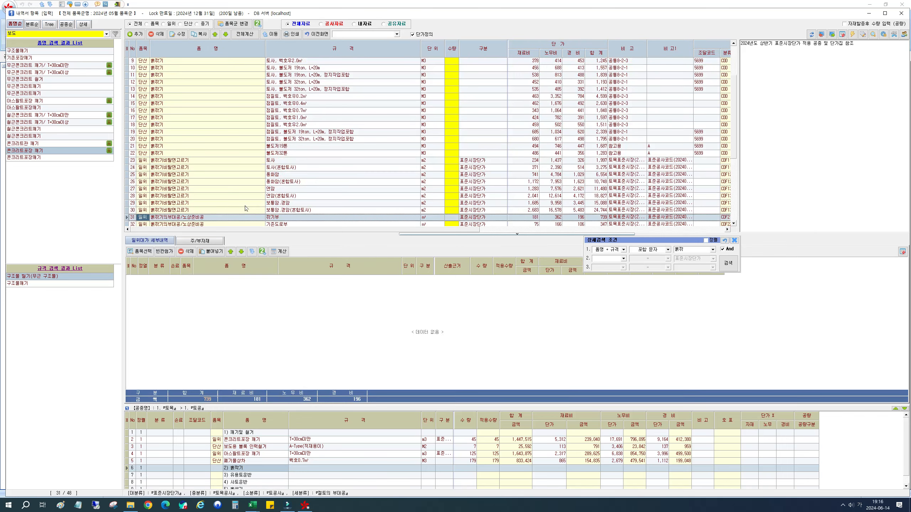
scroll(311, 171, down, 5)
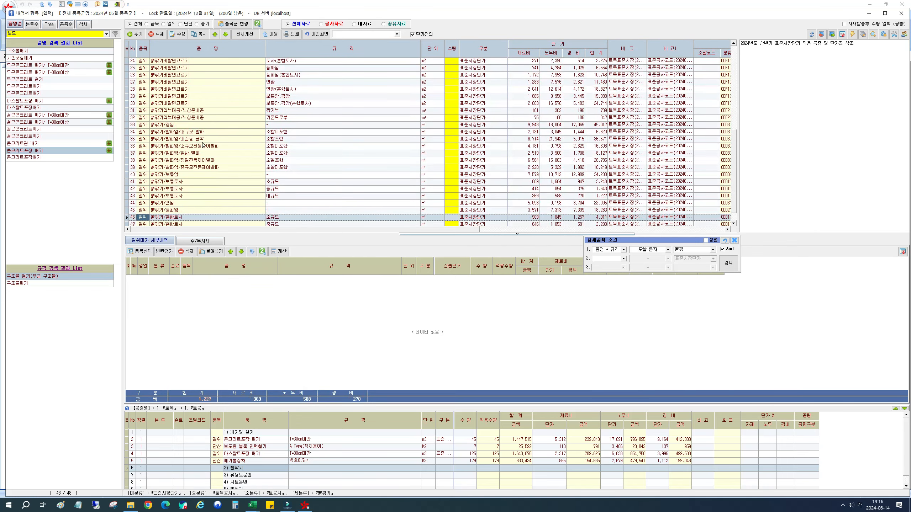
click(336, 167)
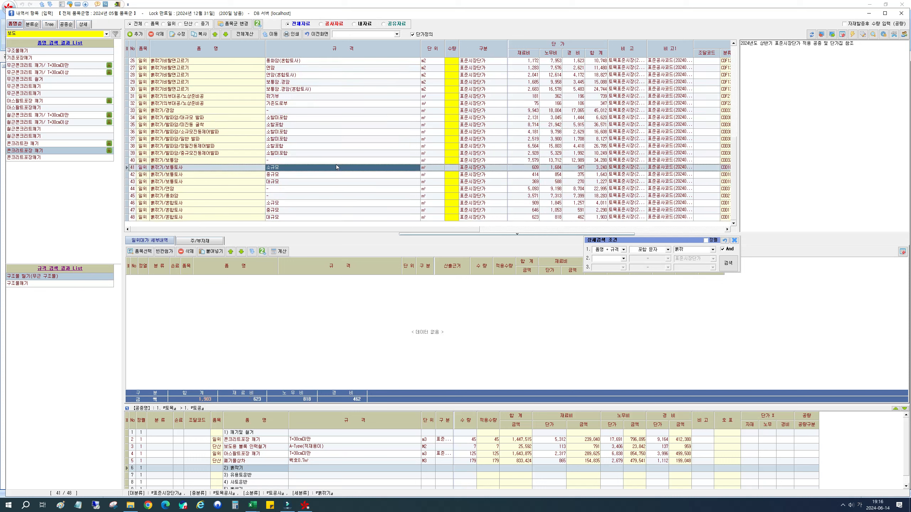
click(473, 168)
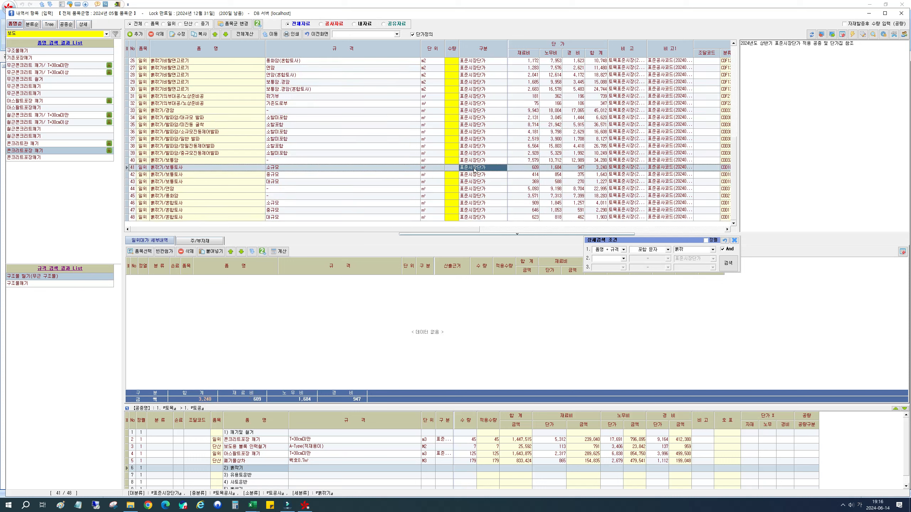
click(454, 175)
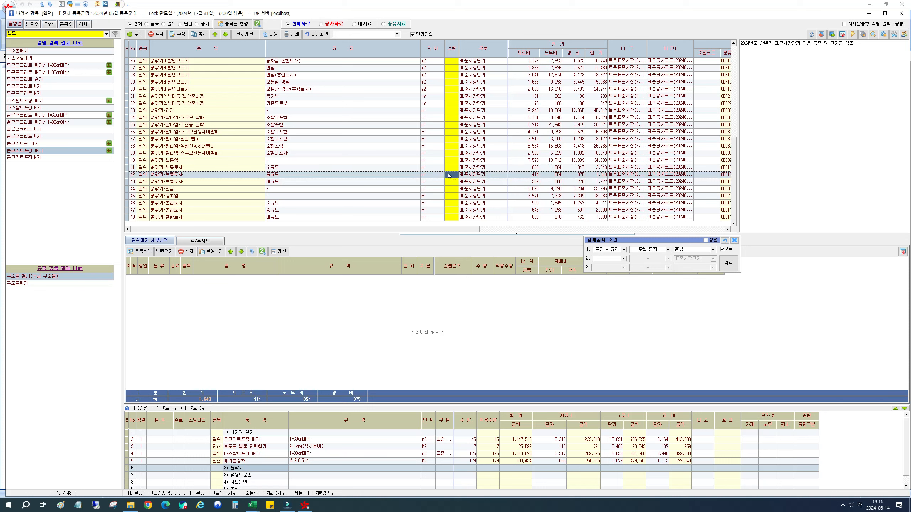
text(360)
key(Return)
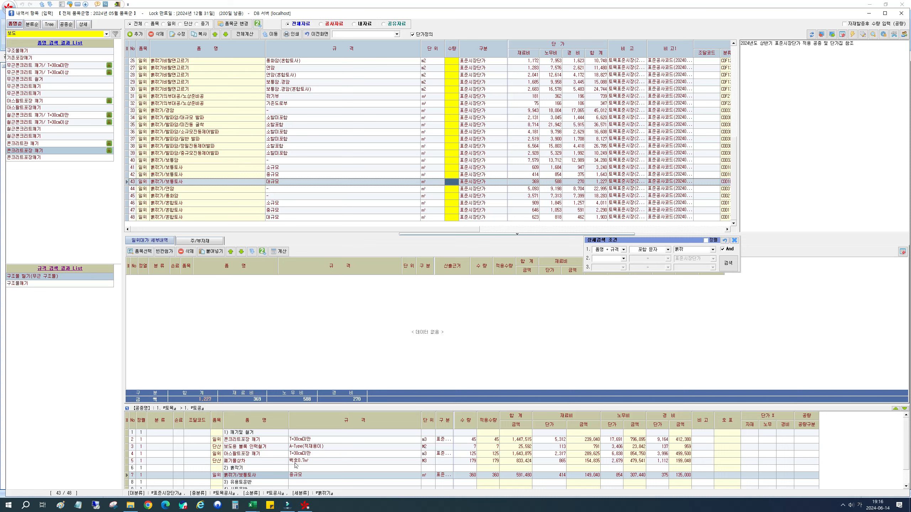
Step: Select the 3) 유용토운반 heading row in the estimate and search the library for 운반
click(258, 475)
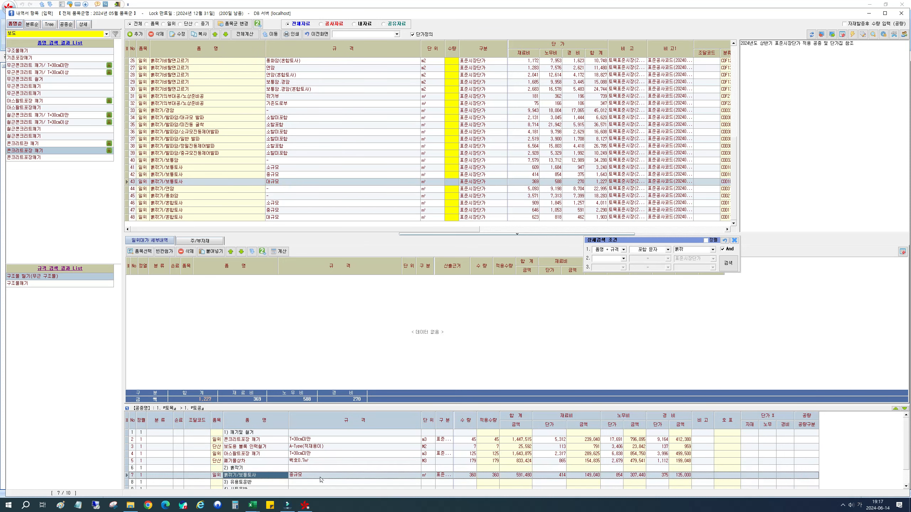
click(280, 482)
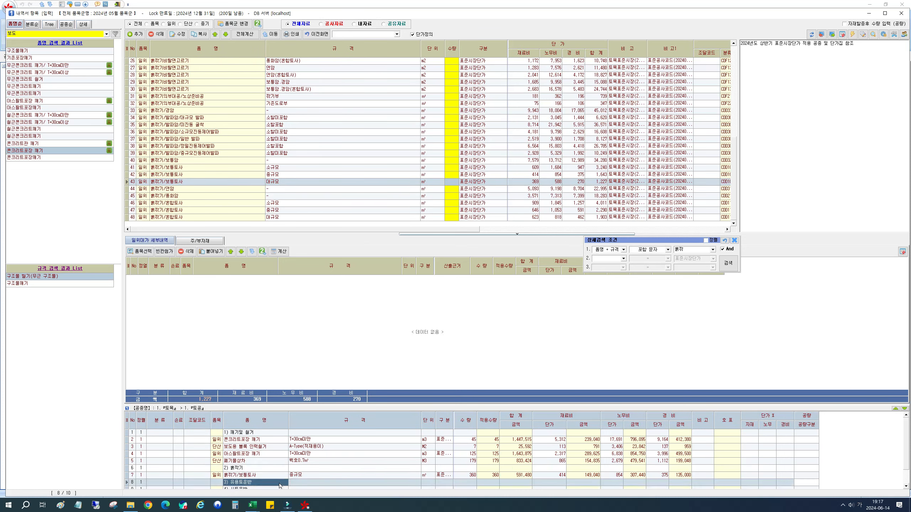
drag(688, 250, 630, 246)
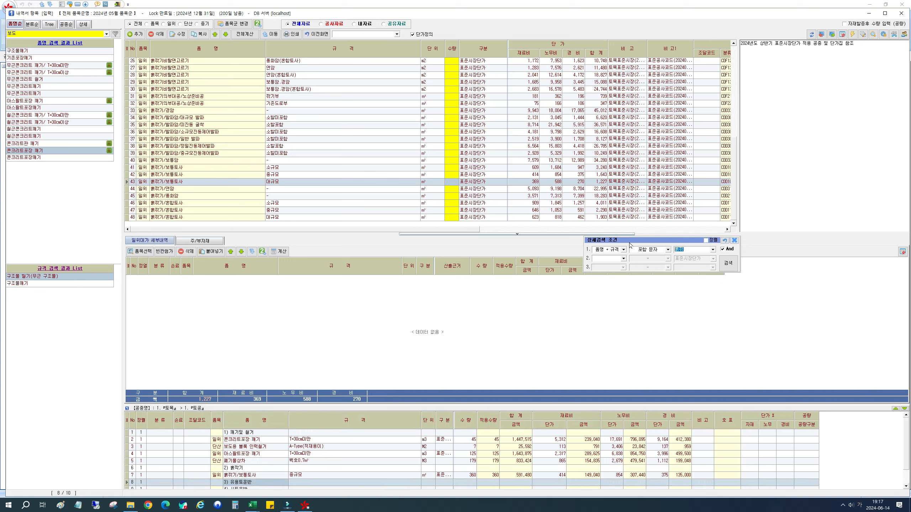
text(운반)
key(Return)
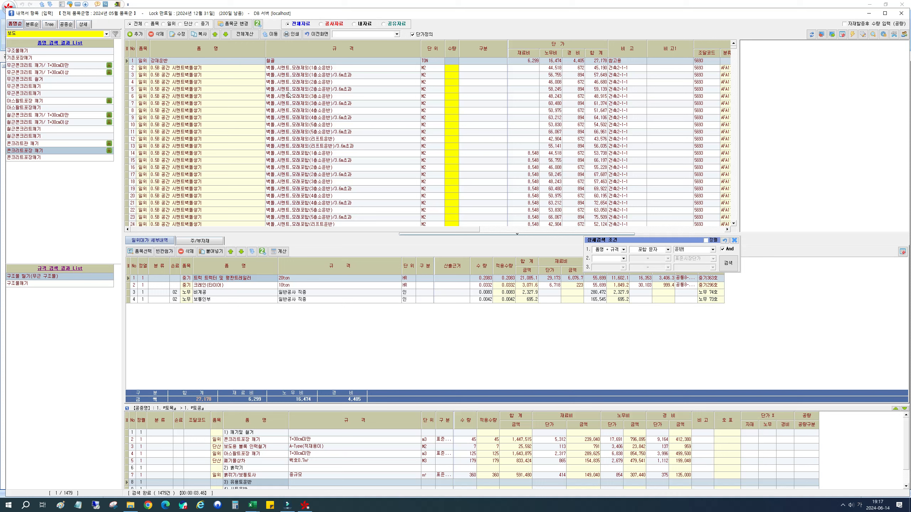
Step: Narrow the 운반 search with a second condition of 대분류 equal to 표준시장단가
click(623, 258)
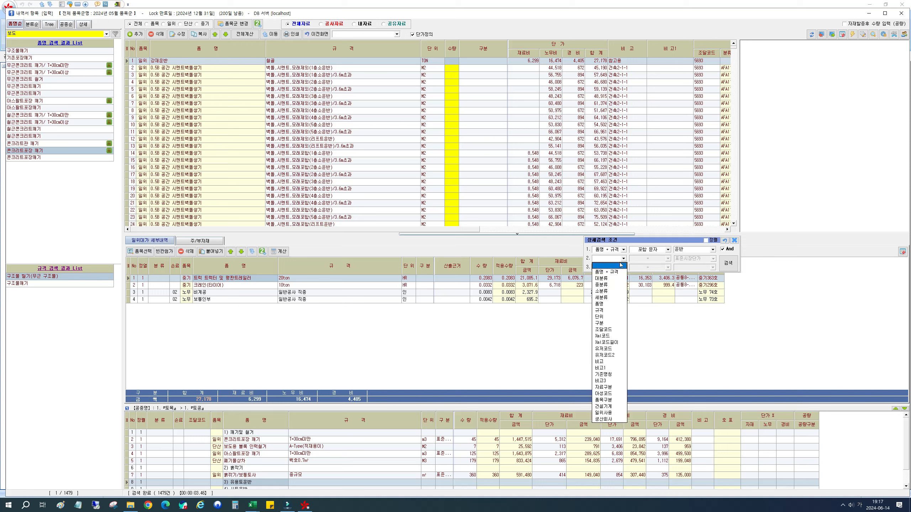
click(611, 280)
drag(697, 258, 674, 259)
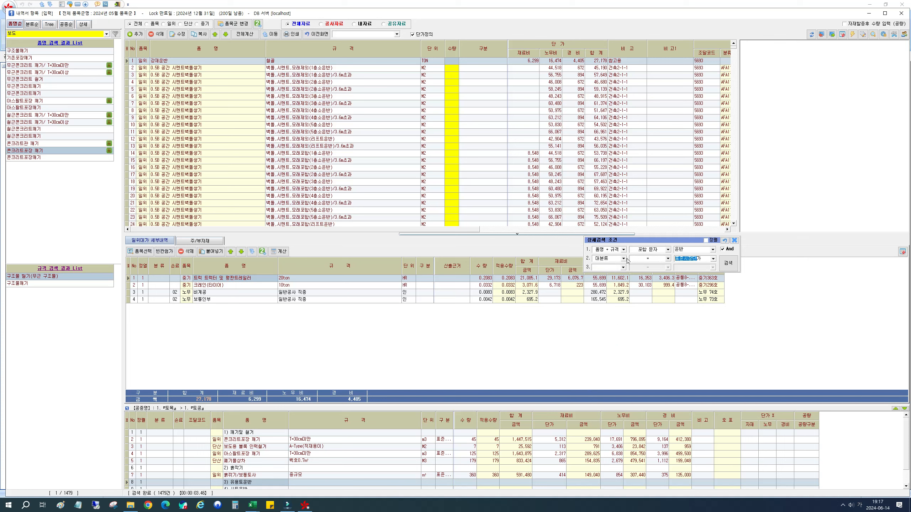
click(729, 263)
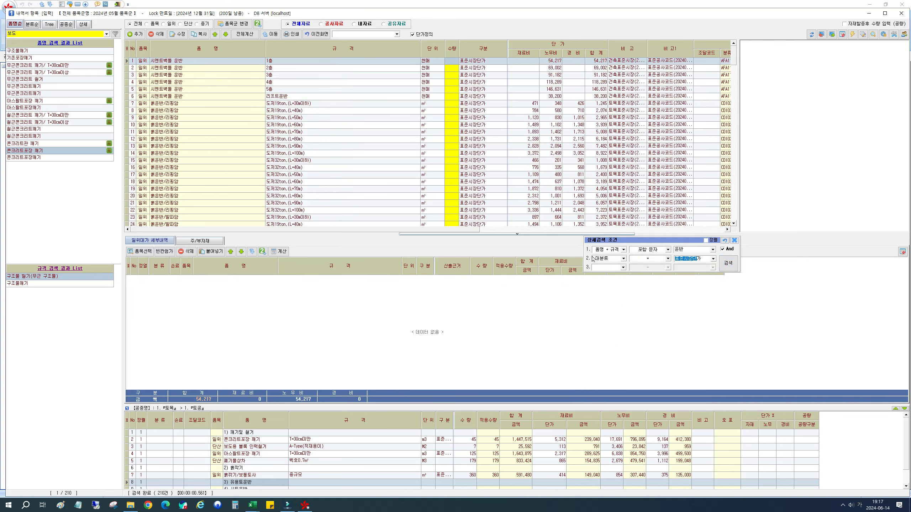
Step: Look through the 표준시장단가 운반 items and narrow the list to those containing 덤프15
scroll(401, 174, down, 12)
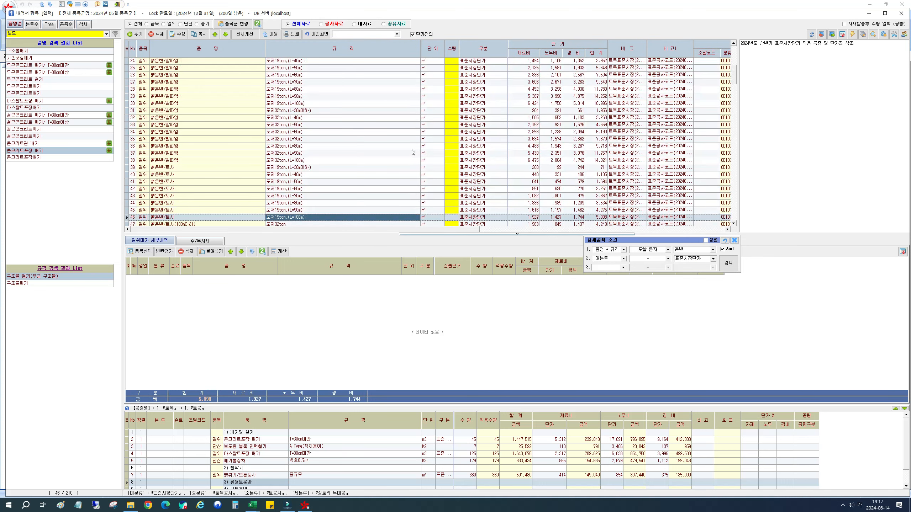
scroll(449, 161, up, 7)
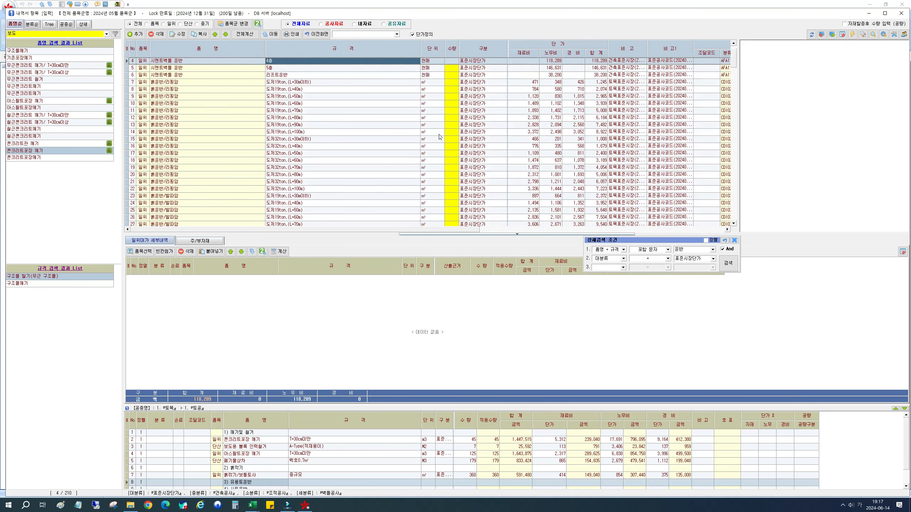
scroll(484, 161, down, 5)
scroll(493, 160, down, 17)
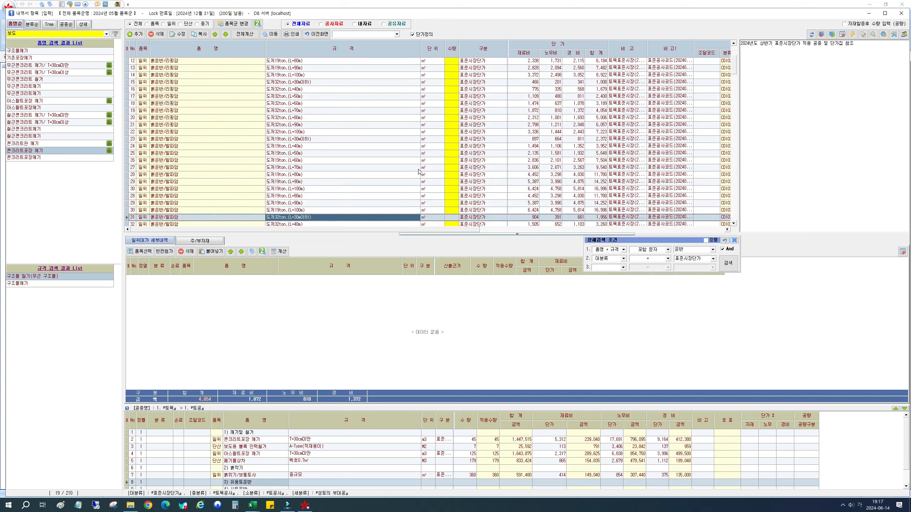
scroll(366, 144, down, 4)
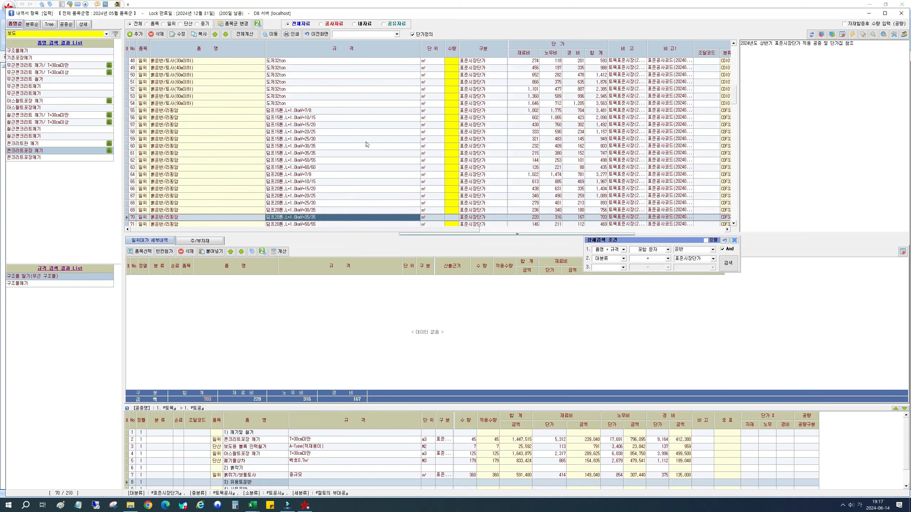
scroll(367, 145, down, 5)
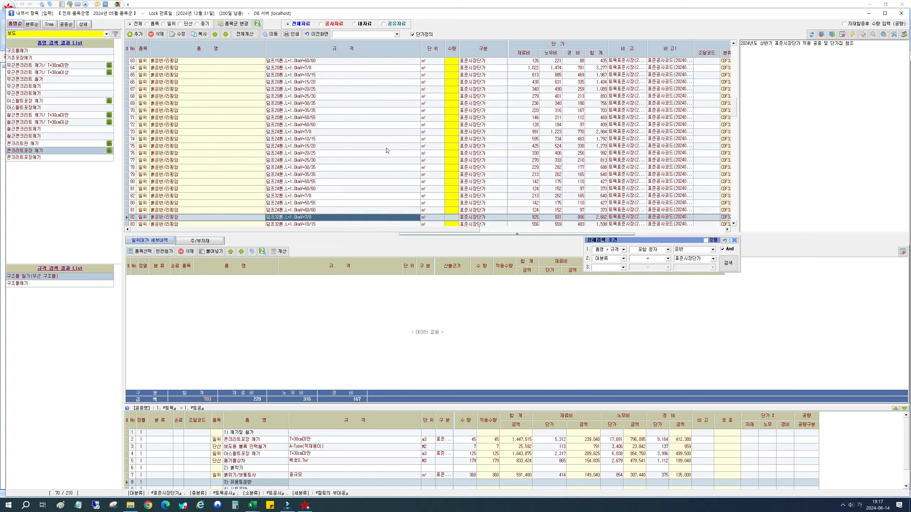
click(361, 34)
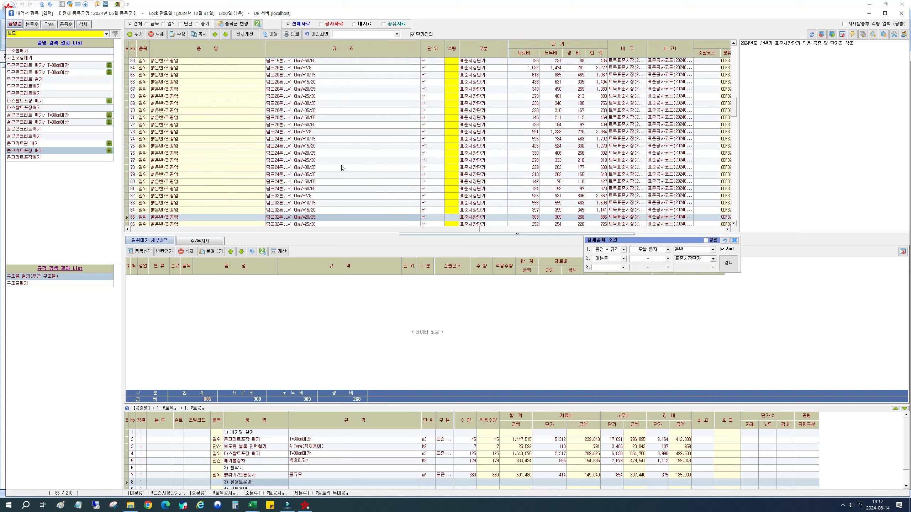
scroll(370, 167, down, 5)
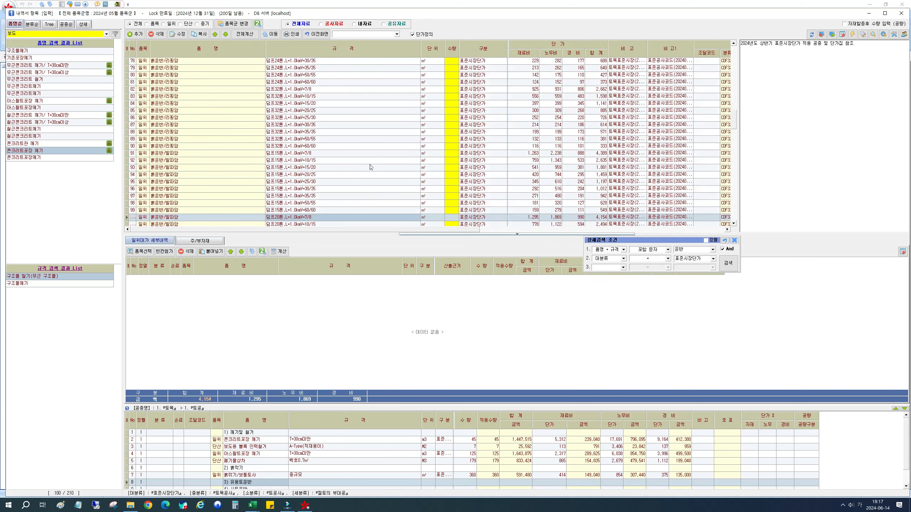
scroll(370, 167, down, 8)
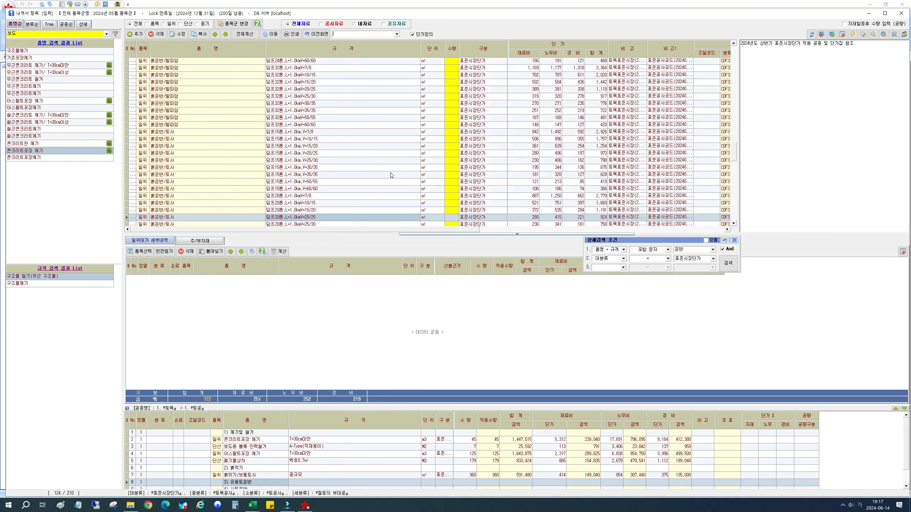
scroll(391, 175, down, 16)
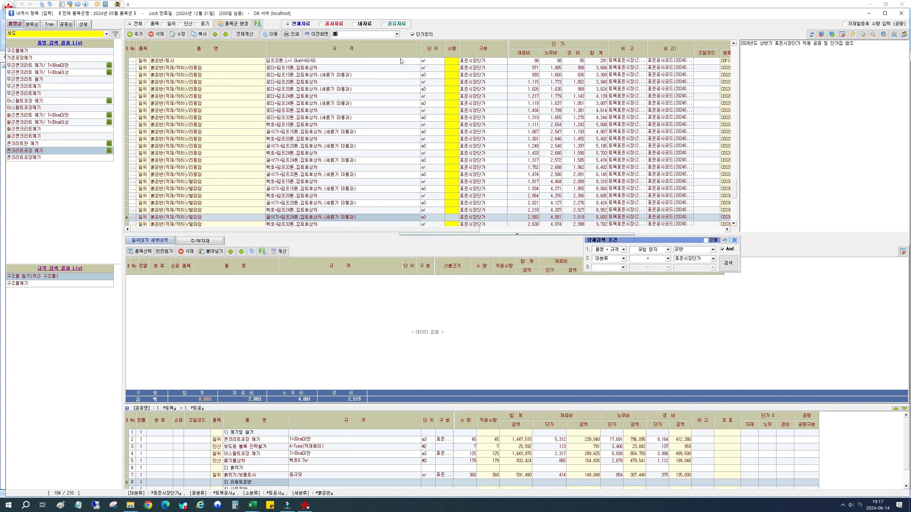
text(덤프15)
key(Return)
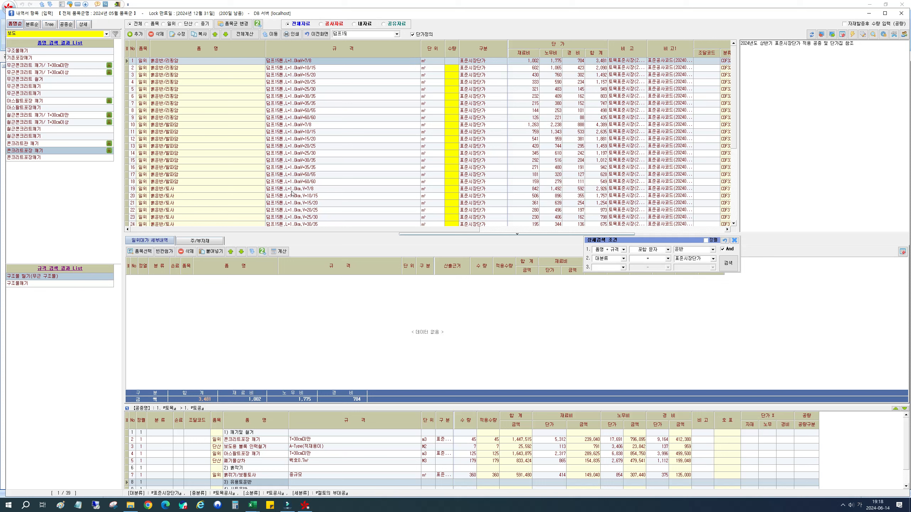
Step: Add the 흙운반/토사 item 덤프15톤, L=1.0km, V=20/25 under 3) 유용토운반 with a quantity of 99
click(290, 182)
scroll(300, 87, down, 20)
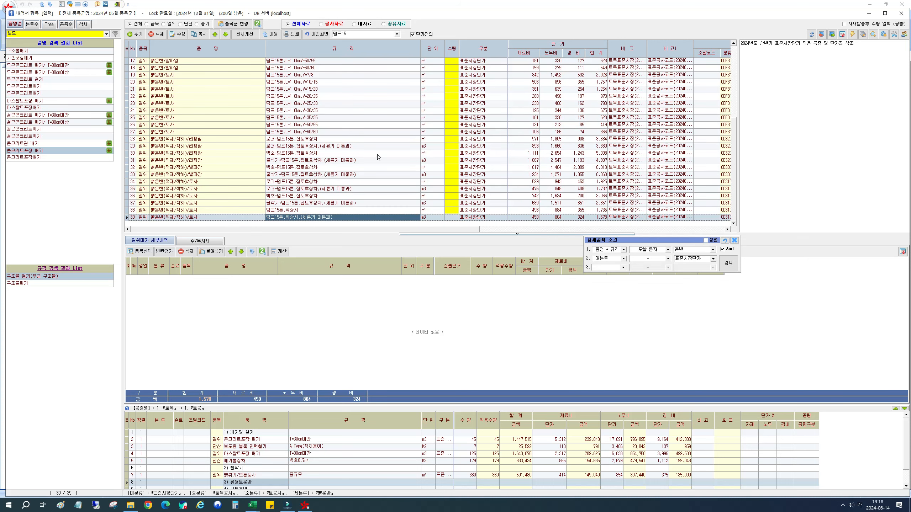
click(365, 95)
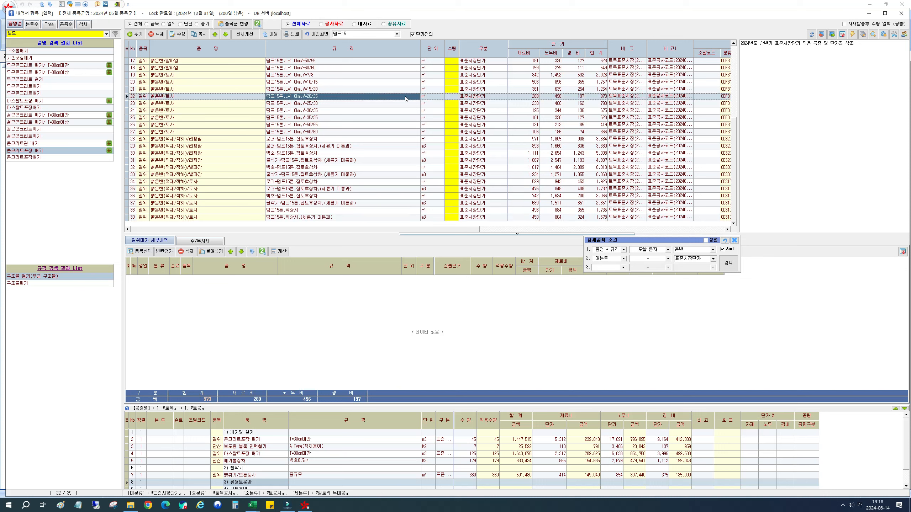
click(451, 96)
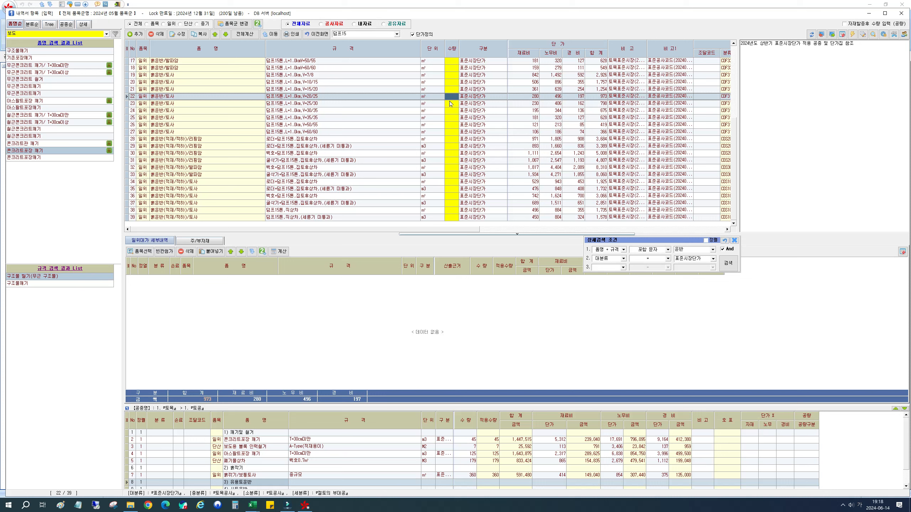
text(99)
key(Return)
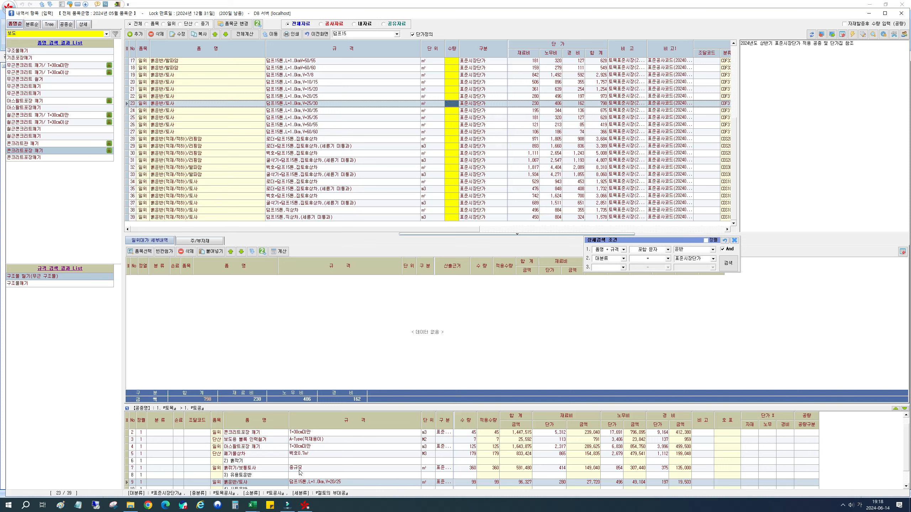
Step: Add the 흙운반/토사 item 덤프15톤, L=1.0km, V=50/55 under the 4) 사토운반 heading with a quantity of 300
click(299, 482)
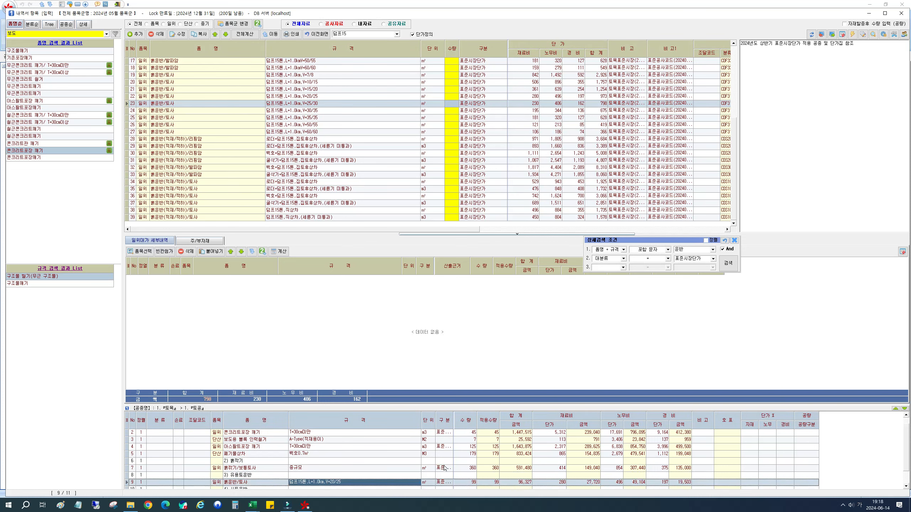
scroll(444, 468, down, 1)
click(367, 478)
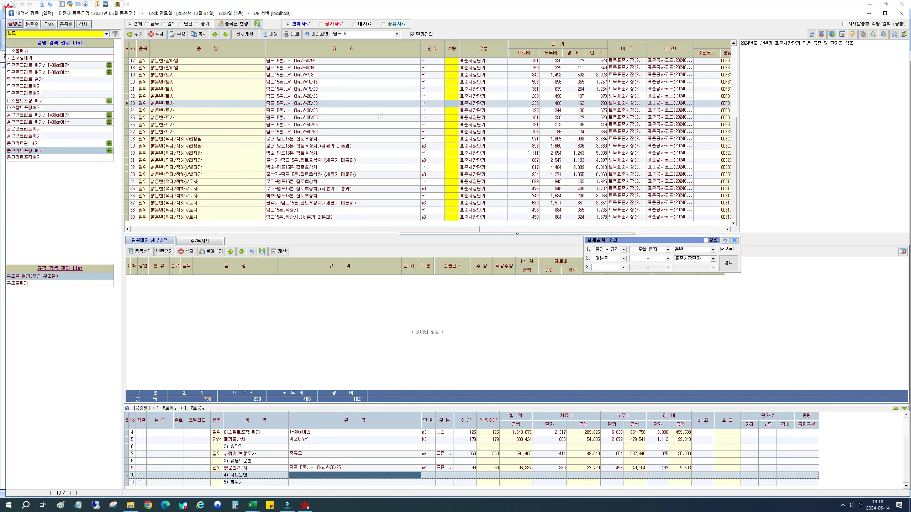
click(381, 125)
click(450, 124)
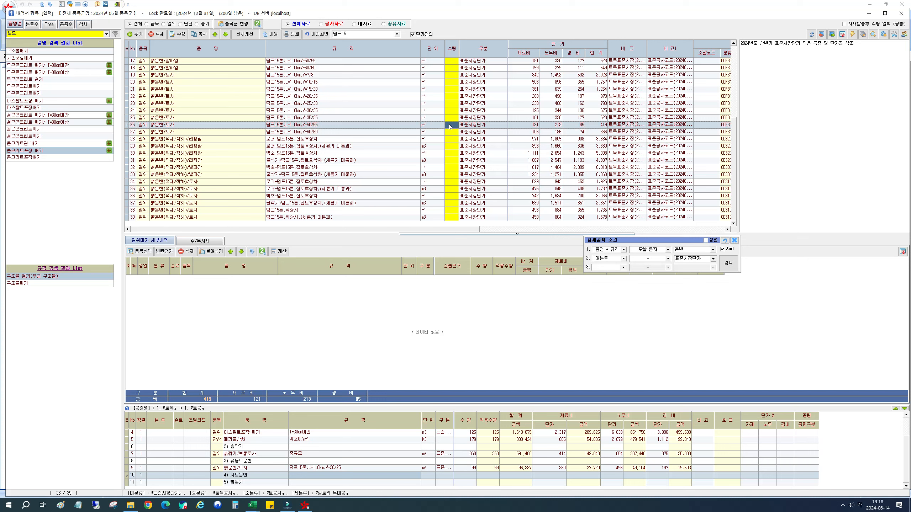
text(300)
key(Return)
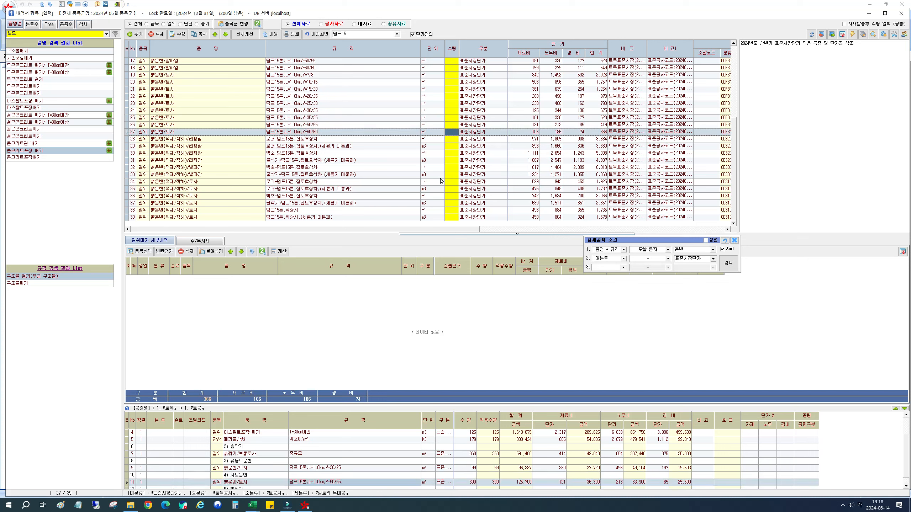
Step: Select the 5) 흙쌓기 heading row and search the library for 흙쌓 with the 대분류 condition cleared
scroll(391, 453, down, 2)
click(316, 482)
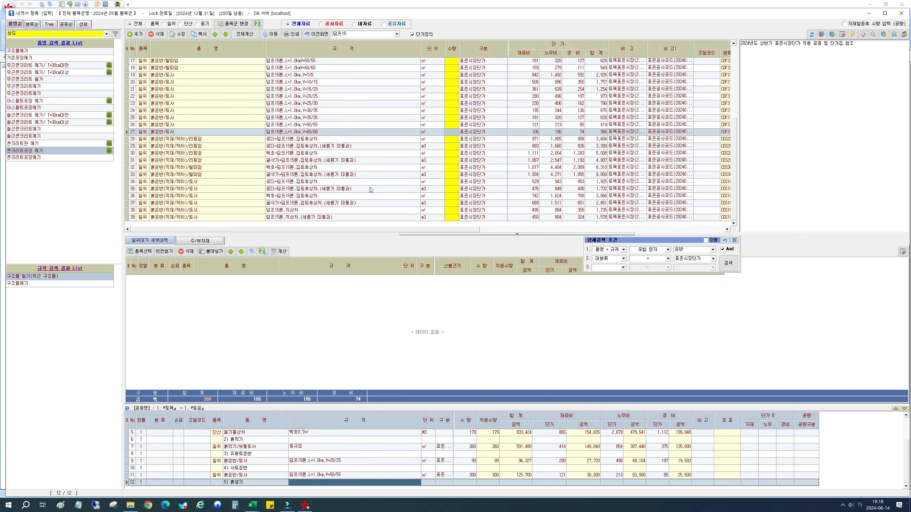
drag(690, 249, 641, 245)
text(ㅎ)
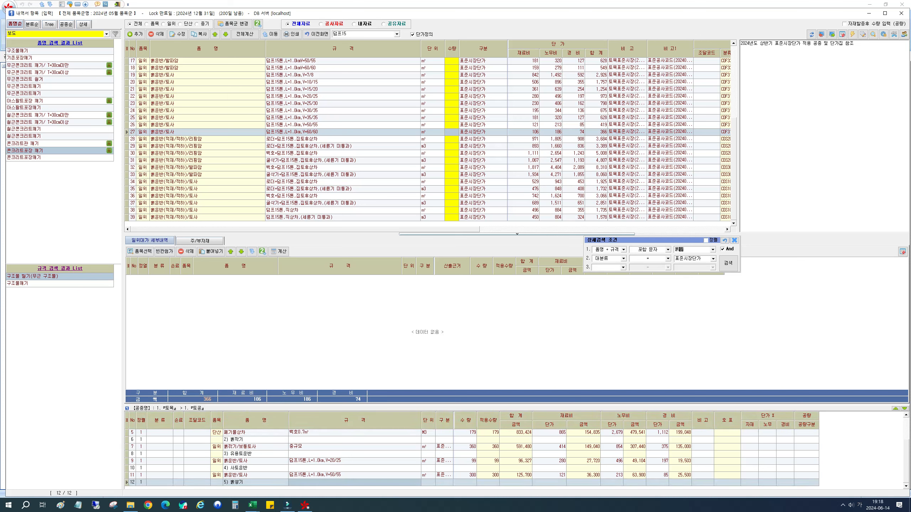
click(623, 259)
click(605, 265)
click(722, 269)
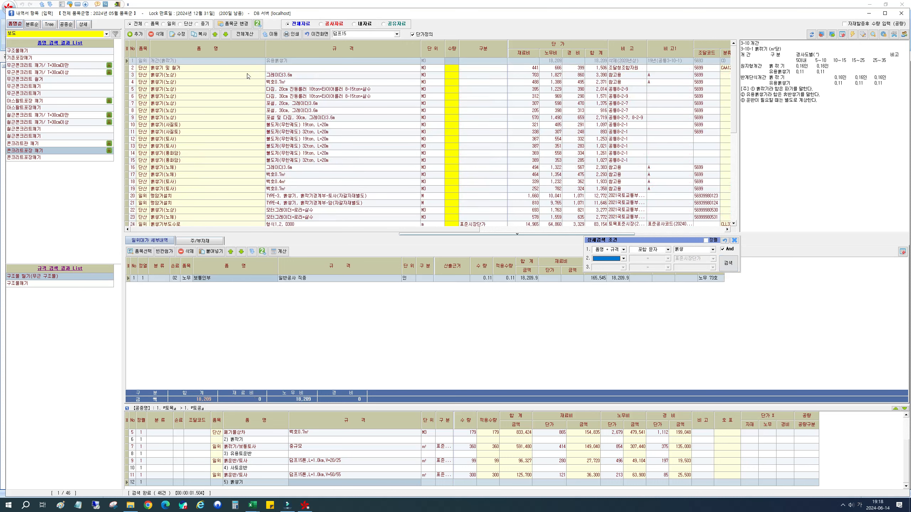
Step: Add the 흙쌓기(노상) item 백호0.7㎥ under 5) 흙쌓기 with a quantity of 100 and close the library window
click(399, 82)
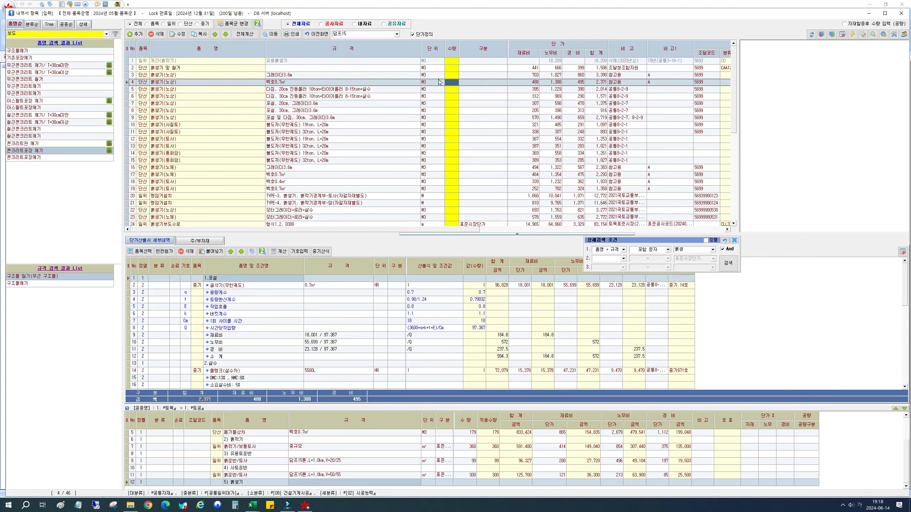
text(100)
key(Return)
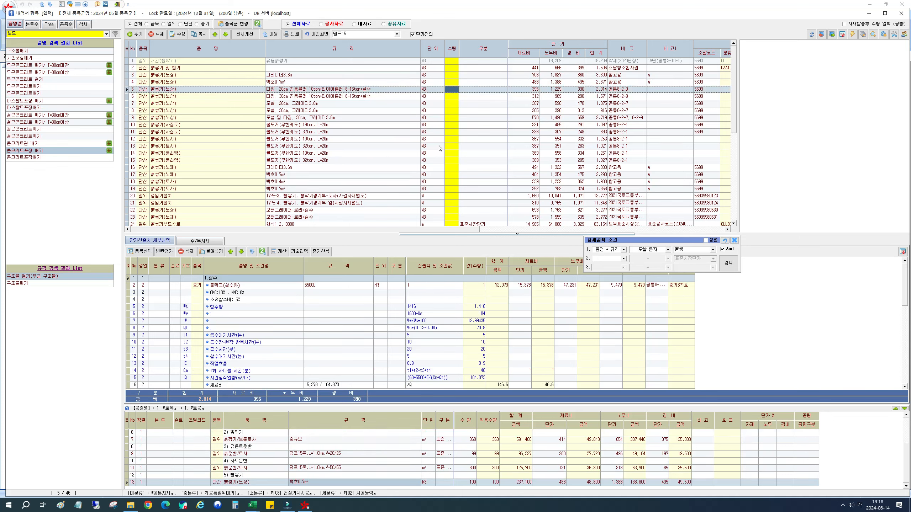
click(901, 14)
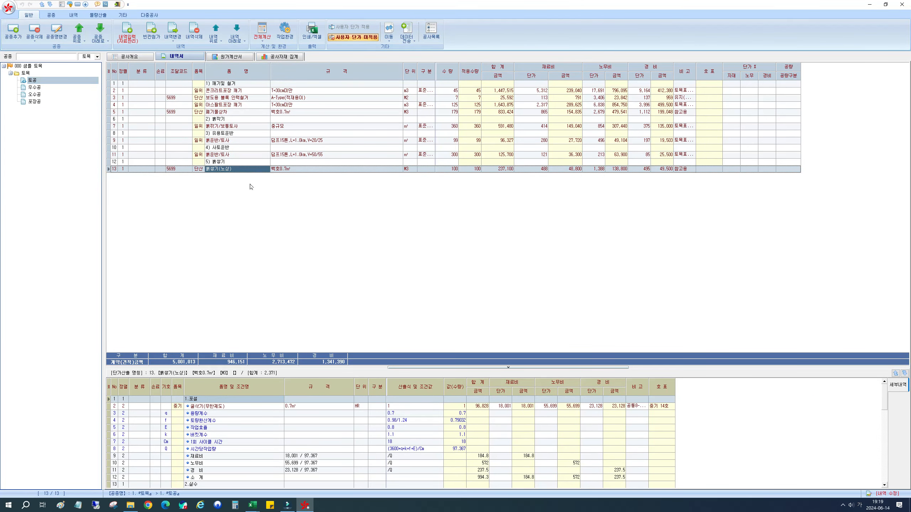
Step: Switch to the Excel 내역서 and examine the 깨기및철거 heading row, its subtotal amounts and the items beneath it
drag(910, 25, 910, 24)
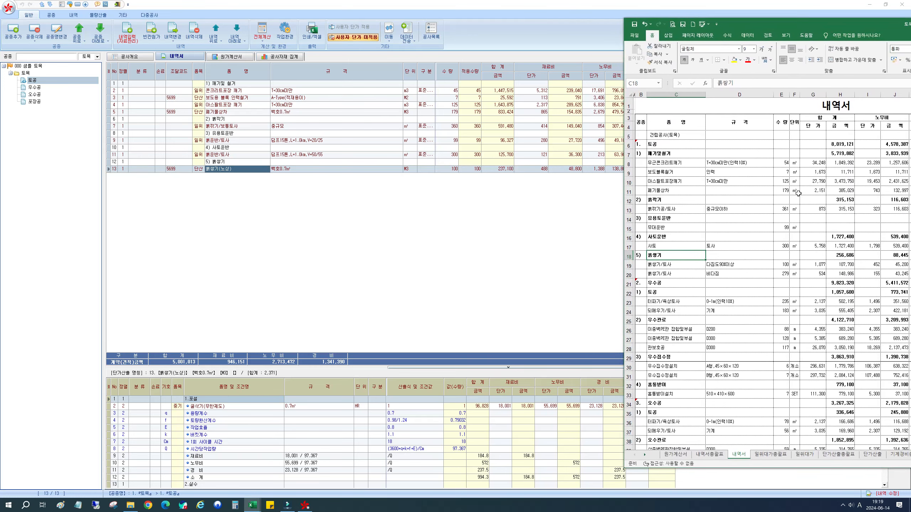
click(654, 163)
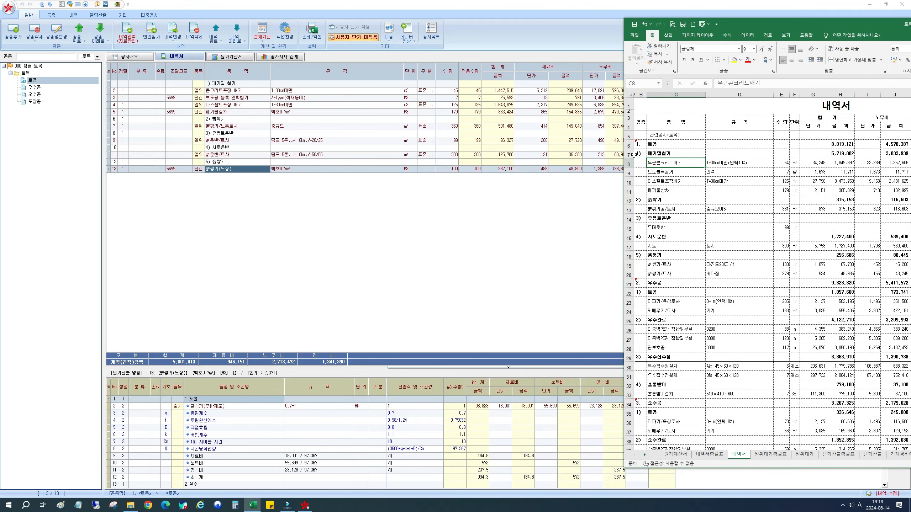
click(667, 153)
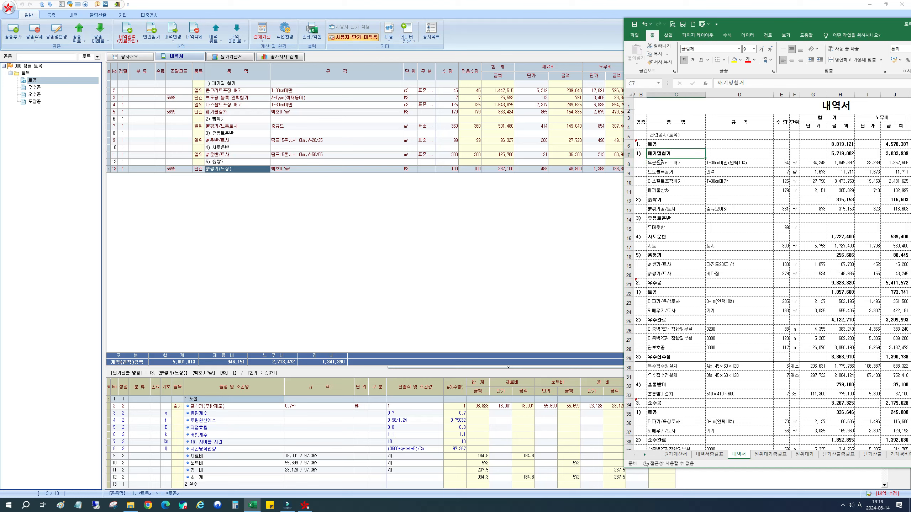
drag(660, 162, 659, 187)
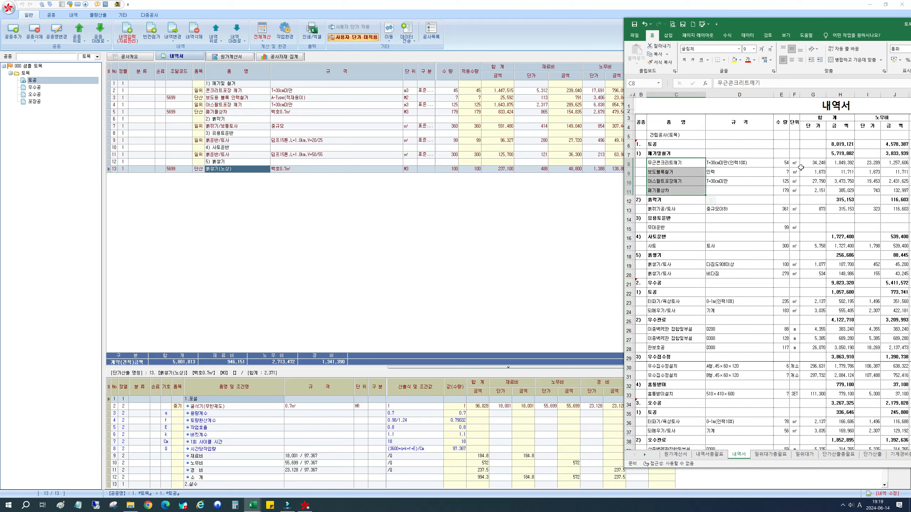
click(846, 154)
drag(845, 153, 629, 155)
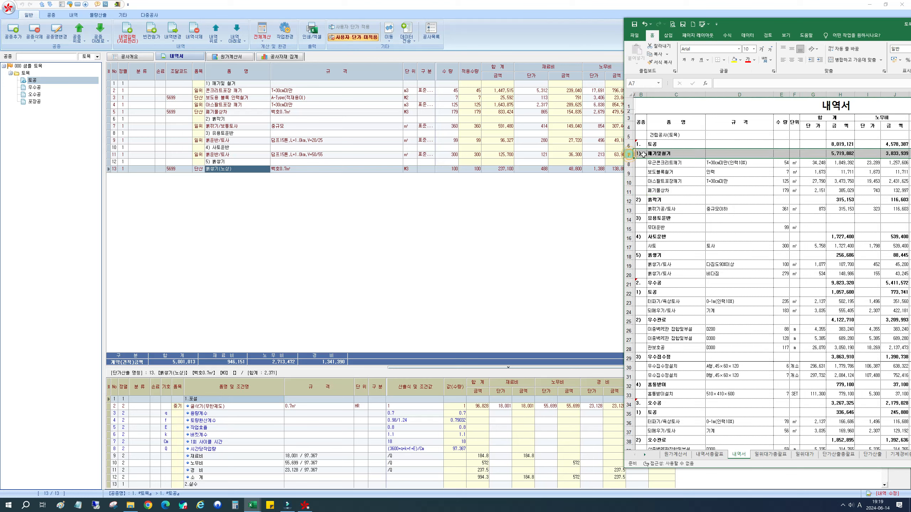
click(840, 154)
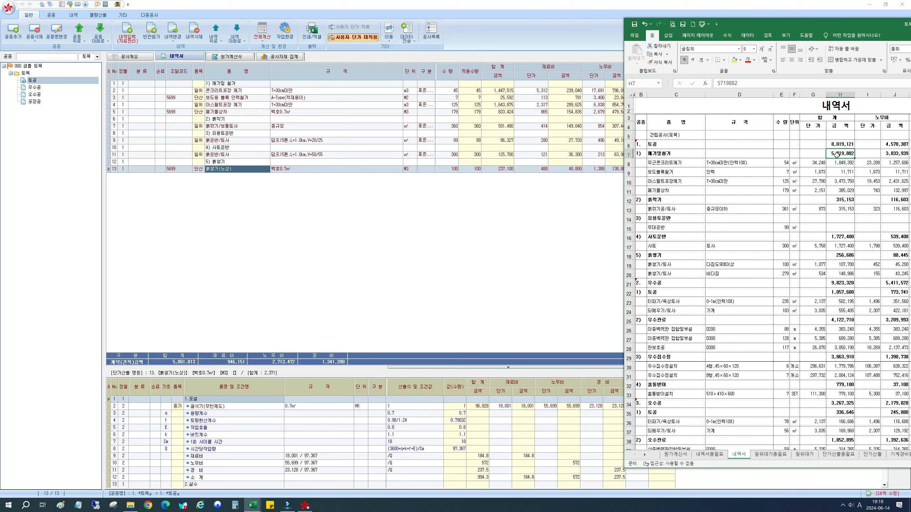
drag(886, 155, 628, 154)
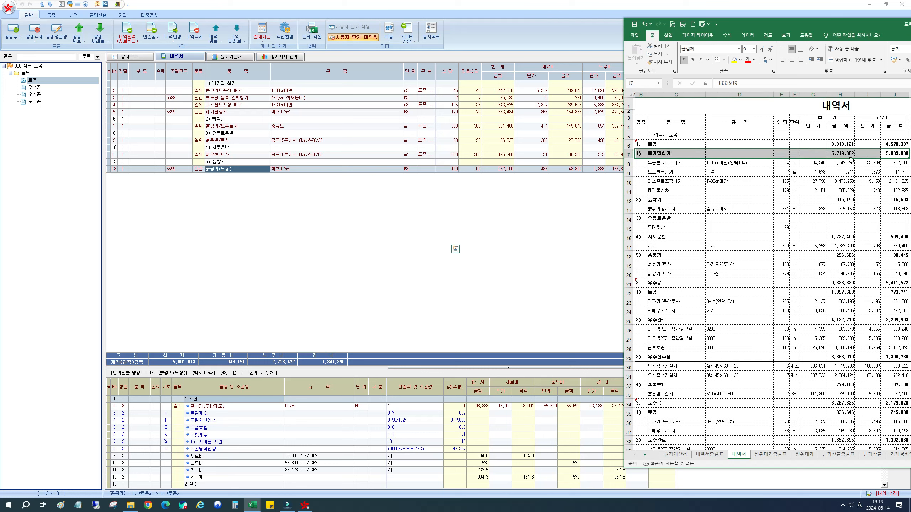
drag(833, 155, 907, 152)
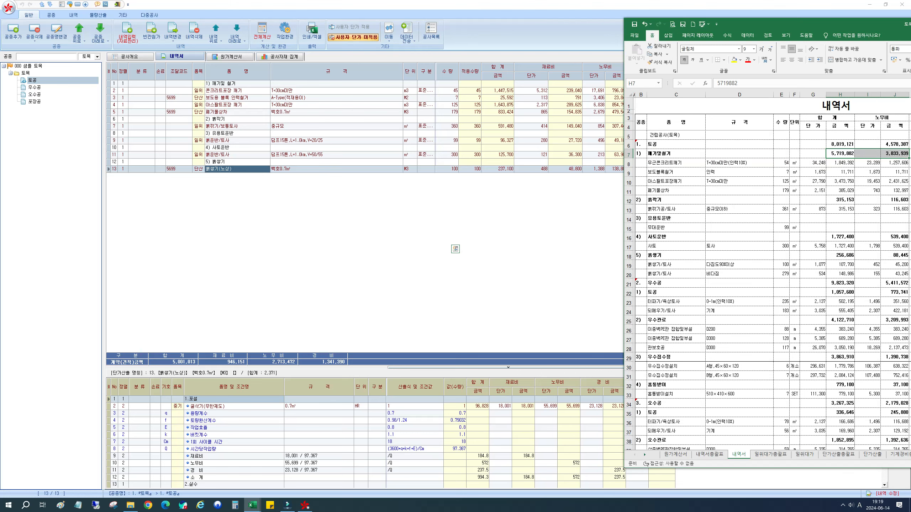
drag(762, 26, 910, 31)
Step: Switch back to the estimate and examine the 토공 heading rows 1) to 5) and the 정렬 level of the first heading
click(295, 205)
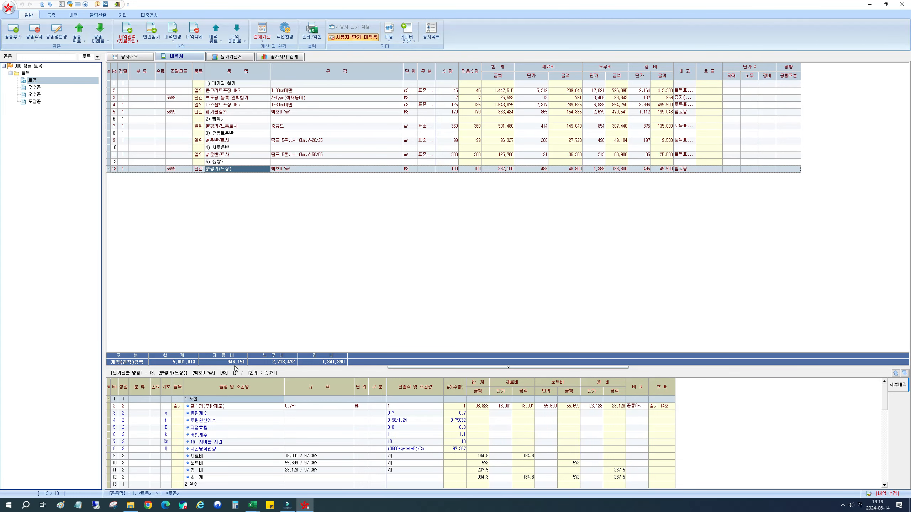
click(244, 163)
click(249, 147)
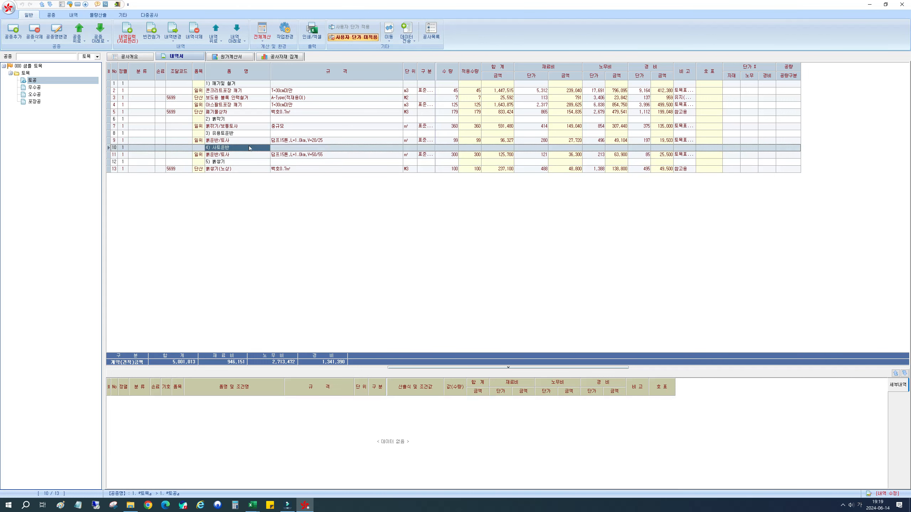
click(255, 134)
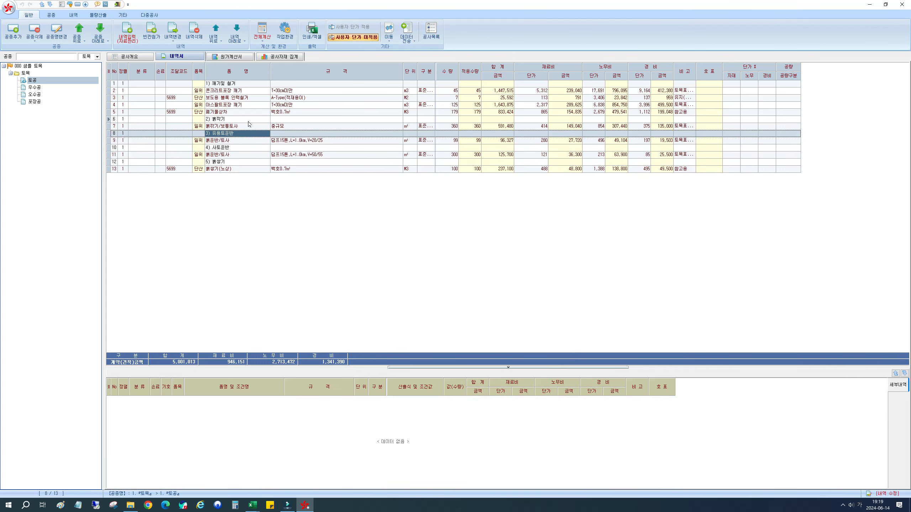
click(247, 119)
click(253, 86)
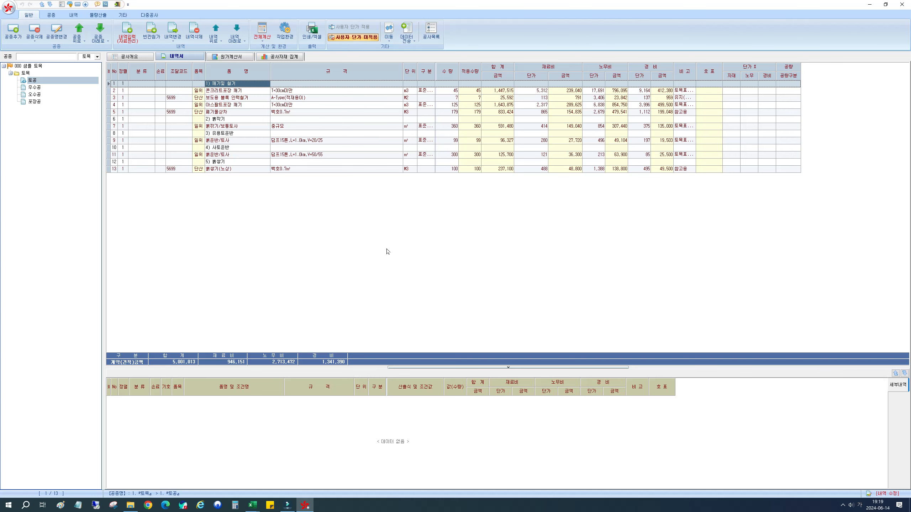
click(192, 87)
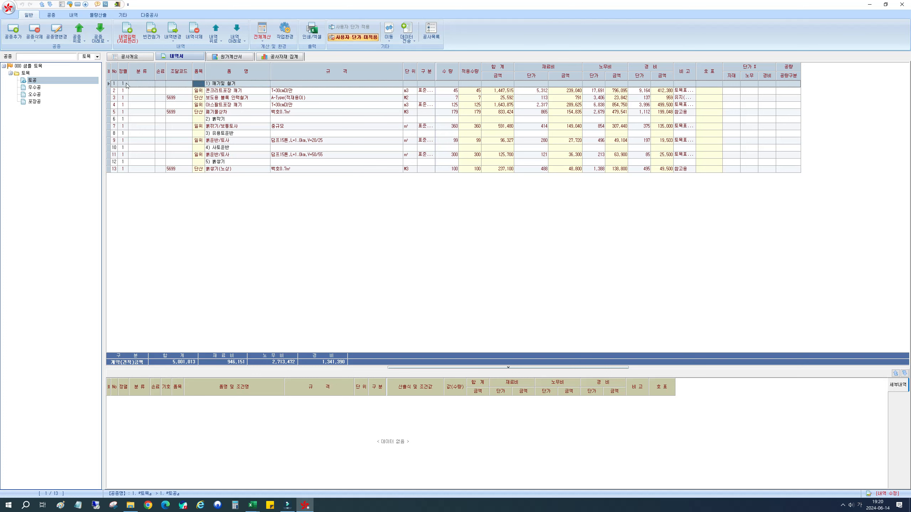
click(124, 84)
click(210, 85)
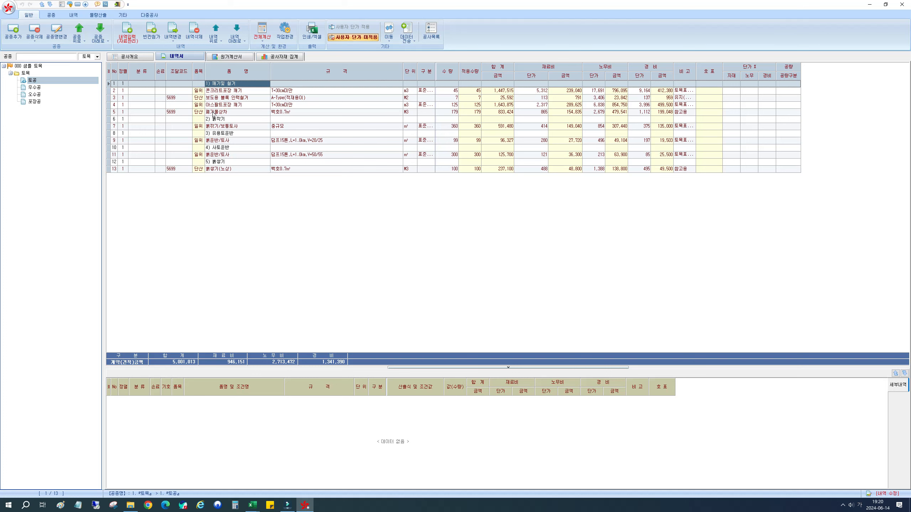
Step: Set the 정렬 level of the four items under heading 1), from 콘크리트포장 깨기 through 폐기물상차, to 2
click(124, 92)
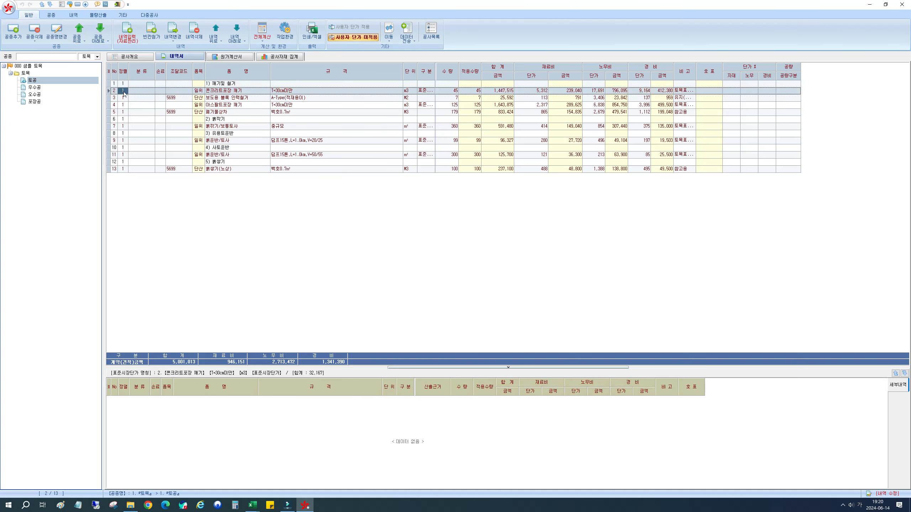
shift+click(123, 112)
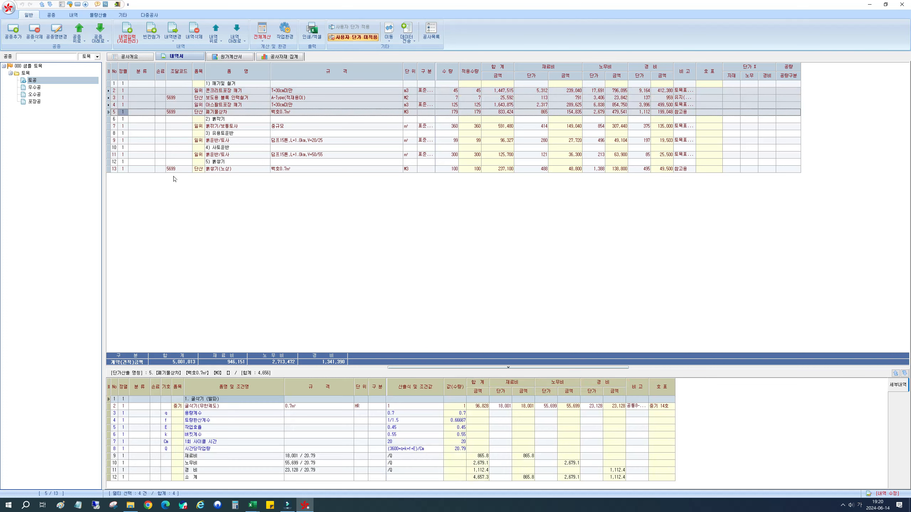
right_click(122, 113)
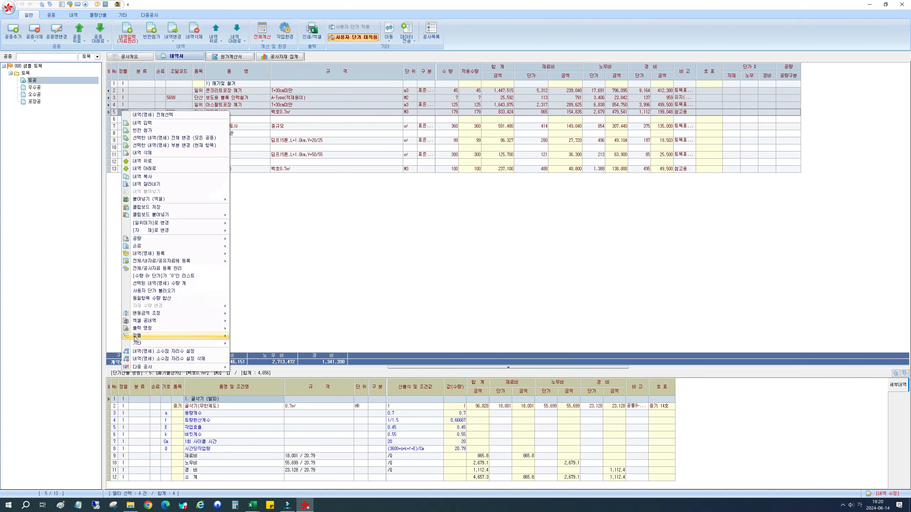
mouse_move(135, 339)
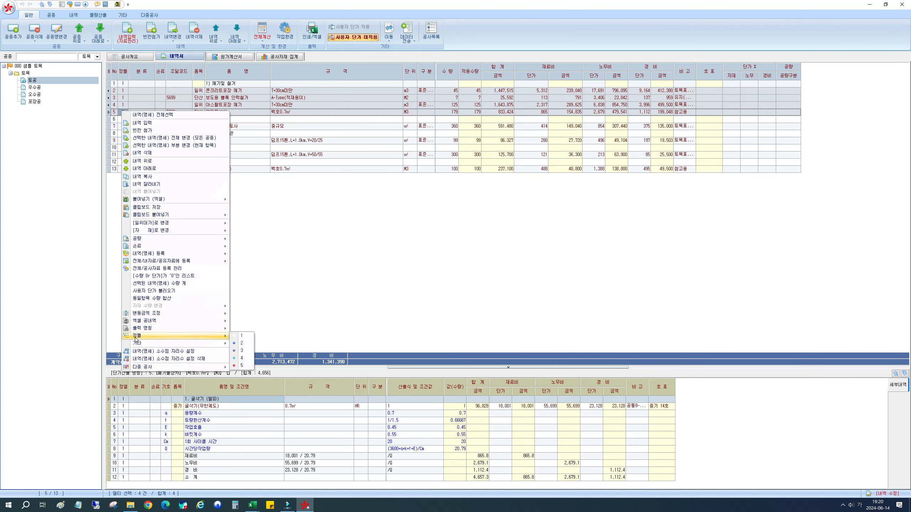
click(250, 344)
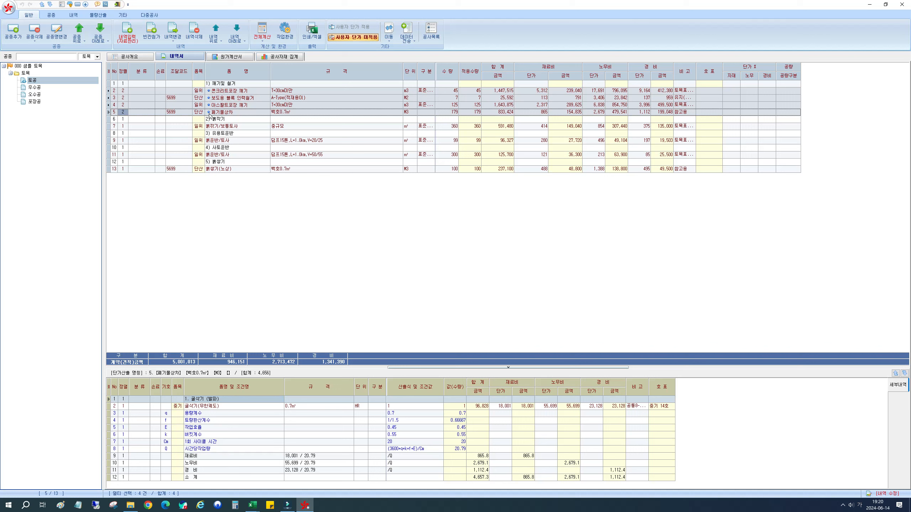
Step: Recalculate the whole estimate and check the total amount on the heading 1) row
click(221, 127)
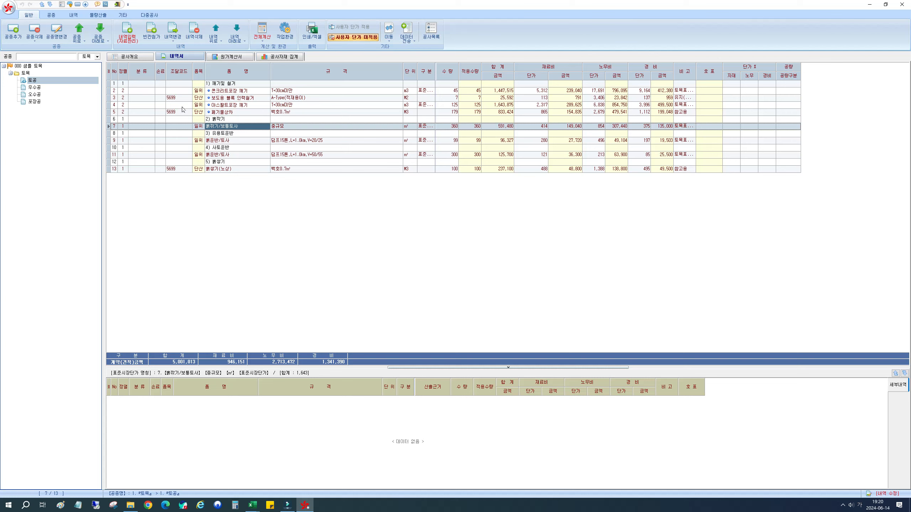
click(262, 41)
click(494, 84)
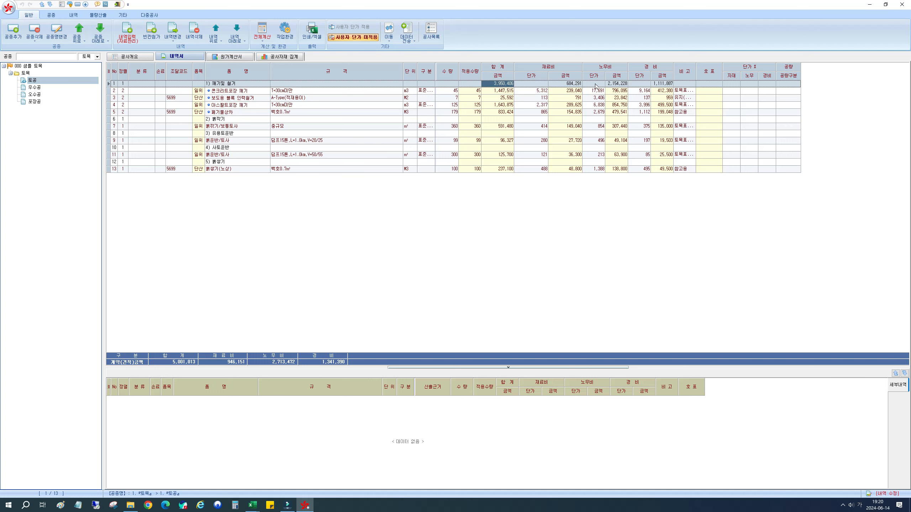
Step: Check the 2) 흙깎기 heading row, and set the 정렬 level of the 흙깎기/보통토사 item beneath it to 2
click(231, 127)
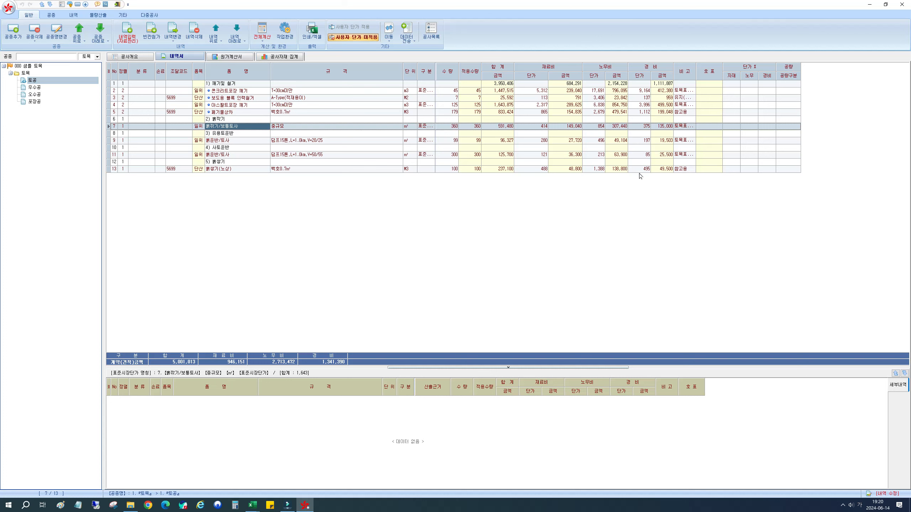
click(230, 120)
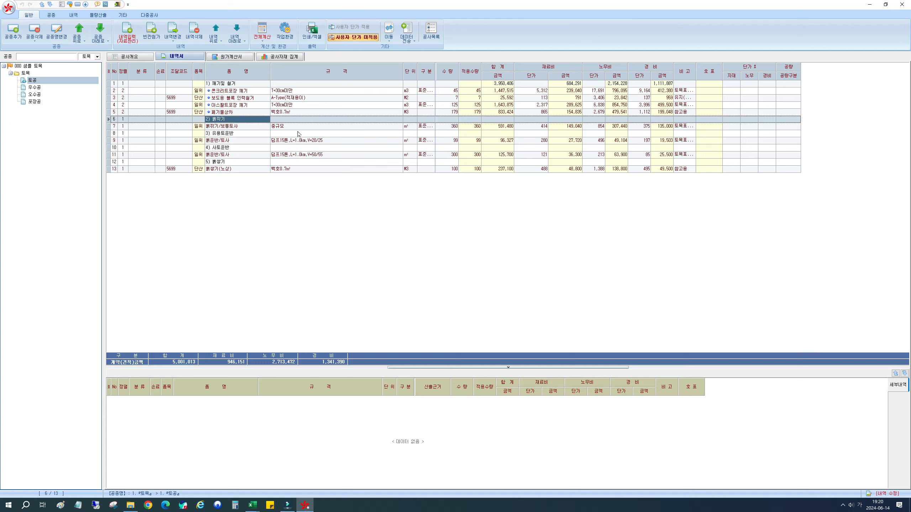
click(292, 121)
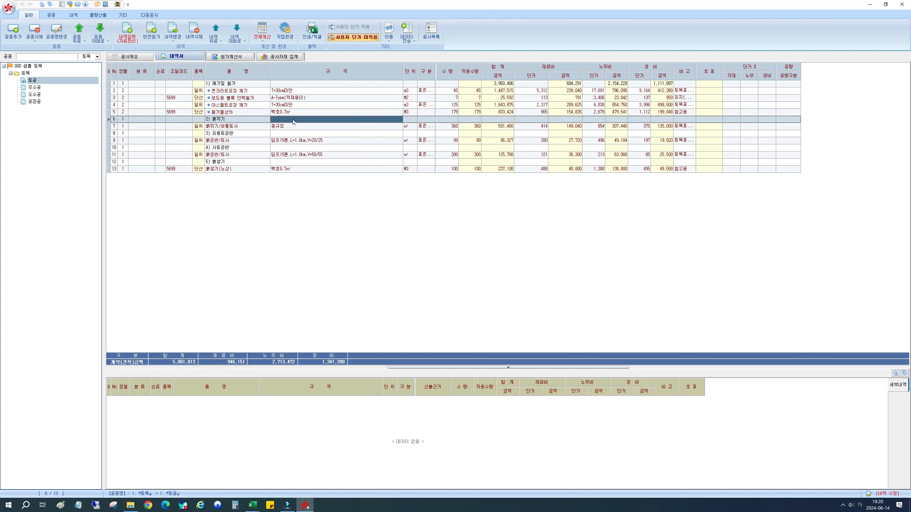
click(525, 121)
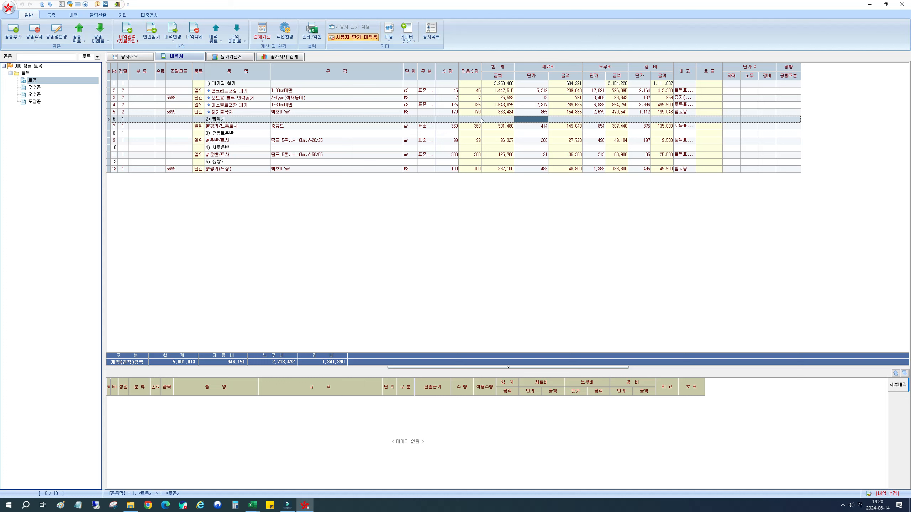
click(239, 120)
click(124, 120)
click(124, 127)
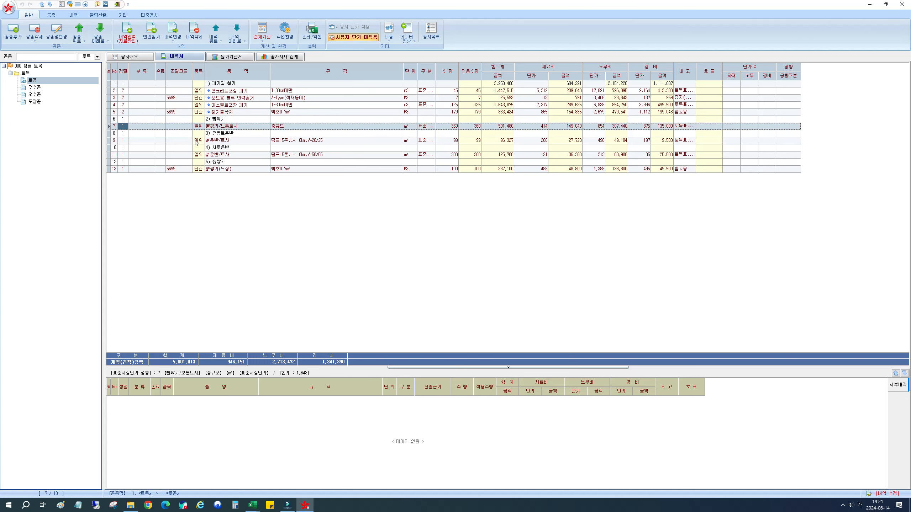
text(2)
key(Return)
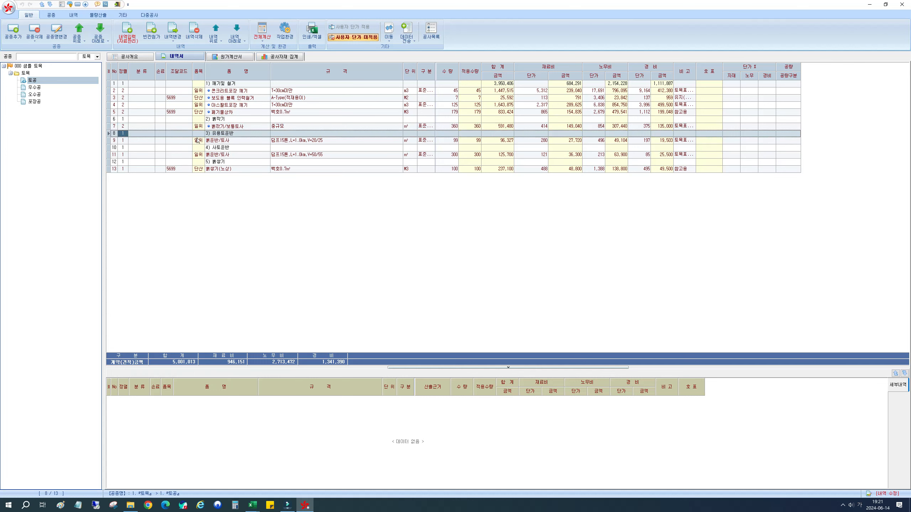
key(Tab)
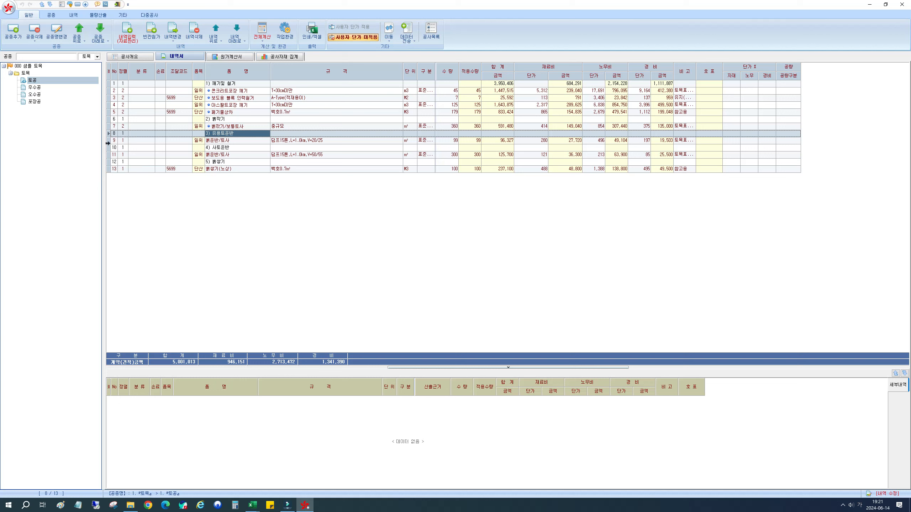
Step: Set the 정렬 level of the items under 3) 유용토운반, 4) 사토운반 and 5) 흙쌓기 to 2, and recalculate the whole estimate
click(126, 141)
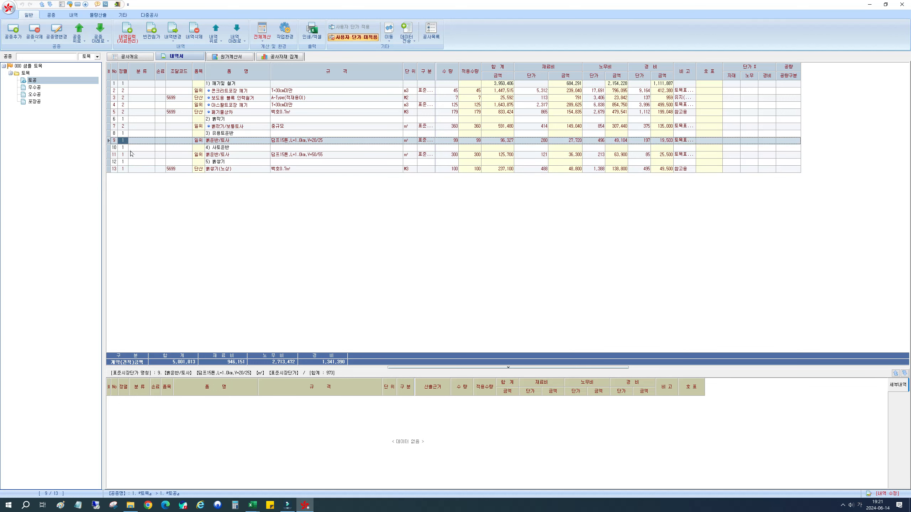
text(2)
key(Return)
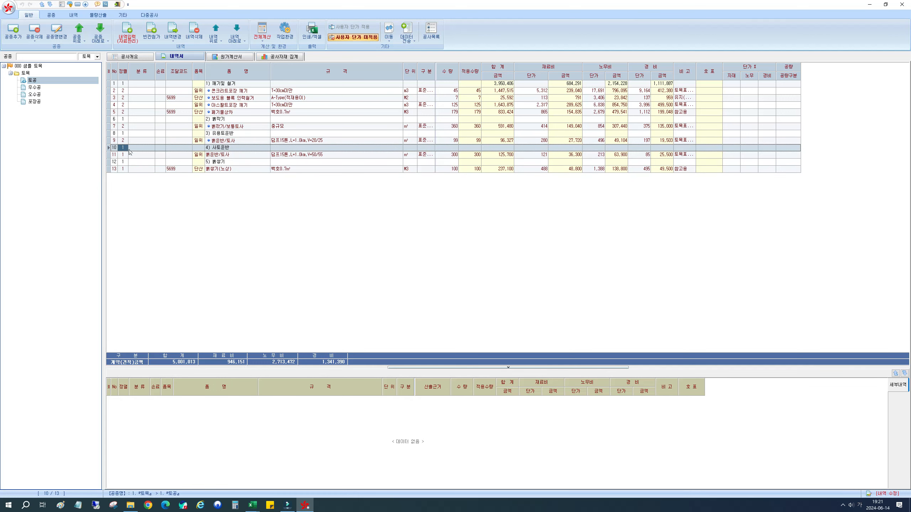
click(127, 157)
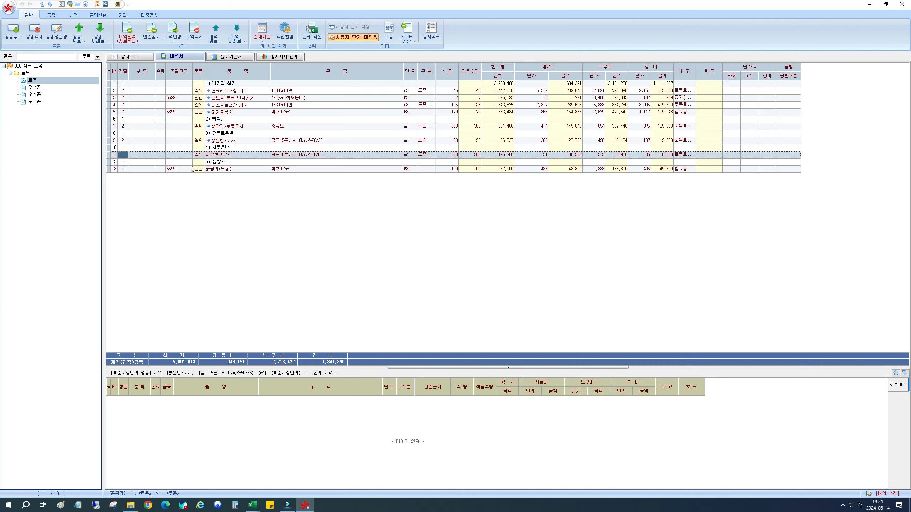
text(2)
key(Return)
key(Return)
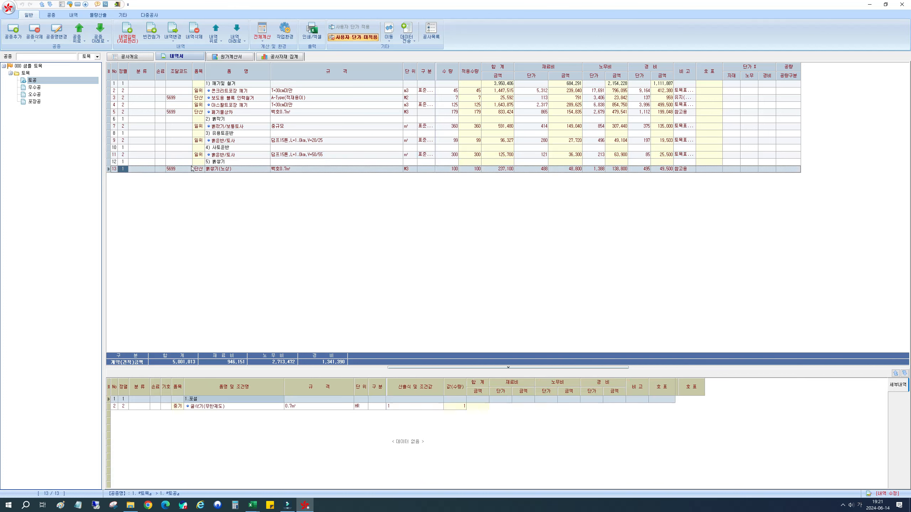
text(2)
key(Return)
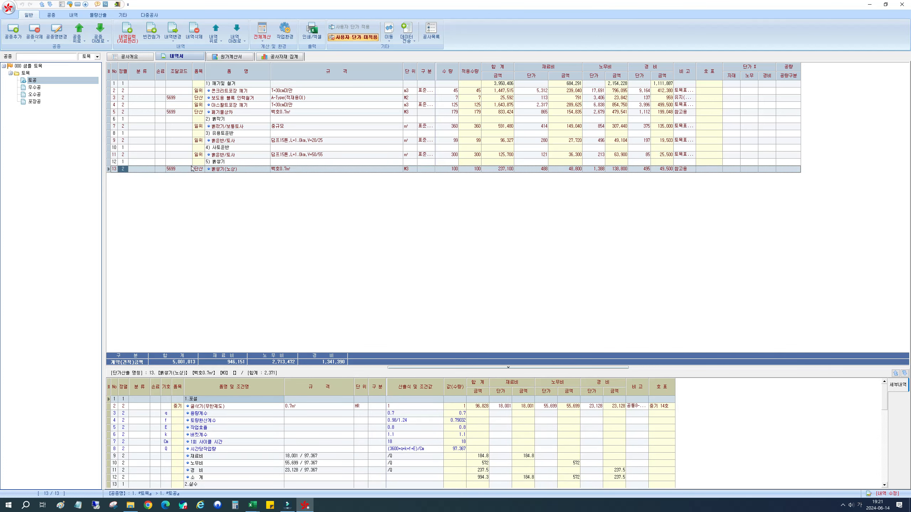
click(262, 32)
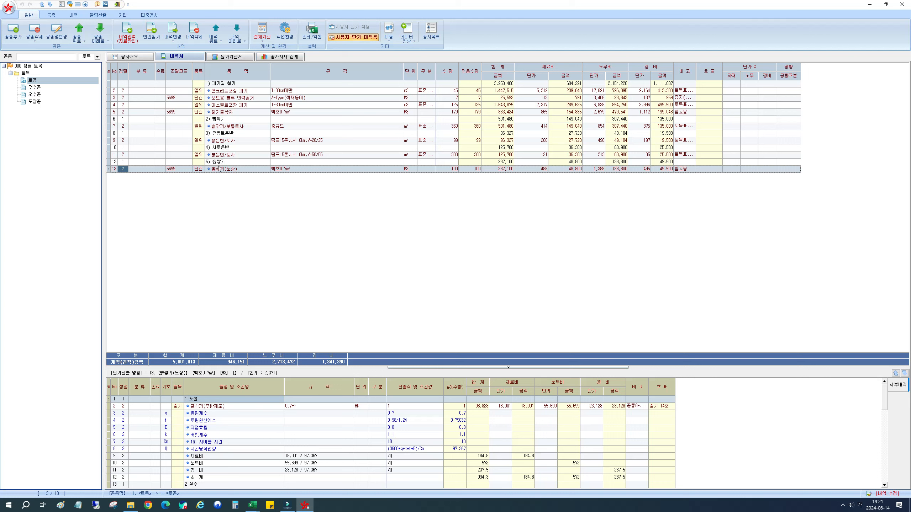
Step: Insert a blank row above each of the headings 2) 흙깎기, 3) 유용토운반, 4) 사토운반 and 5) 흙쌓기
click(241, 113)
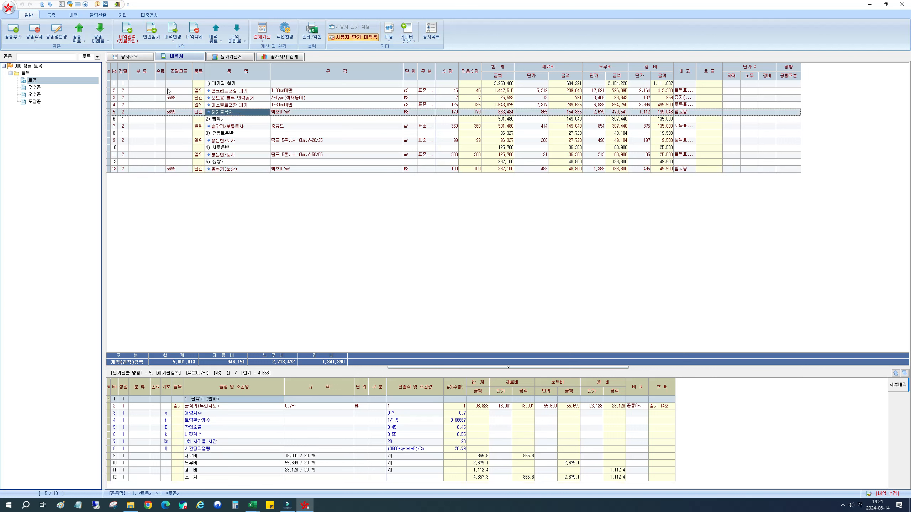
click(152, 35)
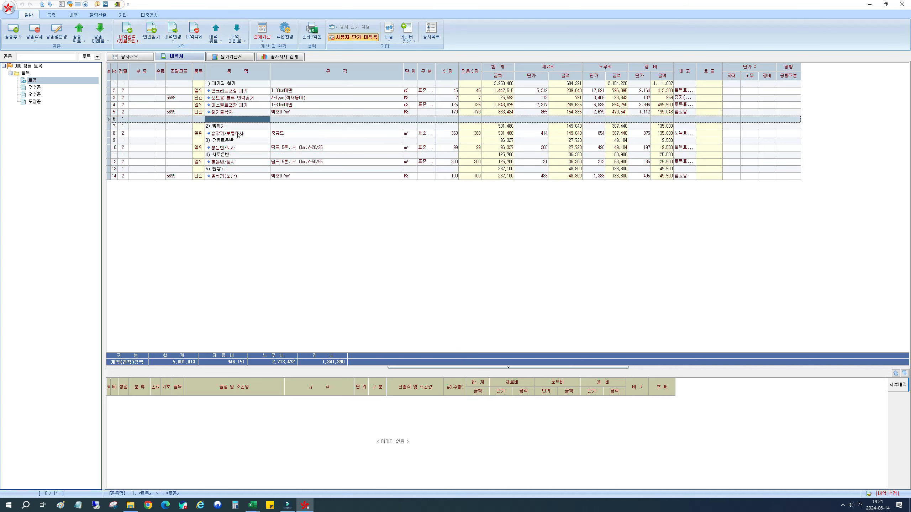
click(237, 133)
click(152, 36)
key(Down)
key(Down)
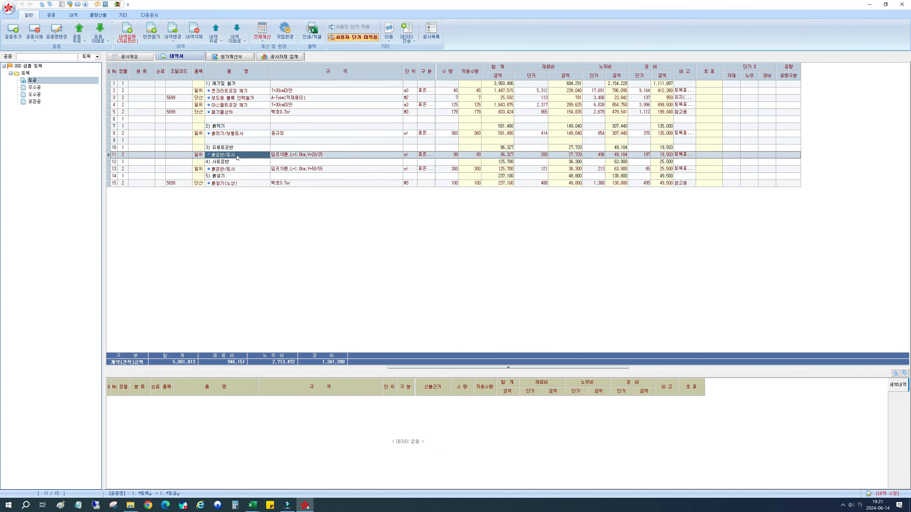
click(153, 40)
key(Down)
key(Down)
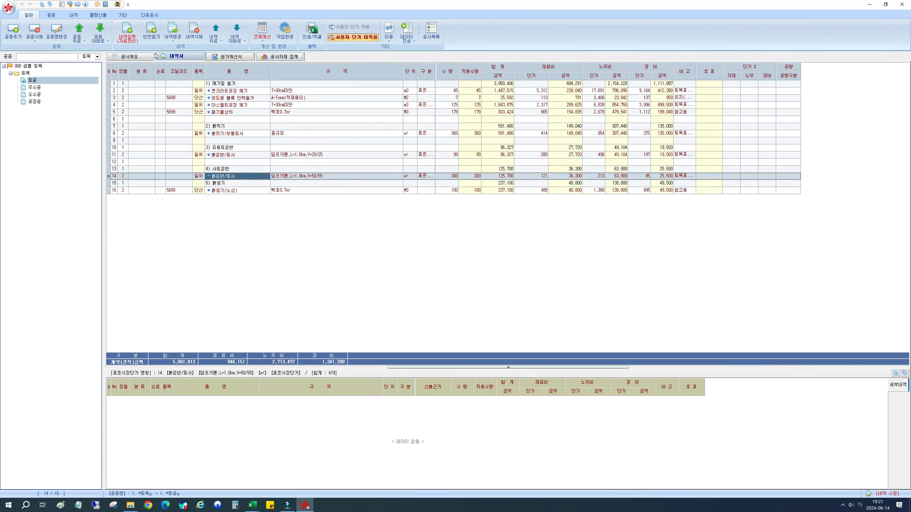
click(152, 35)
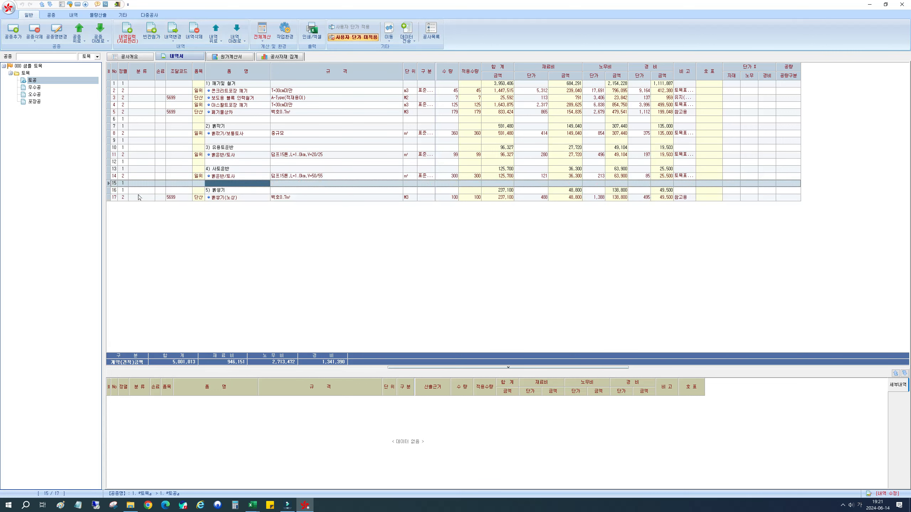
click(124, 183)
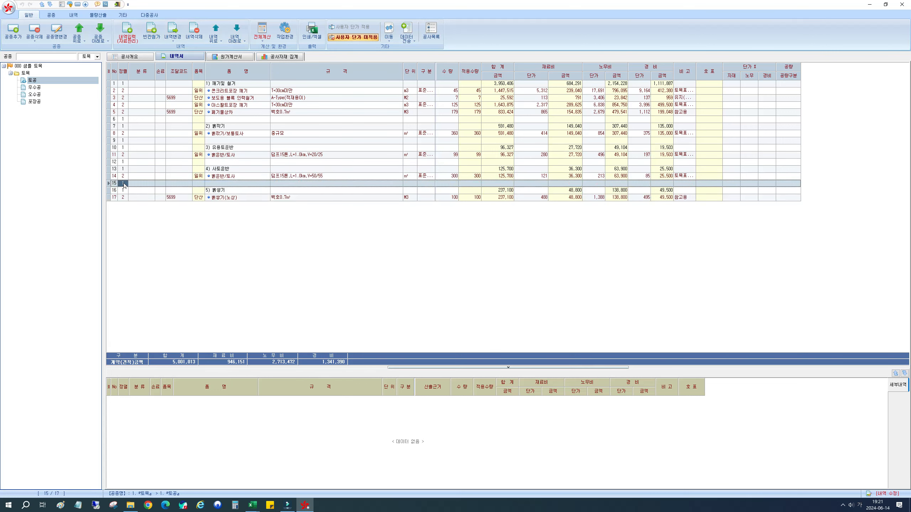
click(230, 198)
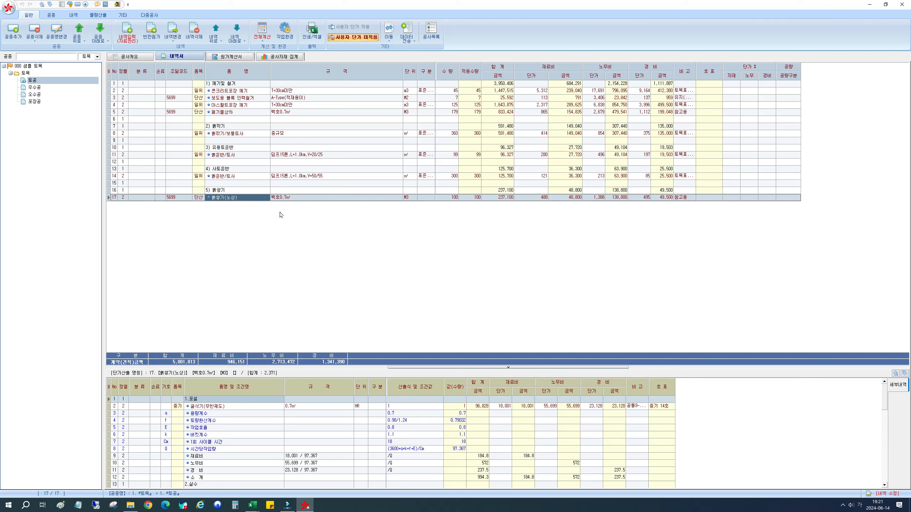
click(248, 84)
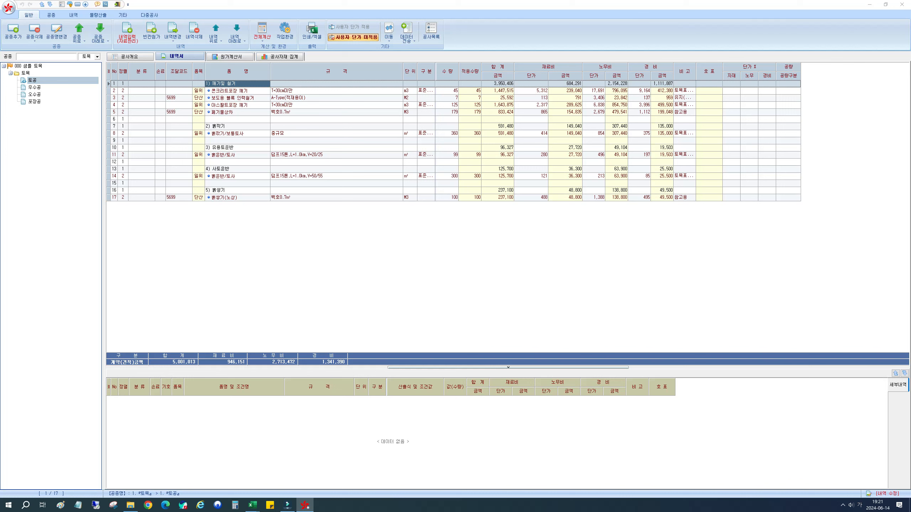
key(Hangul)
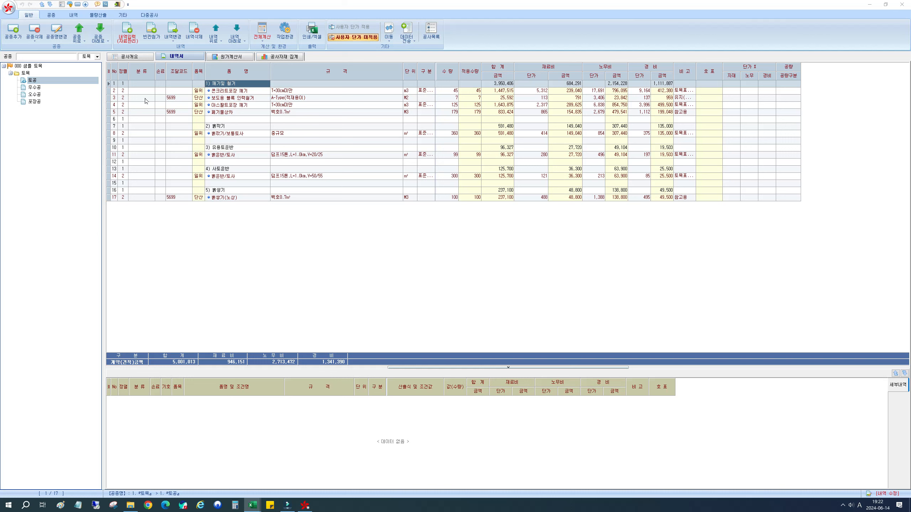
Step: Insert a blank row above the 1) 깨기및 헐기 heading of 토공 and name it "1. 토공"
click(135, 85)
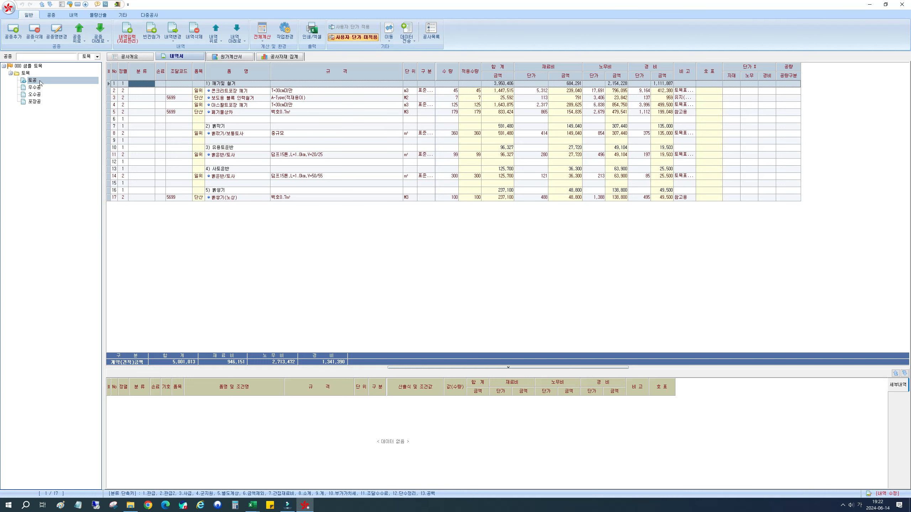
click(151, 33)
click(182, 90)
key(ctrl+Up)
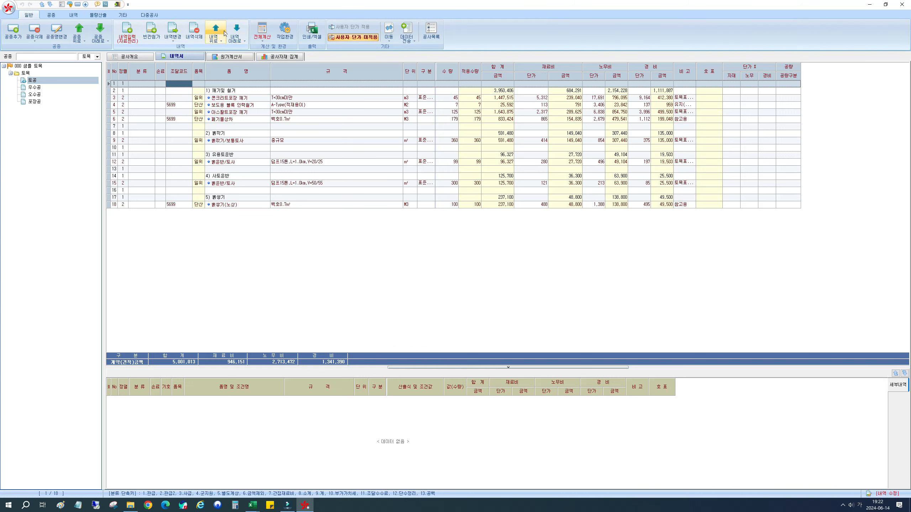
click(236, 84)
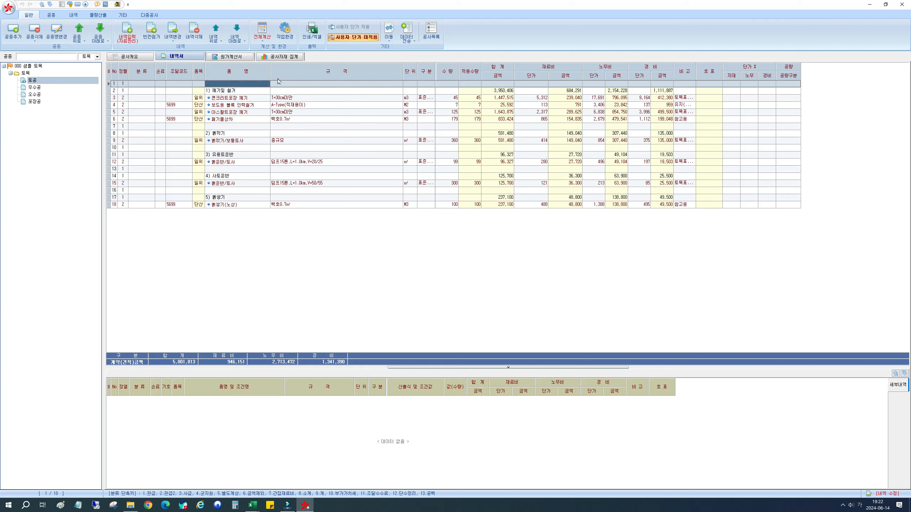
key(F2)
text(토공)
key(Return)
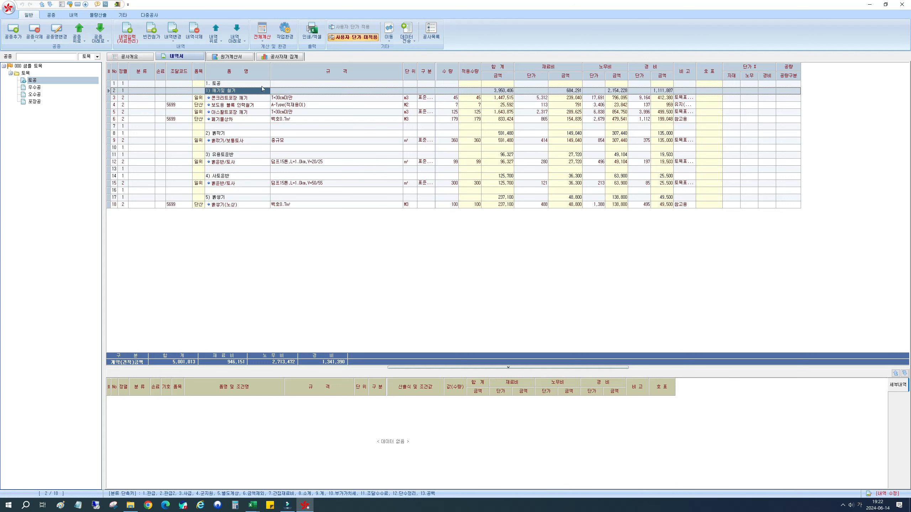
Step: Set the 정렬 level of the 1) 깨기및 헐기 heading row beneath 1. 토공 to 2
click(222, 86)
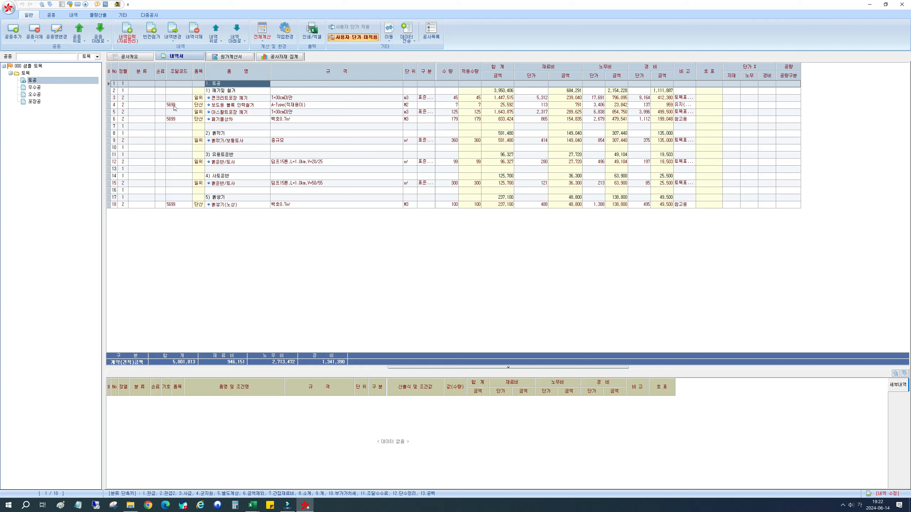
click(124, 84)
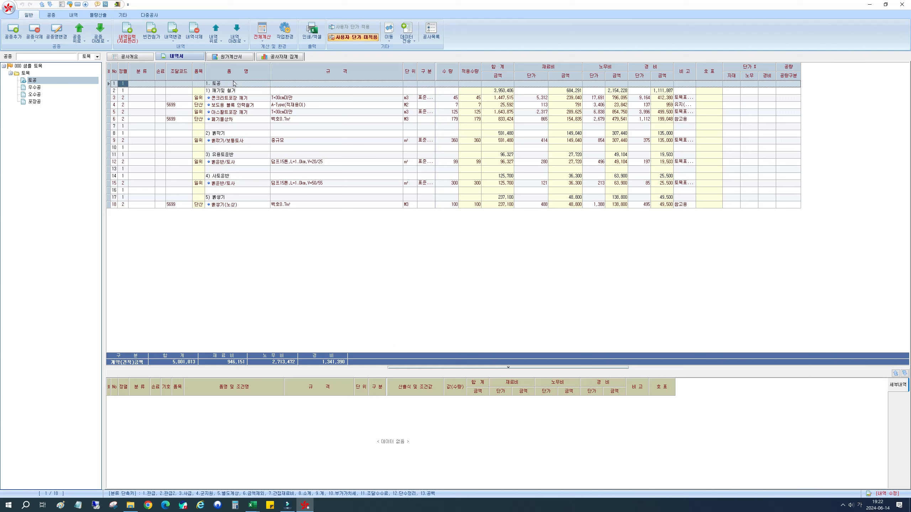
click(123, 92)
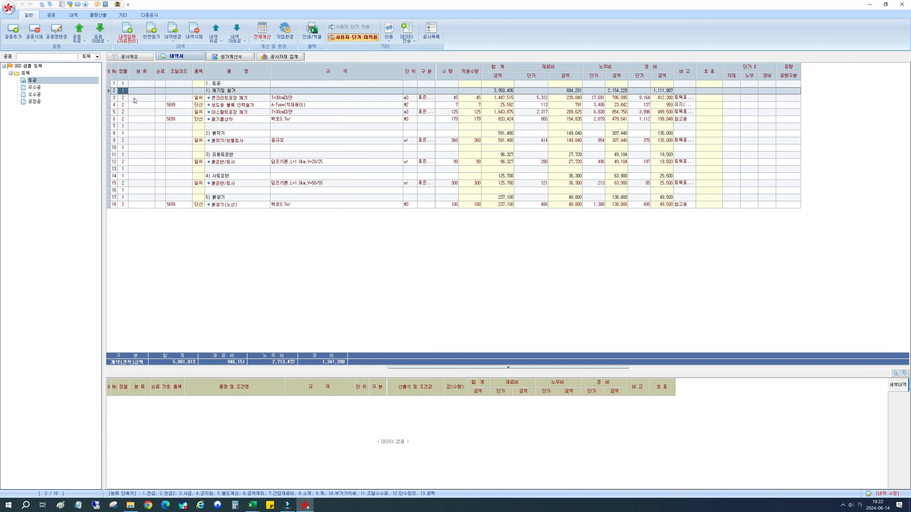
text(2)
key(Return)
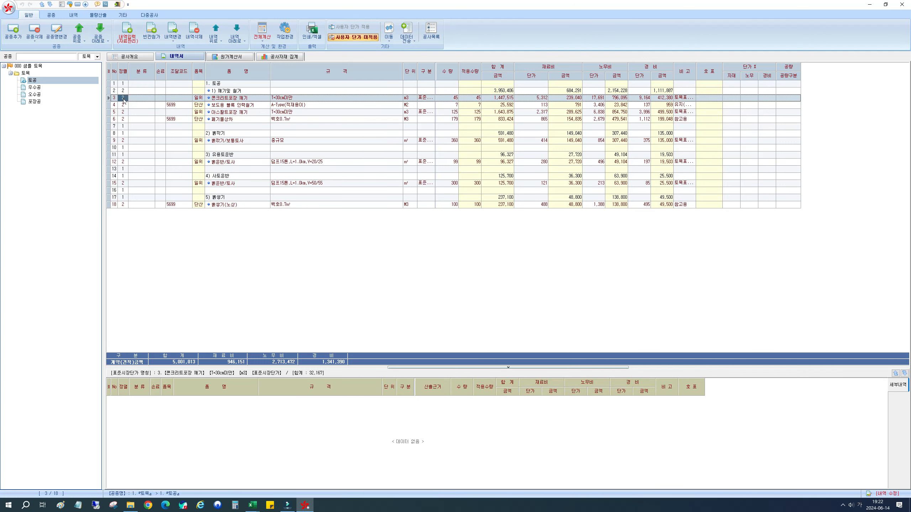
Step: Set the 정렬 level of the four items under heading 1), from 콘크리트포장 깨기 to 폐기물상차, to 3 in one batch
shift+click(123, 119)
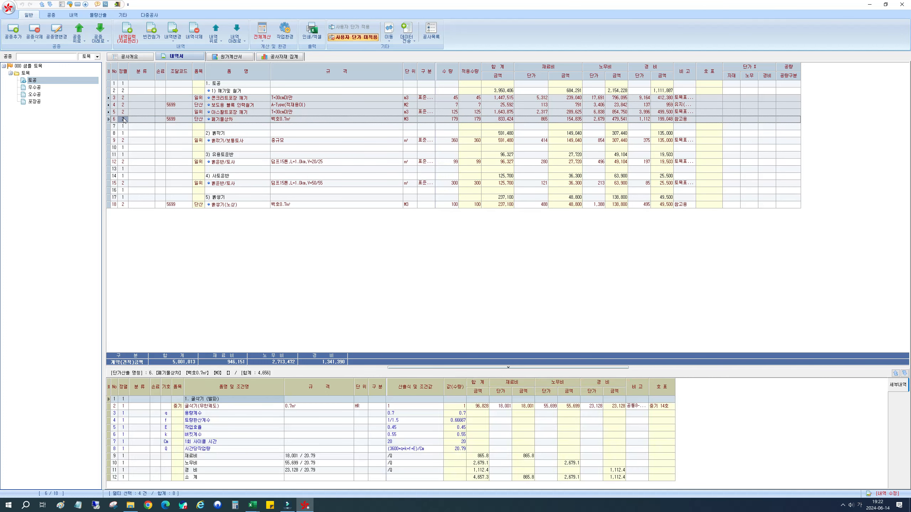
right_click(123, 120)
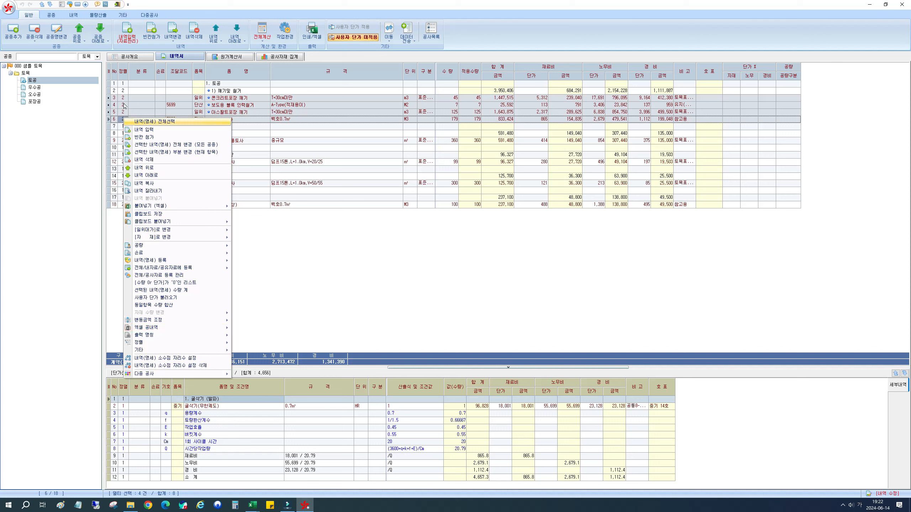
mouse_move(140, 346)
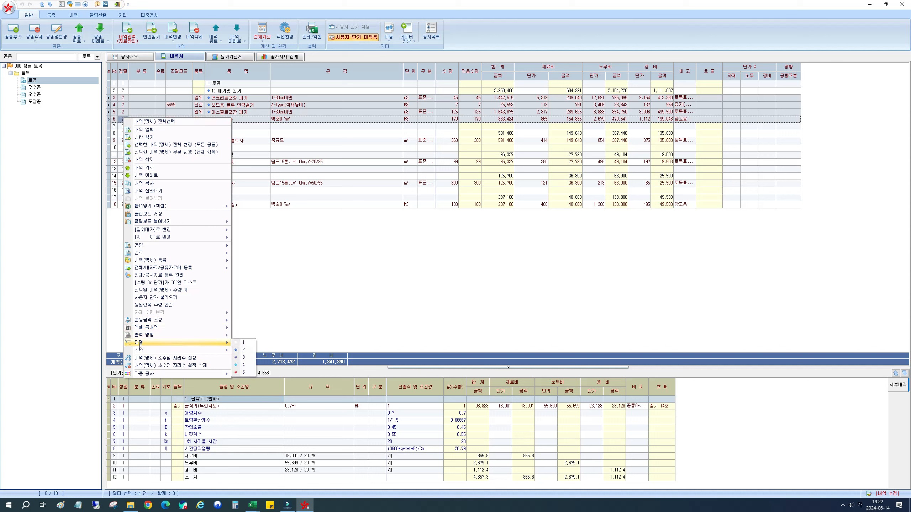
click(243, 358)
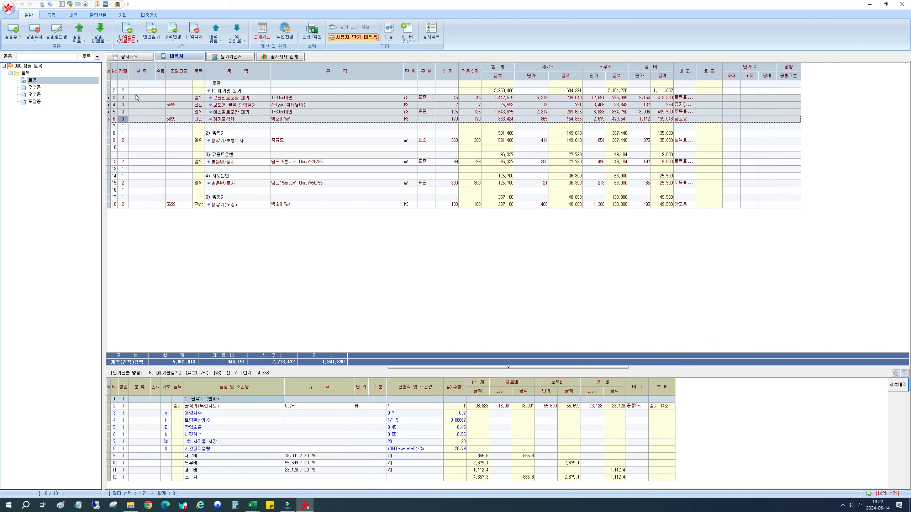
click(123, 99)
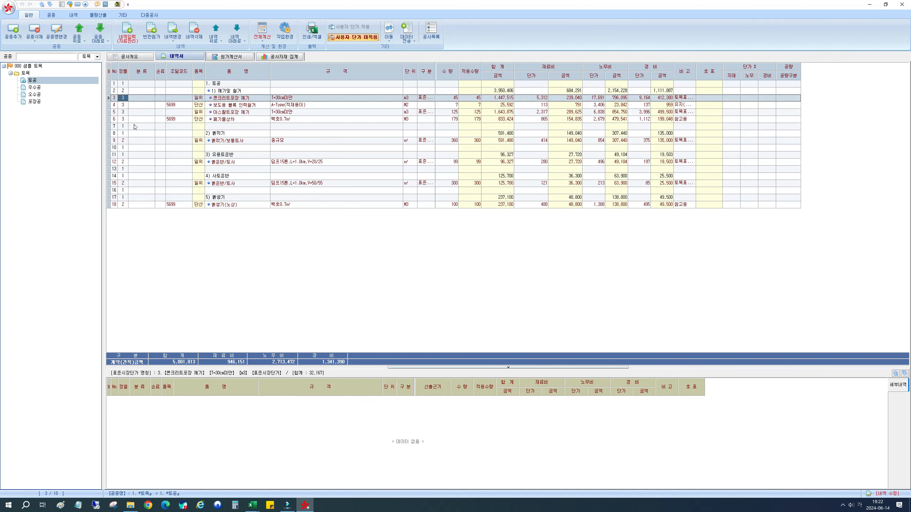
shift+click(123, 119)
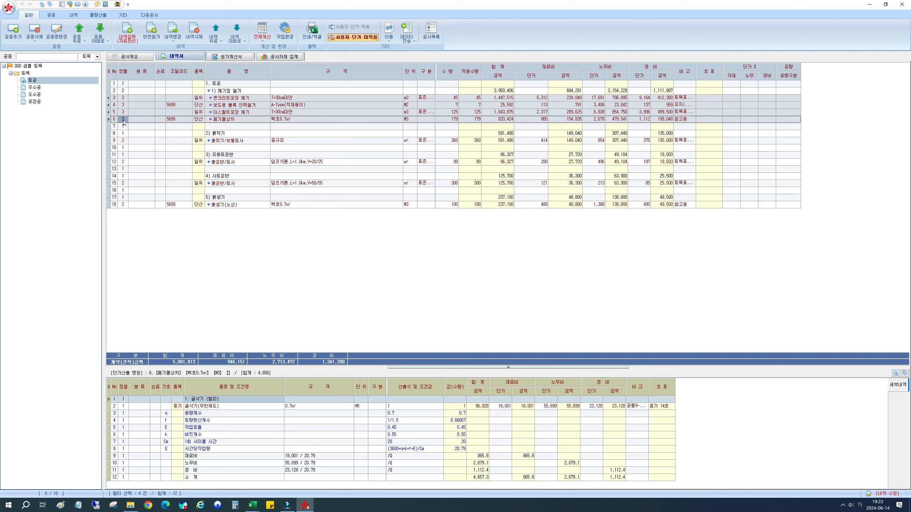
right_click(123, 112)
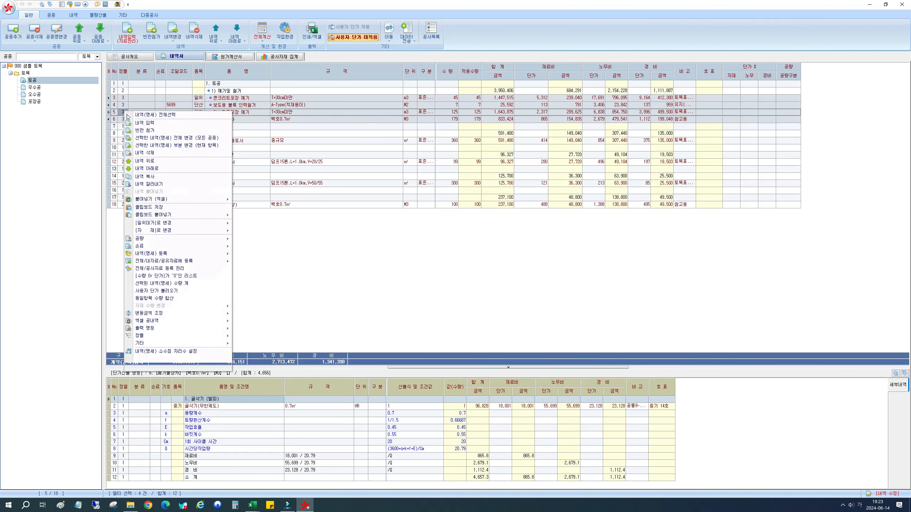
mouse_move(168, 338)
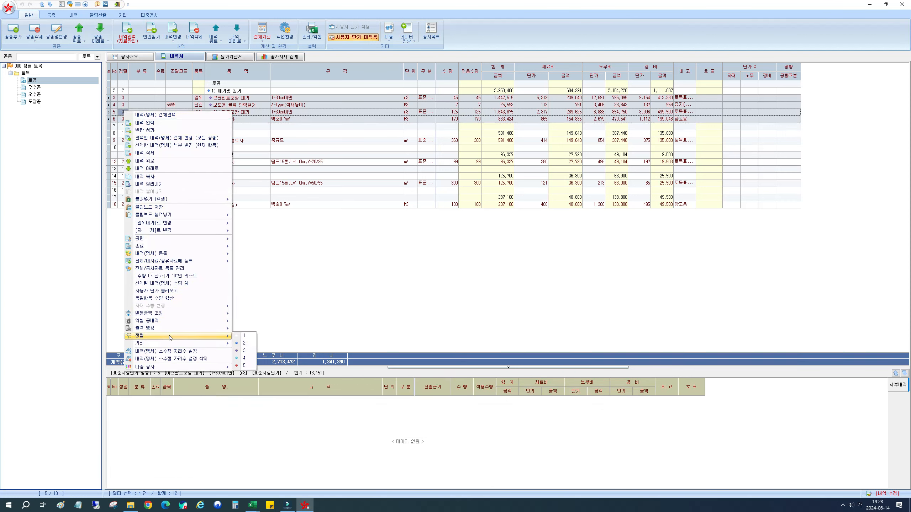
click(248, 352)
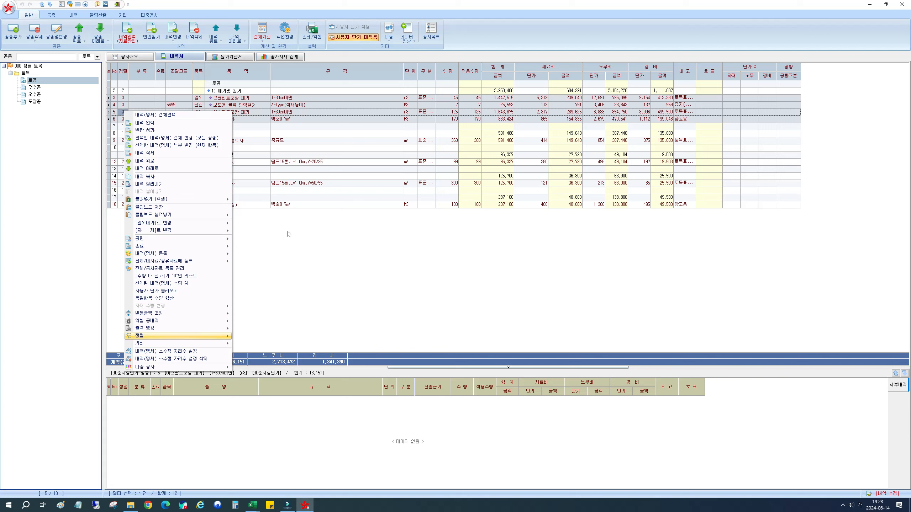
click(126, 128)
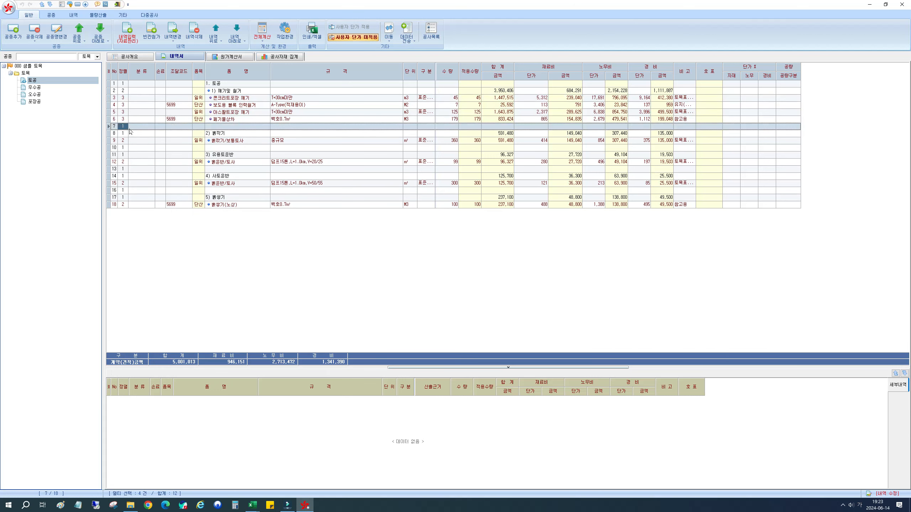
Step: Set the 정렬 level of the 2) 흙깎기 heading to 2 and of its 흙깎기/보통토사 item to 3
click(131, 132)
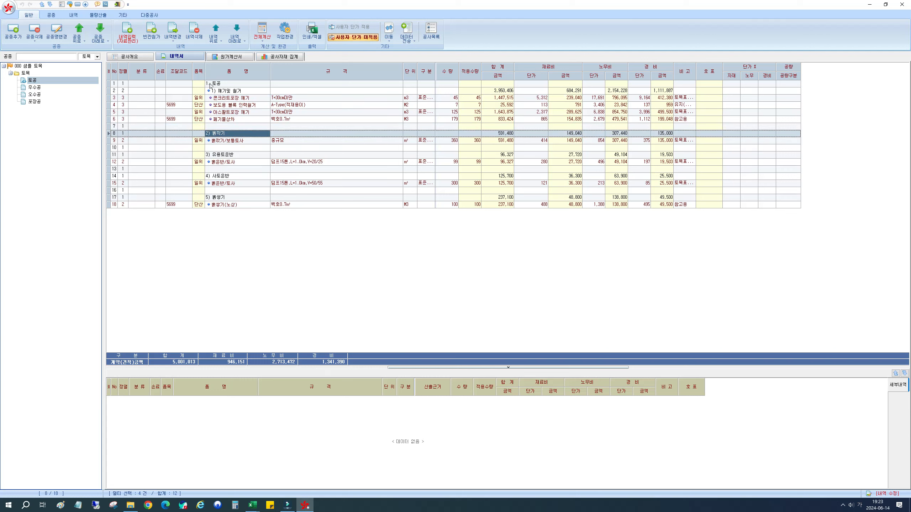
click(124, 134)
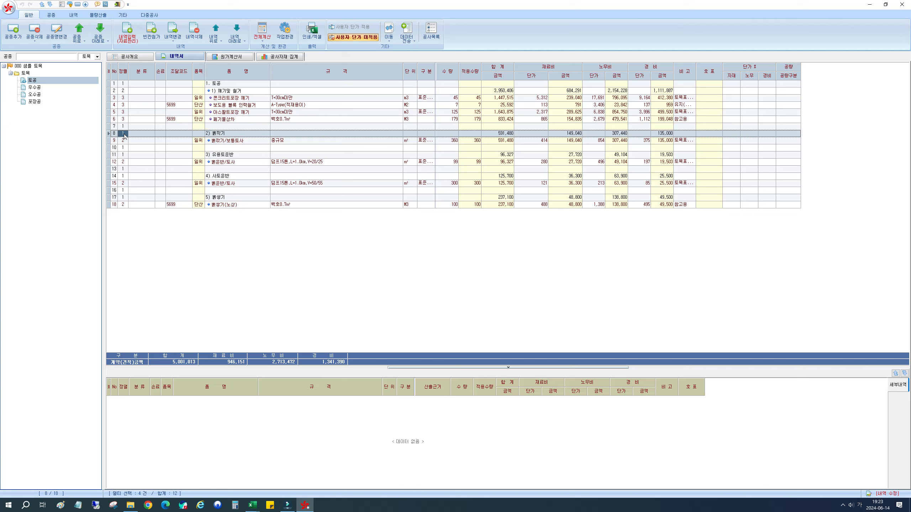
text(2)
click(226, 134)
click(222, 141)
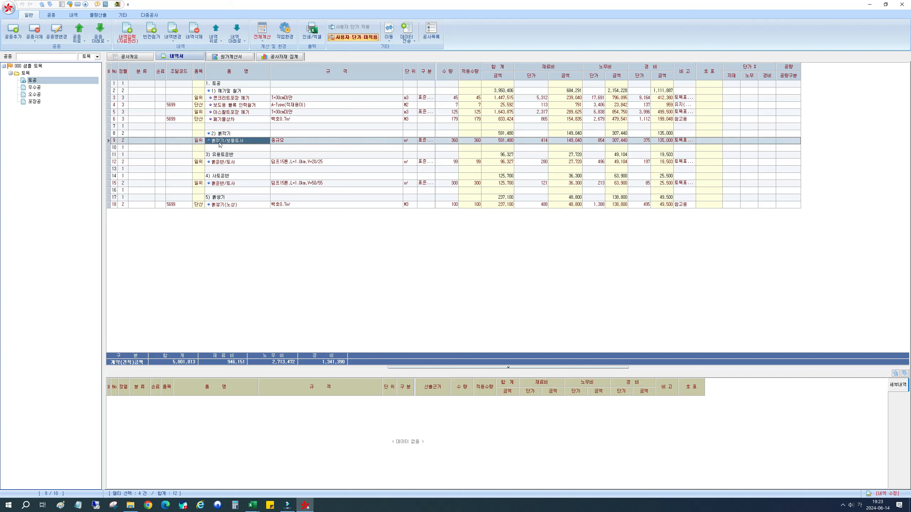
click(122, 140)
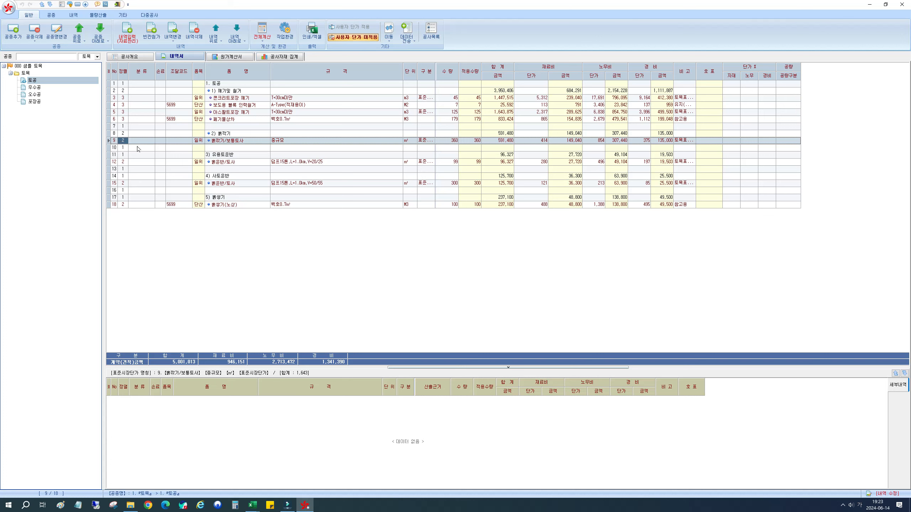
text(3)
key(Return)
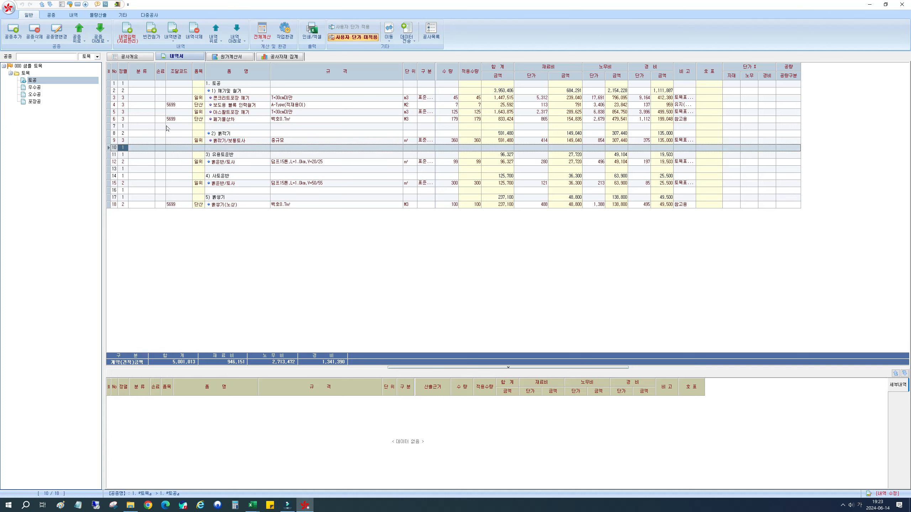
Step: Set the 정렬 level of the 3) 유용토운반 heading to 2 and of its 흙운반/토사 item to 3
key(Down)
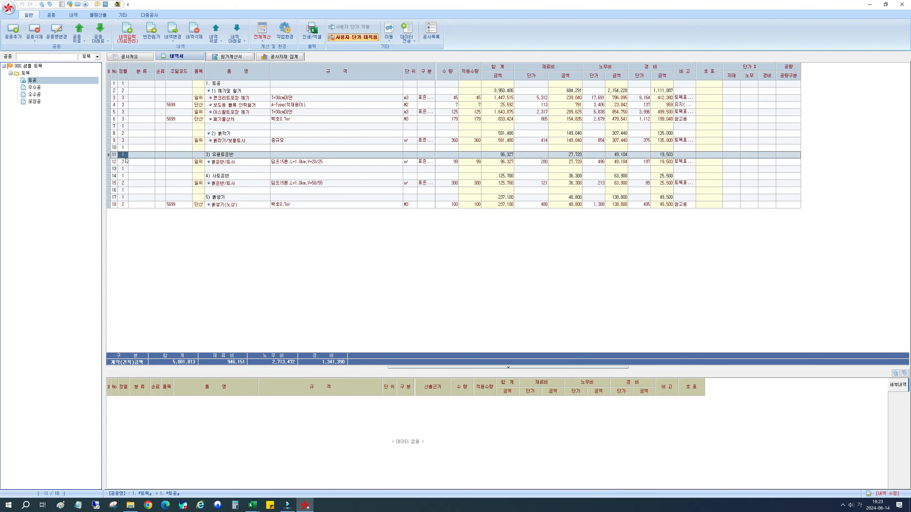
text(2)
key(Return)
text(3)
click(126, 183)
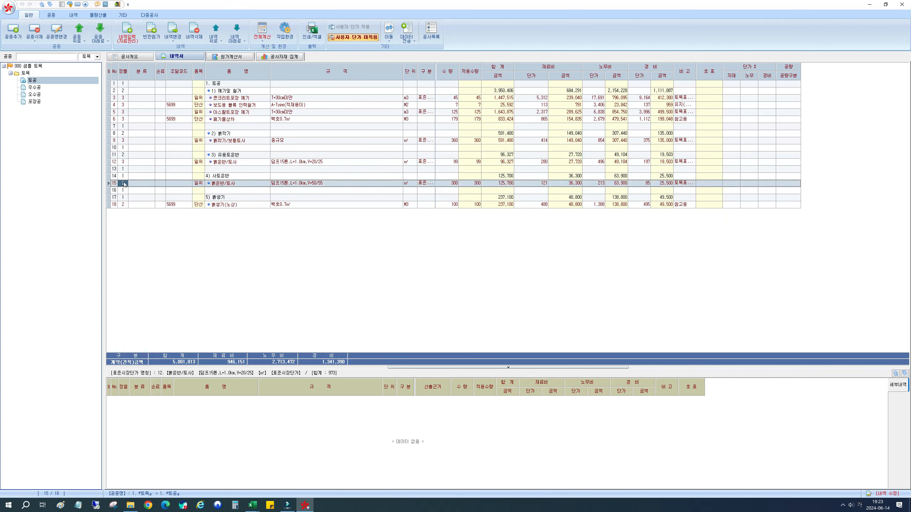
Step: Copy 정렬 level 3 and paste it over all rows from the 흙운반/토사 item under 3) 유용토운반 down to 흙쌓기(노상)
click(124, 176)
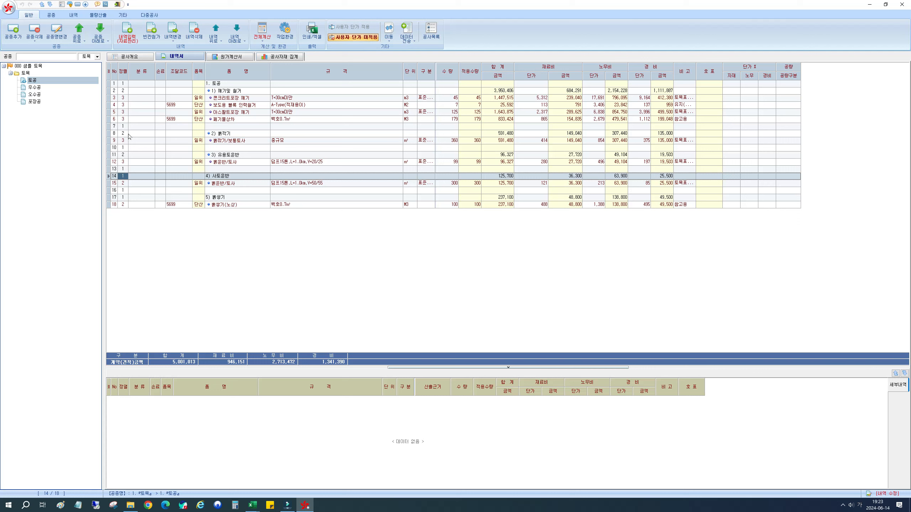
click(124, 119)
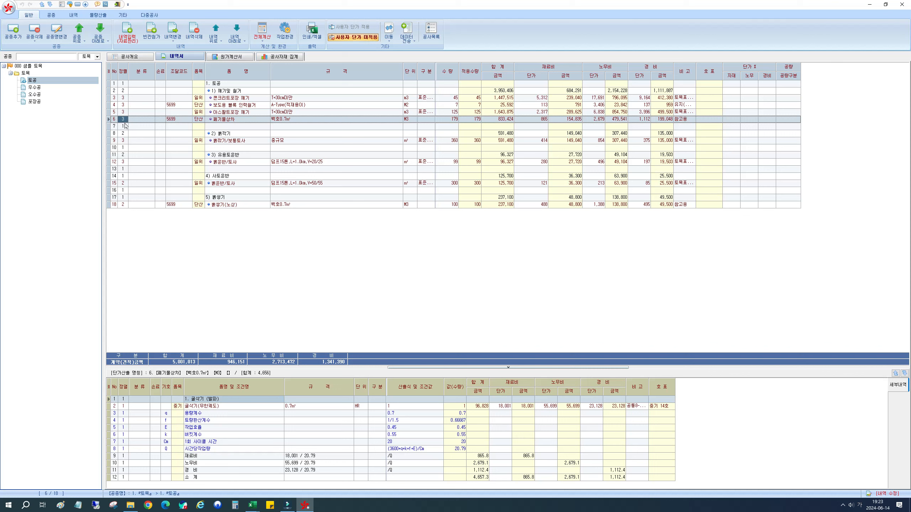
click(122, 121)
click(122, 123)
click(123, 120)
click(123, 126)
click(125, 121)
click(123, 162)
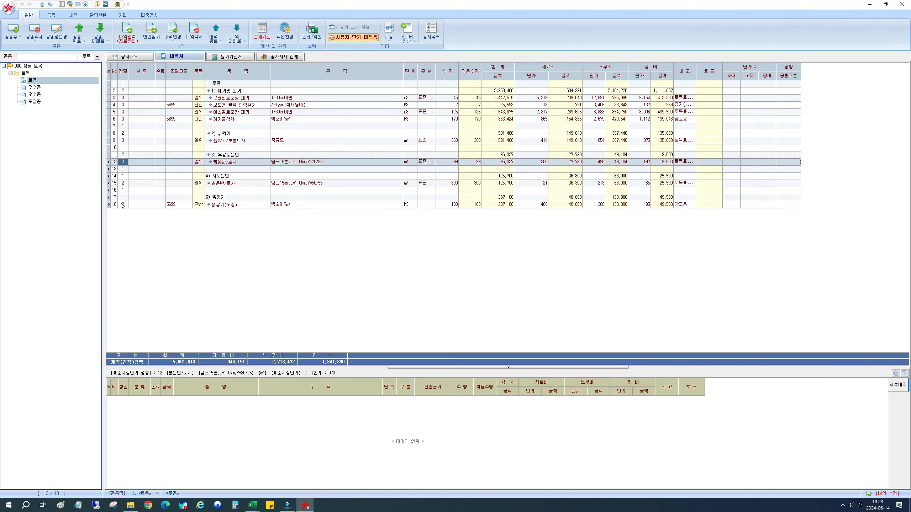
shift+click(122, 205)
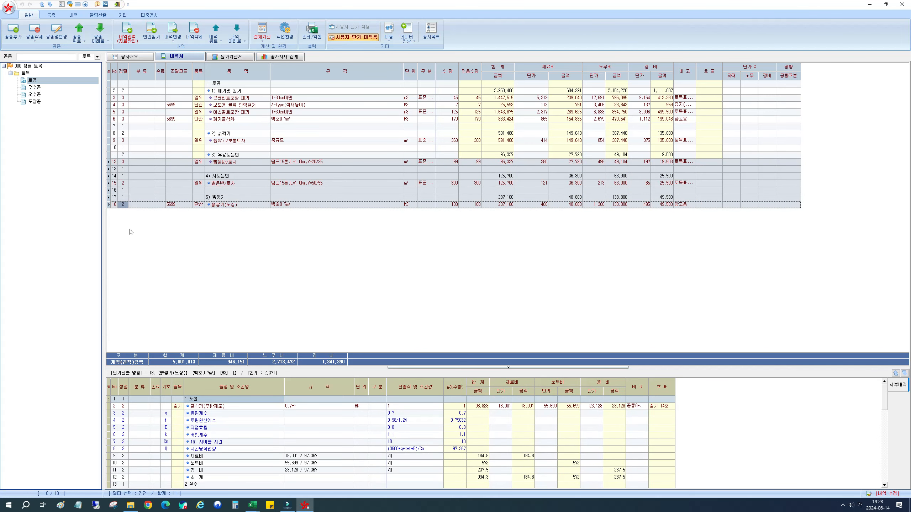
key(ctrl+v)
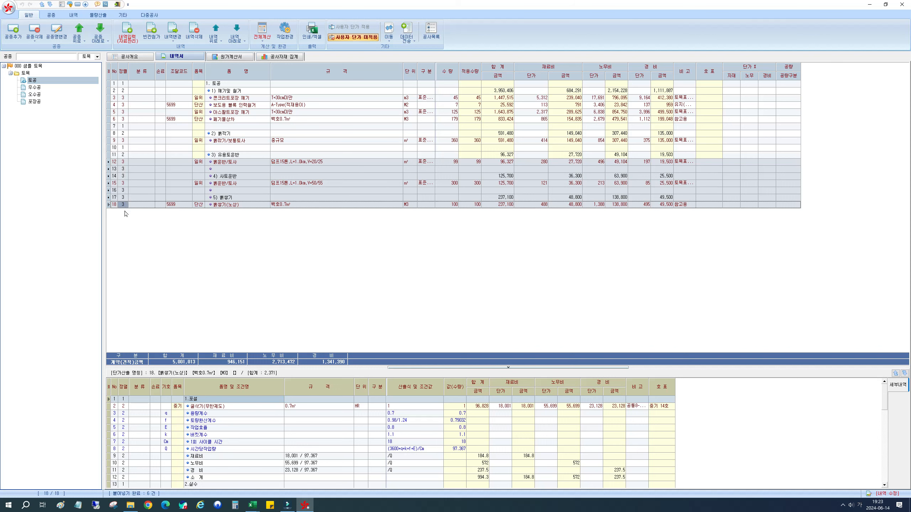
right_click(122, 183)
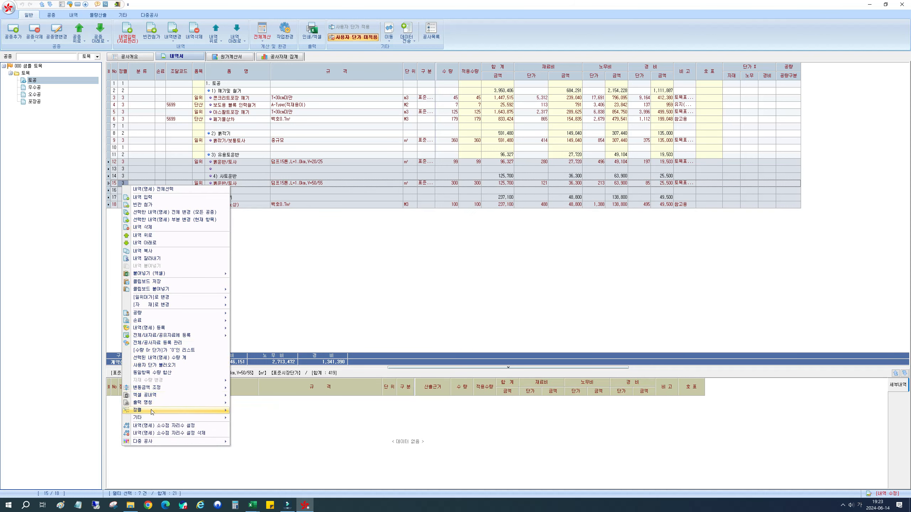
mouse_move(154, 411)
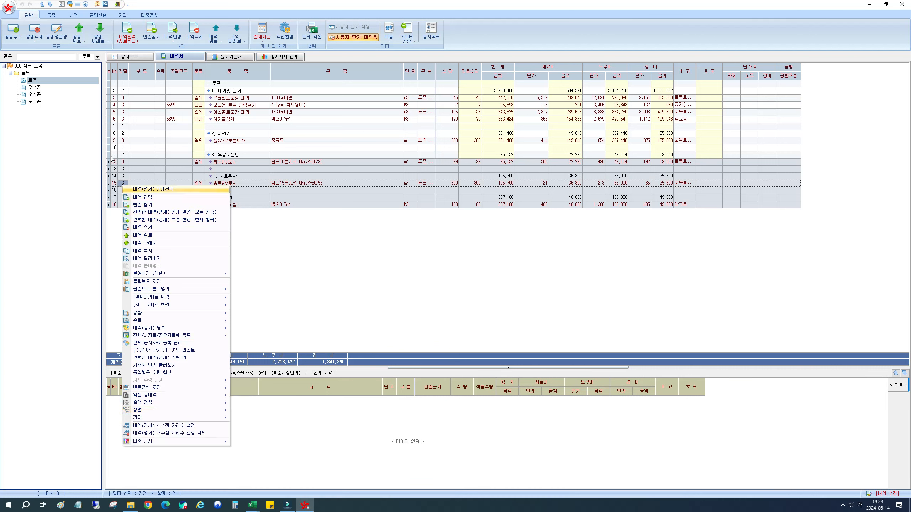
click(122, 156)
click(122, 142)
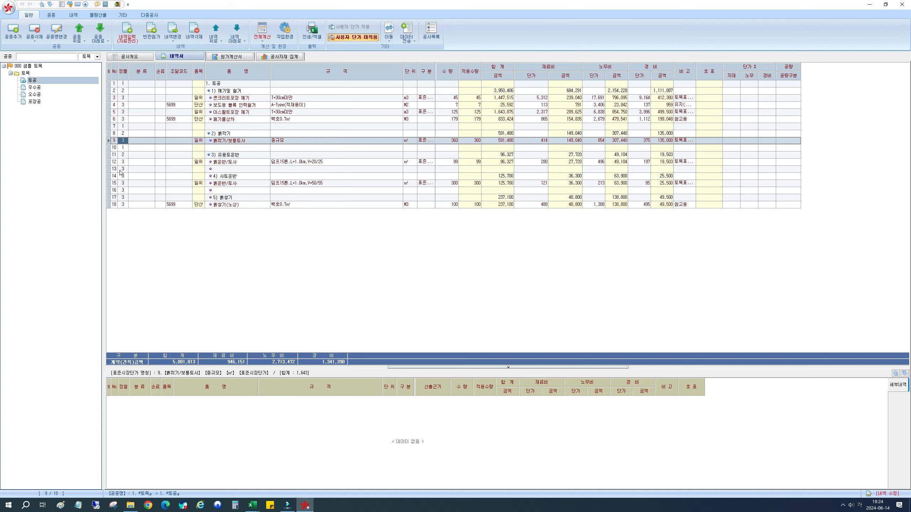
drag(122, 162, 122, 208)
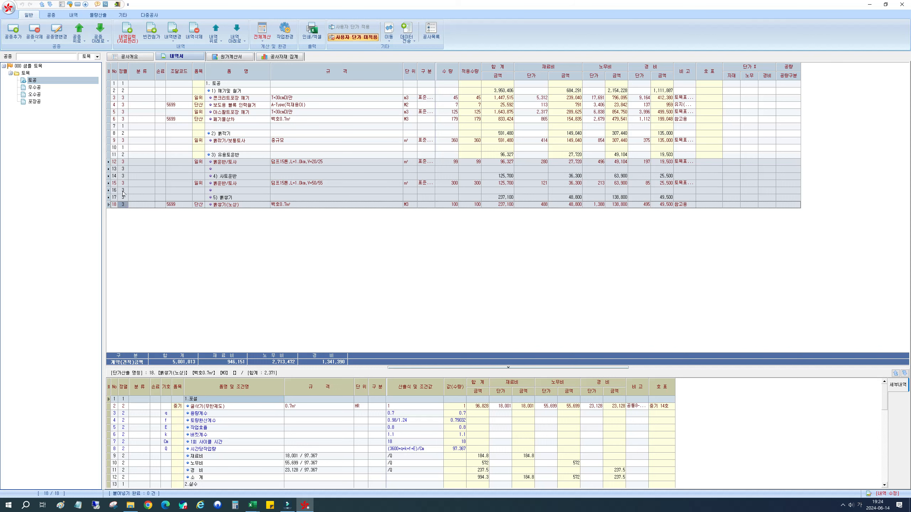
click(124, 170)
click(120, 164)
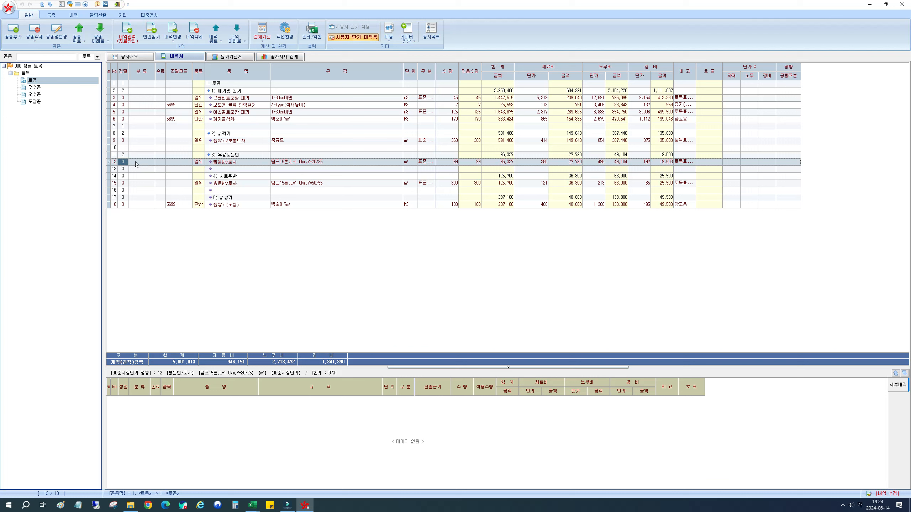
Step: Set the 정렬 level of the blank row above 4) 사토운반 to 1 and of the 4) 사토운반 heading to 2
click(124, 170)
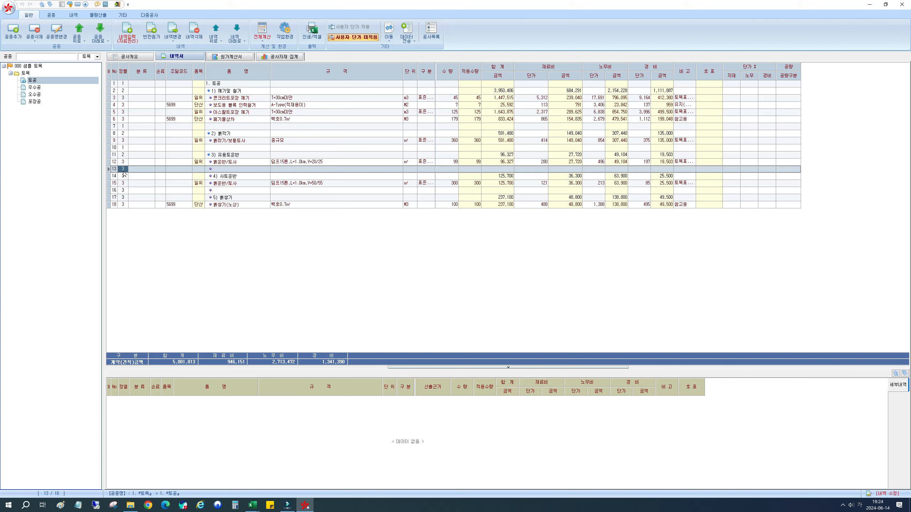
text(2)
click(124, 174)
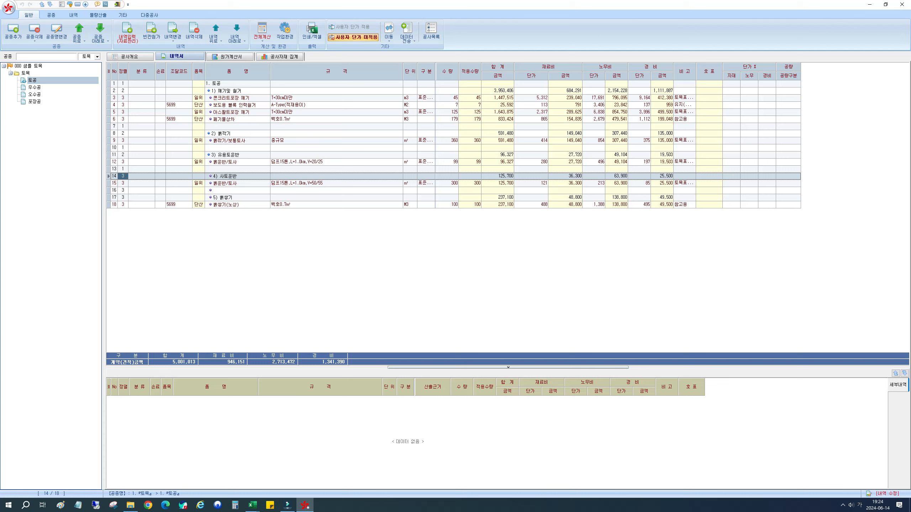
text(2)
key(Down)
key(Down)
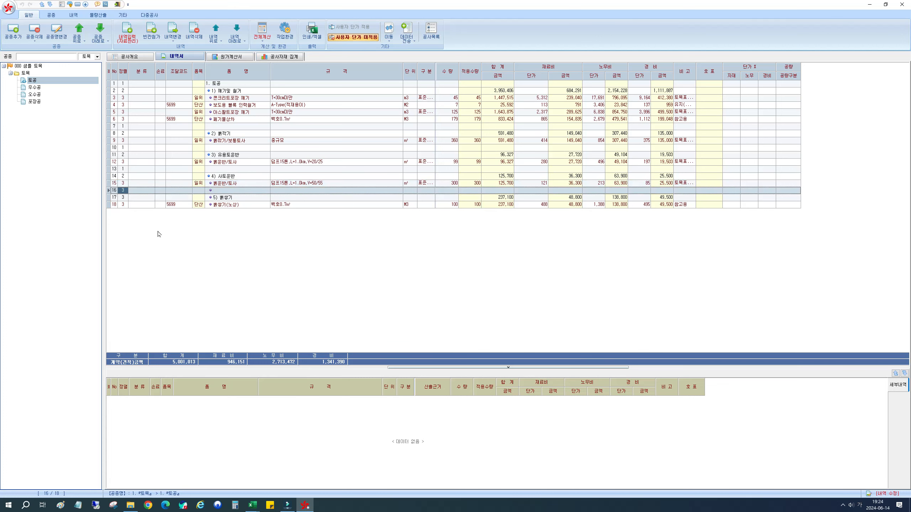
Step: Set the 정렬 level of the blank row above 5) 흙쌓기 to 1 and of the 5) 흙쌓기 heading to 2
text(1)
key(Down)
text(2)
key(Down)
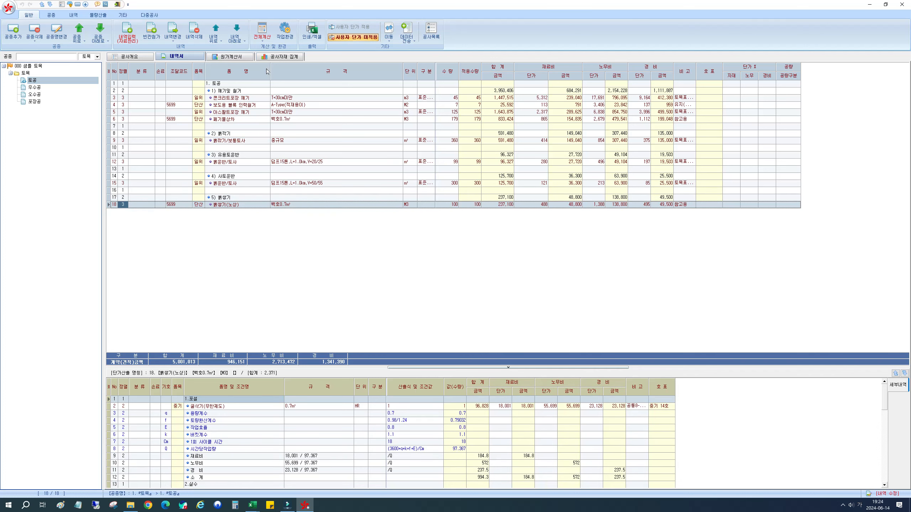
Step: Recalculate the whole estimate and check the amounts on the blank row above 5) 흙쌓기
click(262, 32)
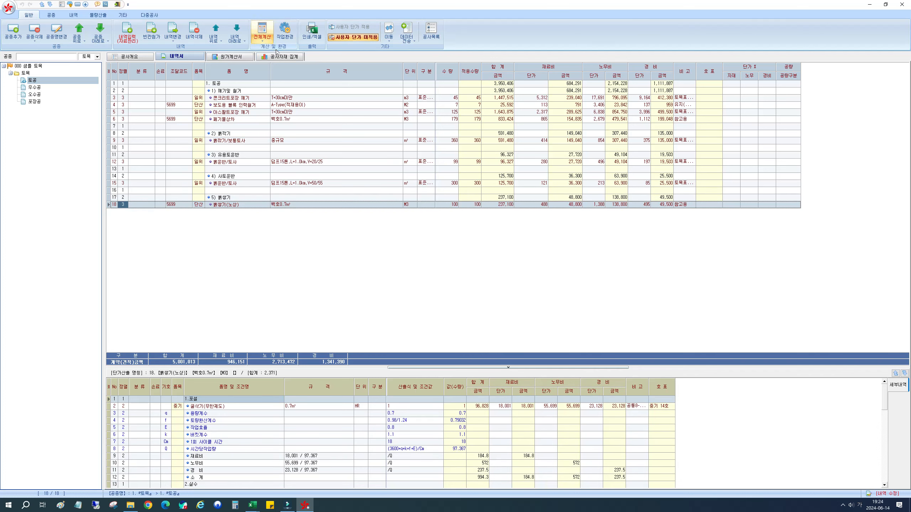
click(502, 203)
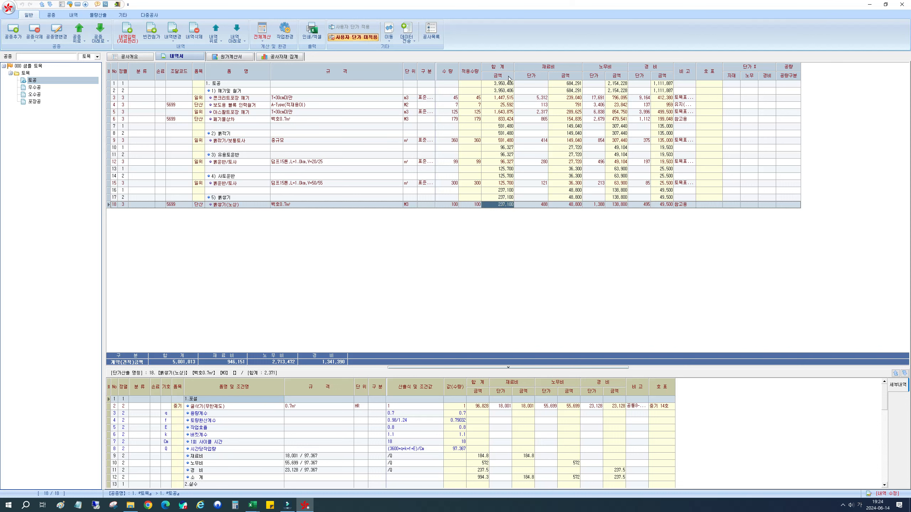
click(124, 198)
click(126, 191)
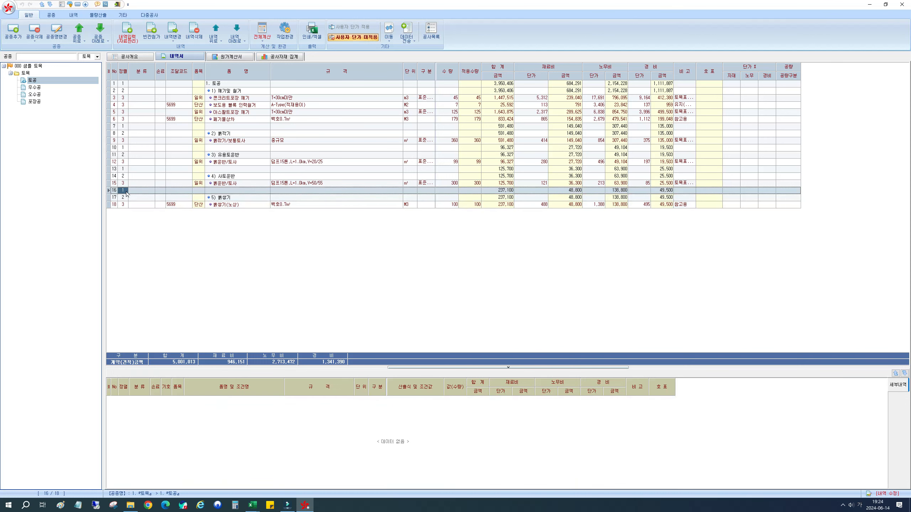
click(514, 191)
click(574, 190)
Step: Set the 정렬 level of all four blank separator rows, above headings 5), 4), 3) and 2), to 2
text(2)
key(Return)
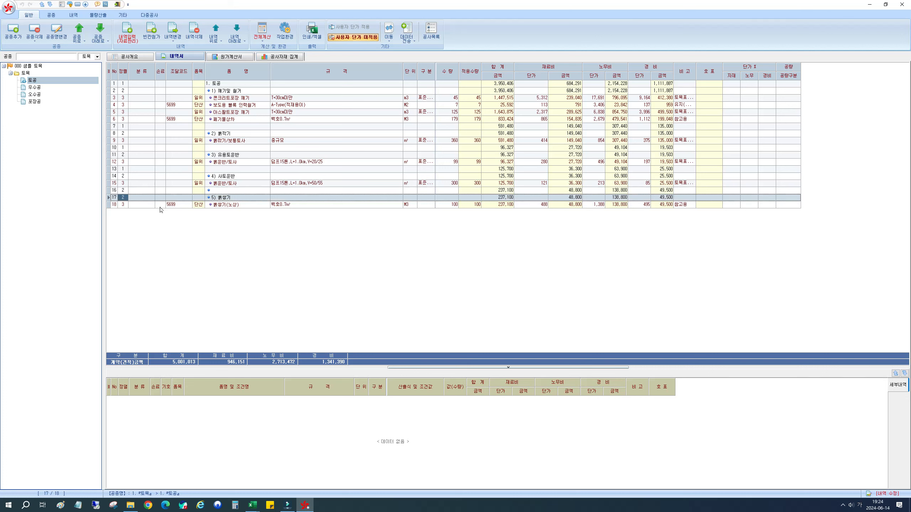
click(122, 169)
text(2)
click(121, 147)
text(2)
click(123, 126)
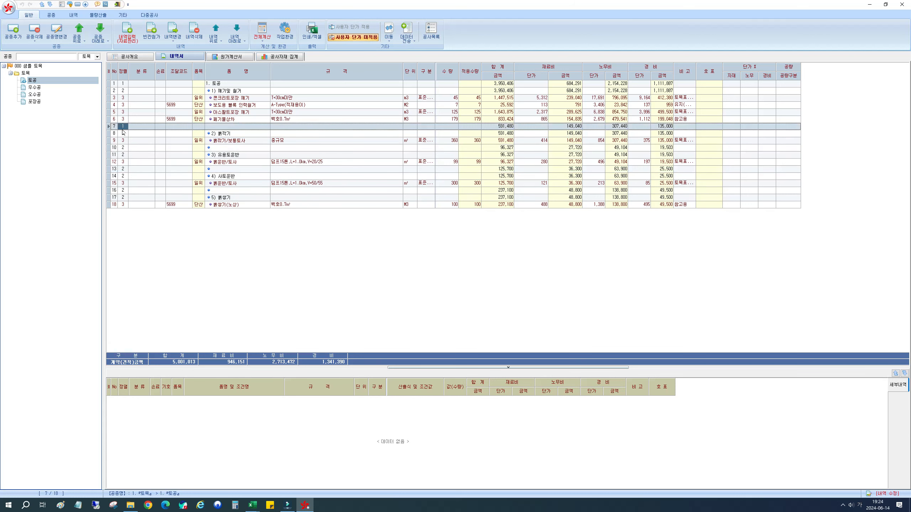
text(2)
Step: Recalculate the whole estimate again and check the amounts on the blank rows and the 5) 흙쌓기 heading
click(240, 135)
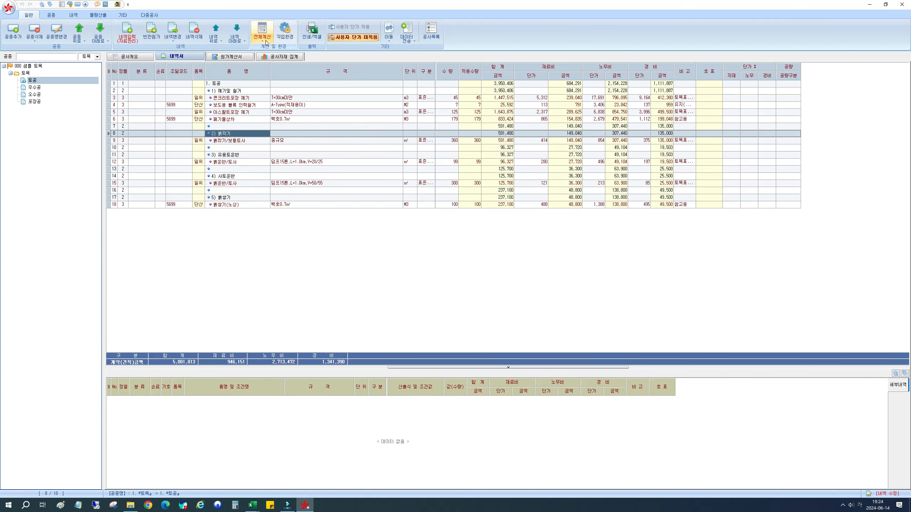
click(262, 30)
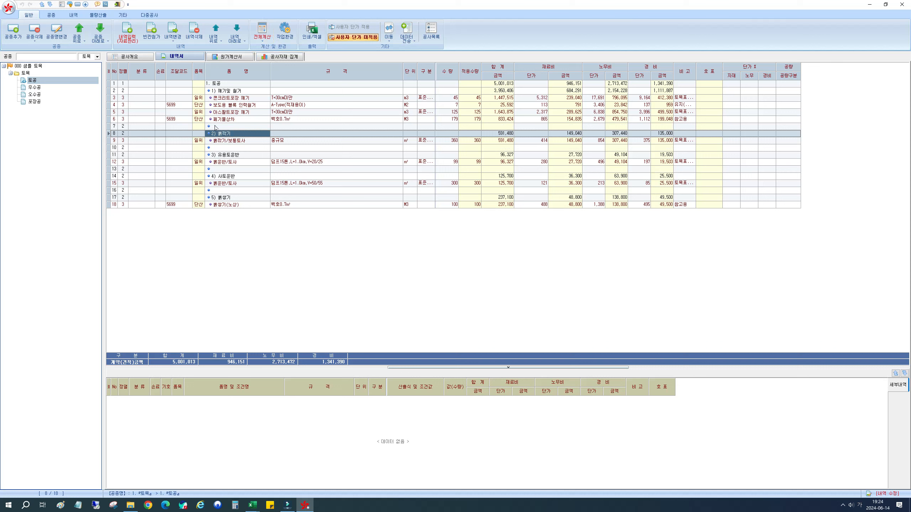
click(233, 126)
click(593, 127)
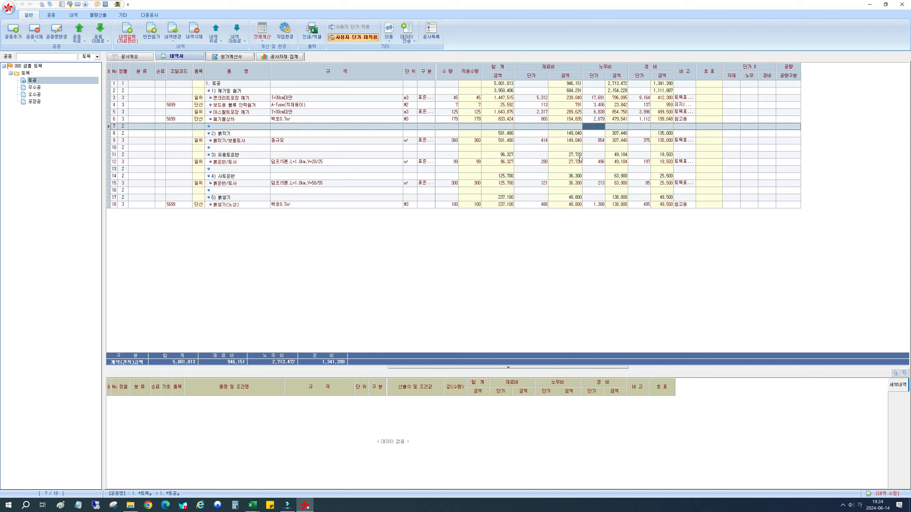
click(572, 198)
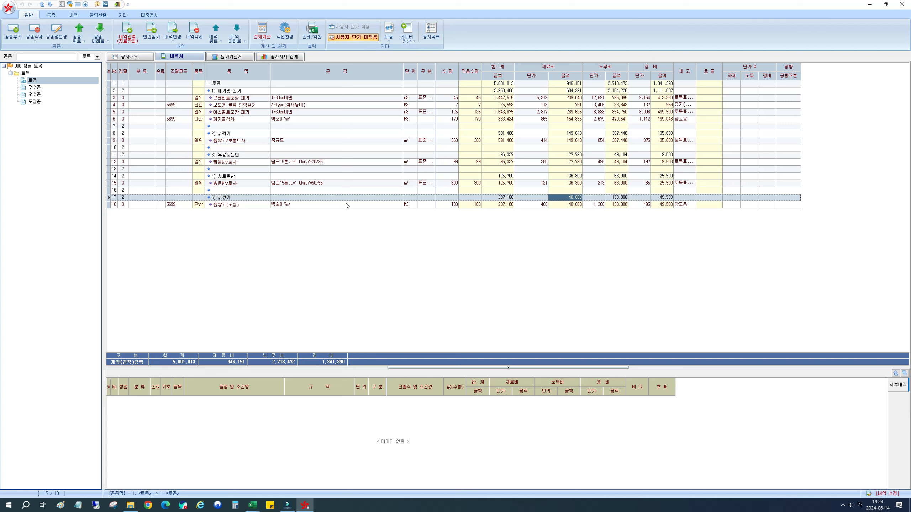
Step: Delete the blank row above the 5) 흙쌓기 heading
click(212, 190)
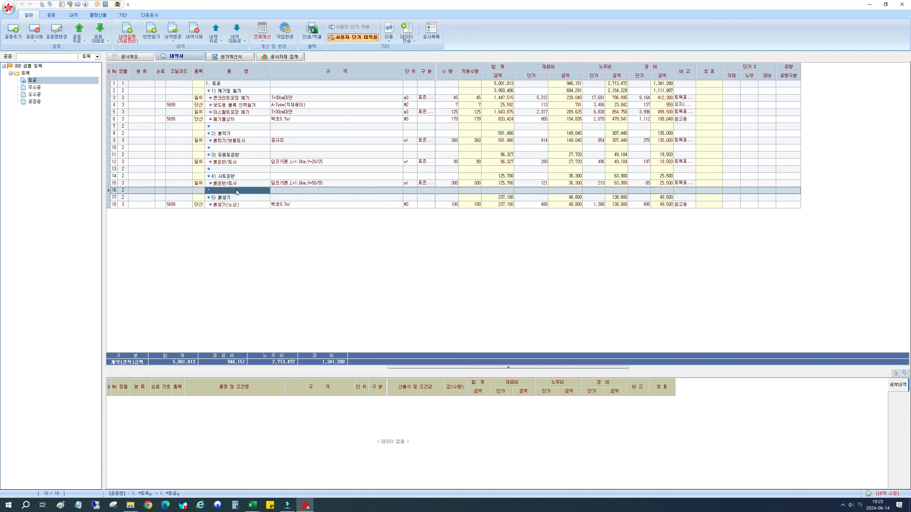
click(125, 191)
click(222, 192)
click(147, 190)
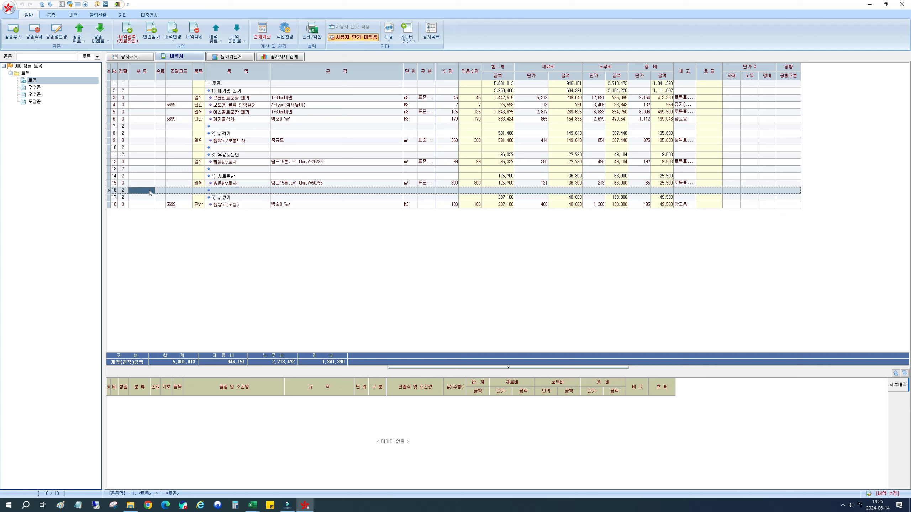
click(194, 32)
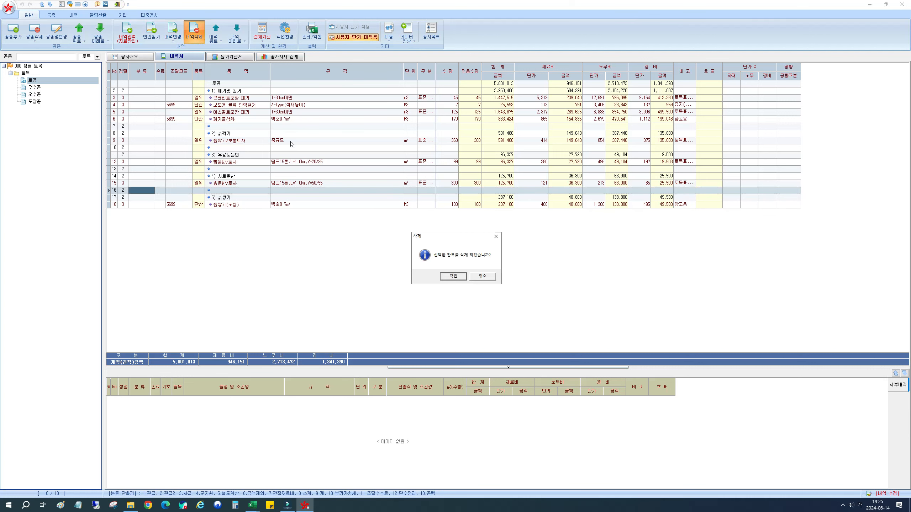
click(453, 276)
Step: Delete the three remaining blank rows above headings 2), 3) and 4) together
click(220, 169)
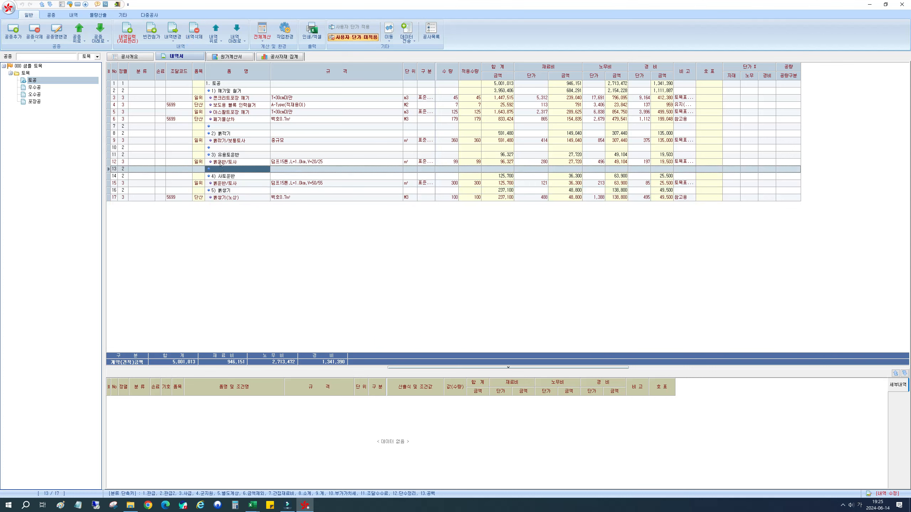
ctrl+click(218, 148)
ctrl+click(219, 126)
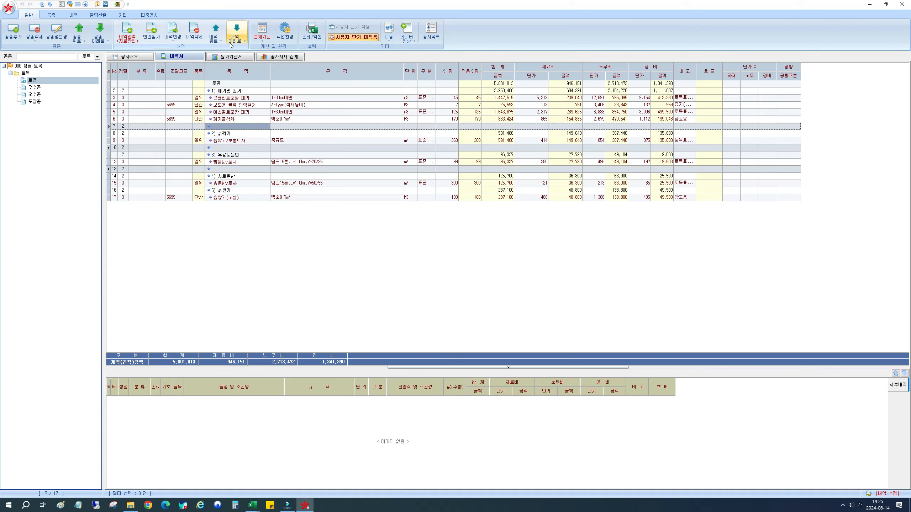
click(189, 26)
click(451, 280)
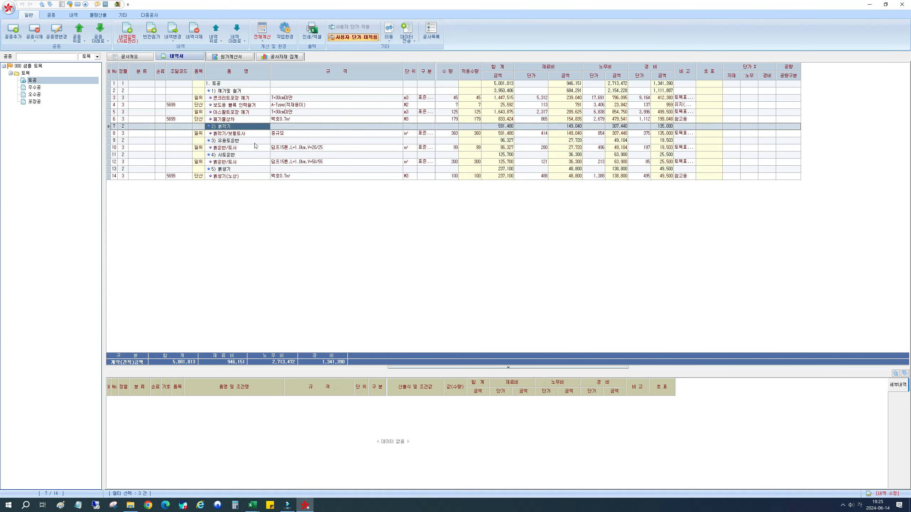
Step: Check the subtotals of headings 5) 흙쌓기 and 1) against the level 3 items listed under them
click(232, 176)
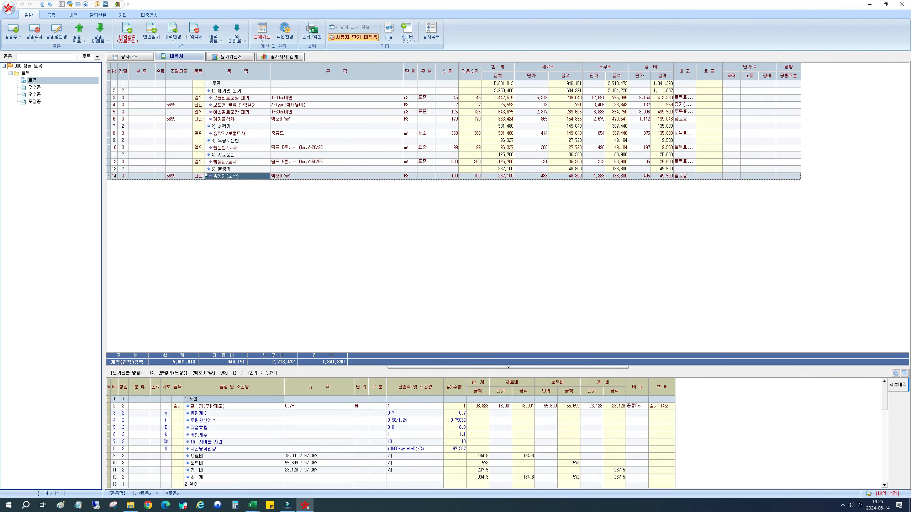
click(282, 177)
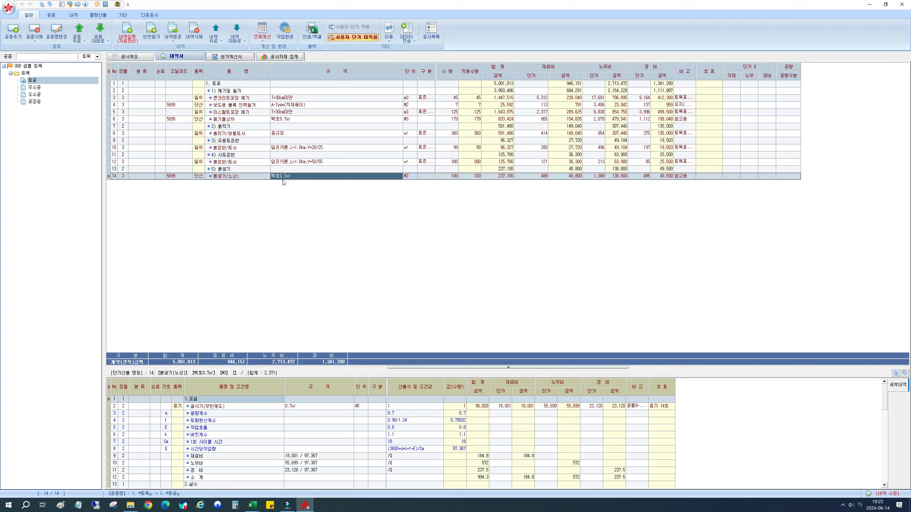
click(236, 170)
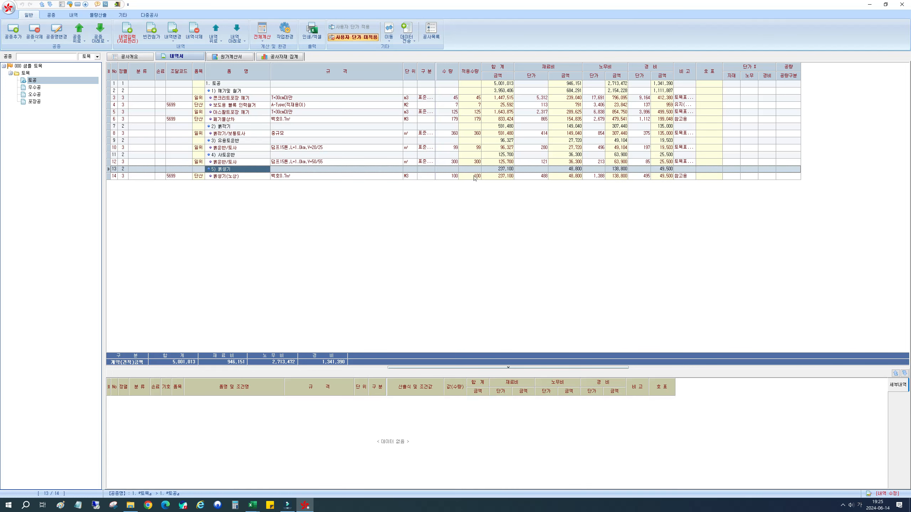
click(499, 170)
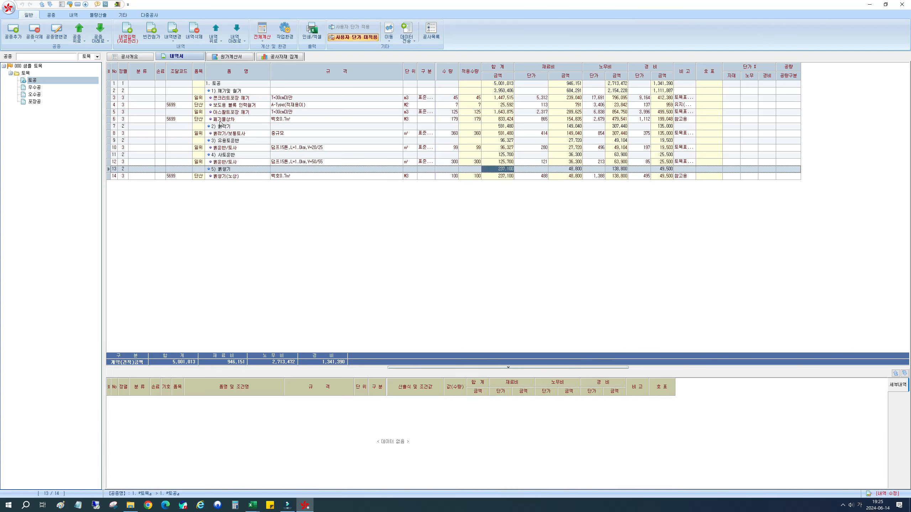
click(124, 119)
click(124, 112)
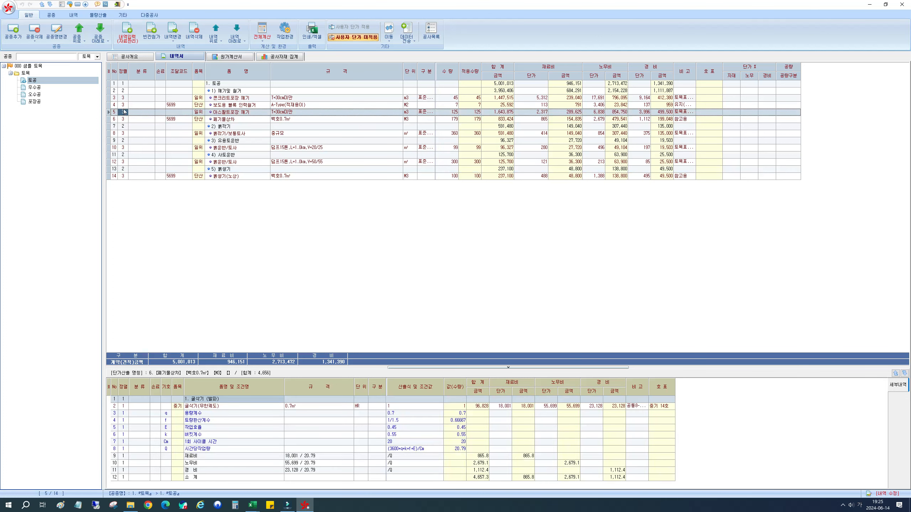
click(125, 105)
click(124, 97)
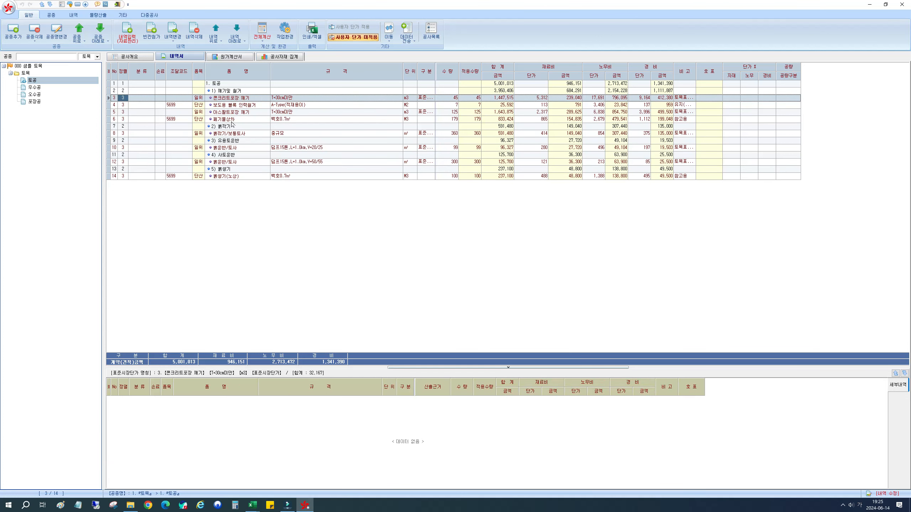
click(250, 91)
click(500, 93)
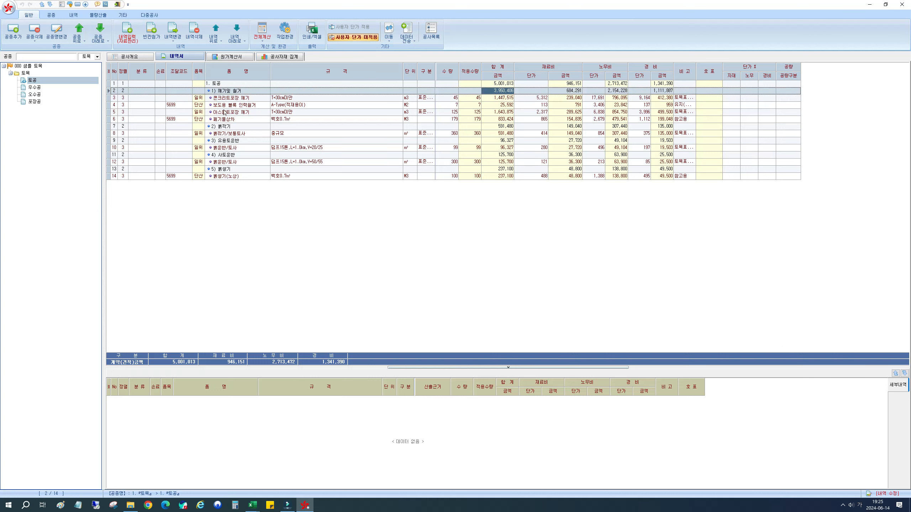
Step: Review the level 2 headings 1) to 5) against the total amount of the 1. 토공 heading
click(218, 85)
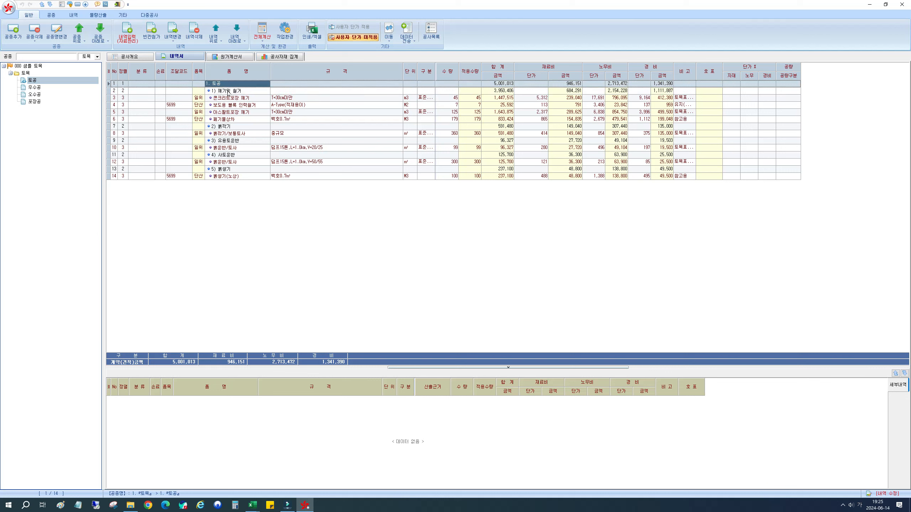
click(227, 92)
click(220, 126)
click(217, 140)
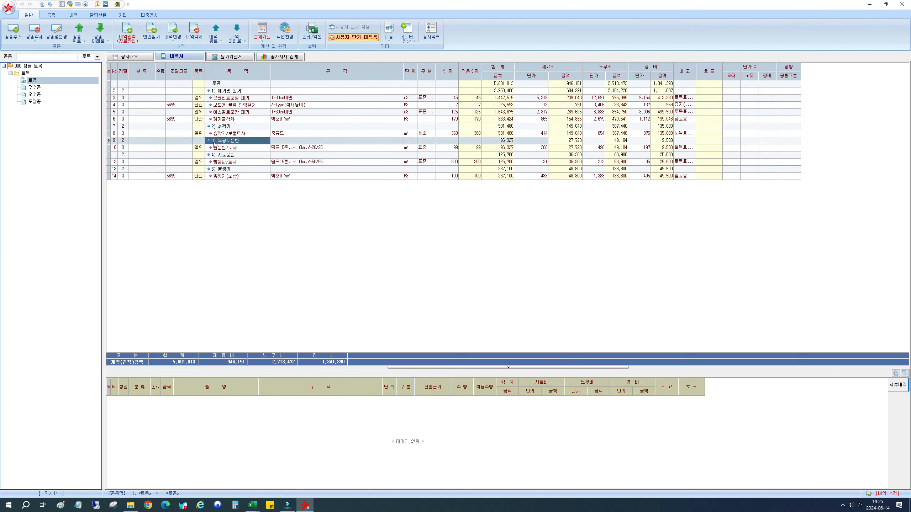
click(215, 155)
click(215, 169)
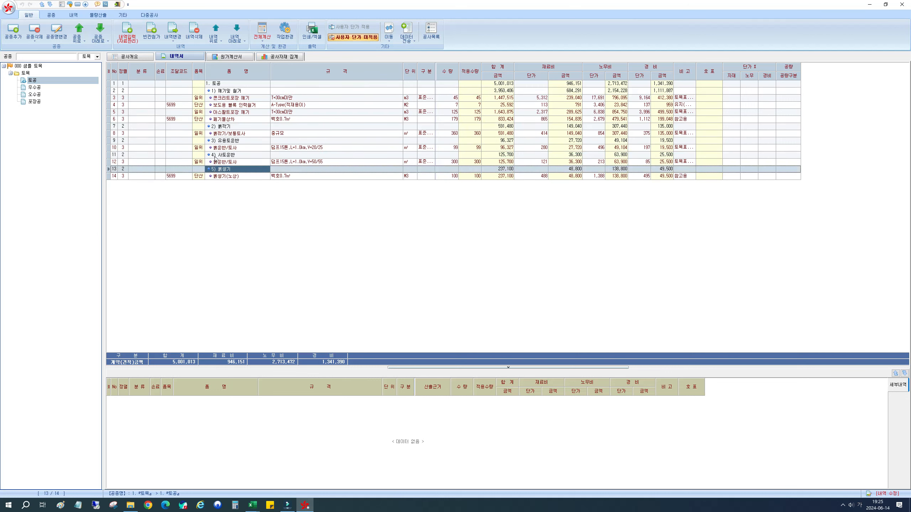
click(215, 155)
click(216, 140)
click(220, 127)
click(239, 90)
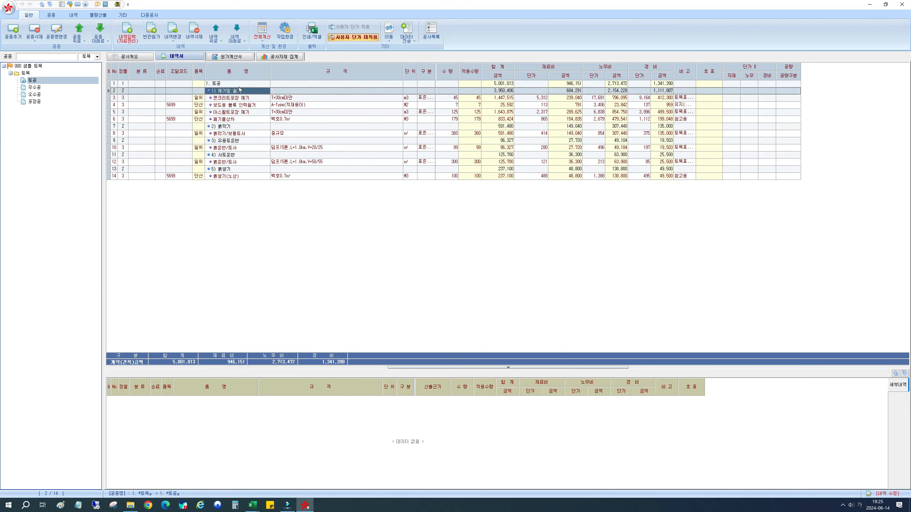
click(240, 86)
click(497, 84)
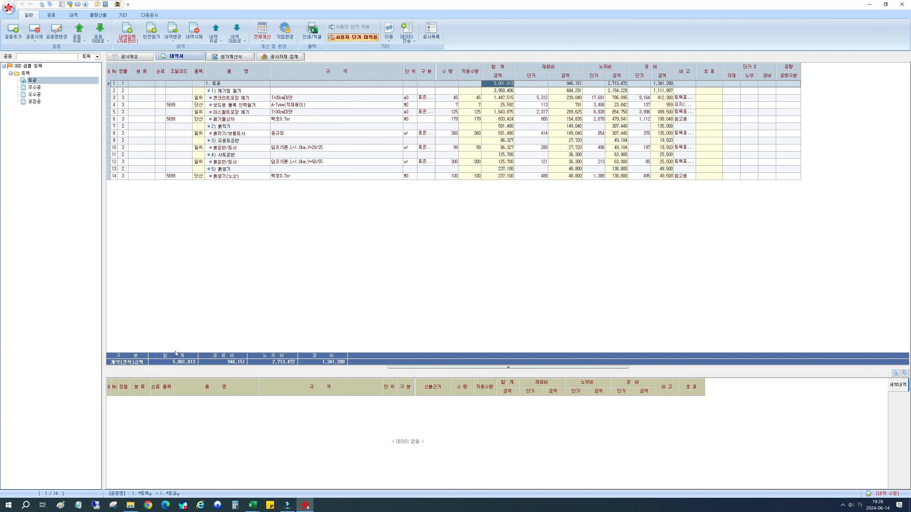
Step: Open the 내역서 of the 우수공 work type under 토목
click(227, 176)
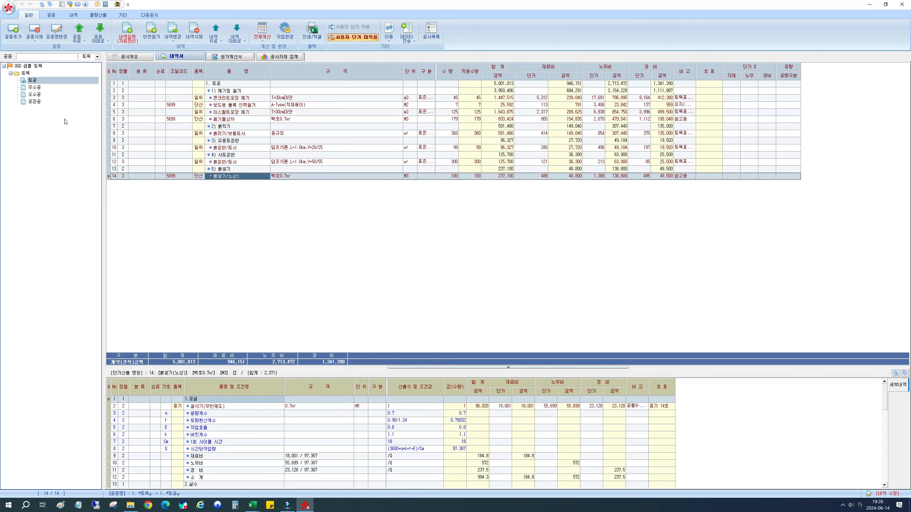
click(32, 82)
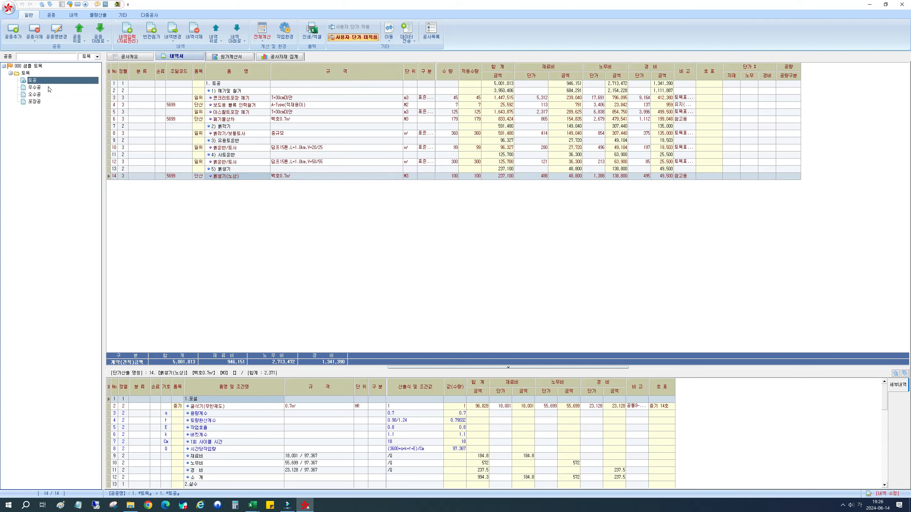
key(alt+Tab)
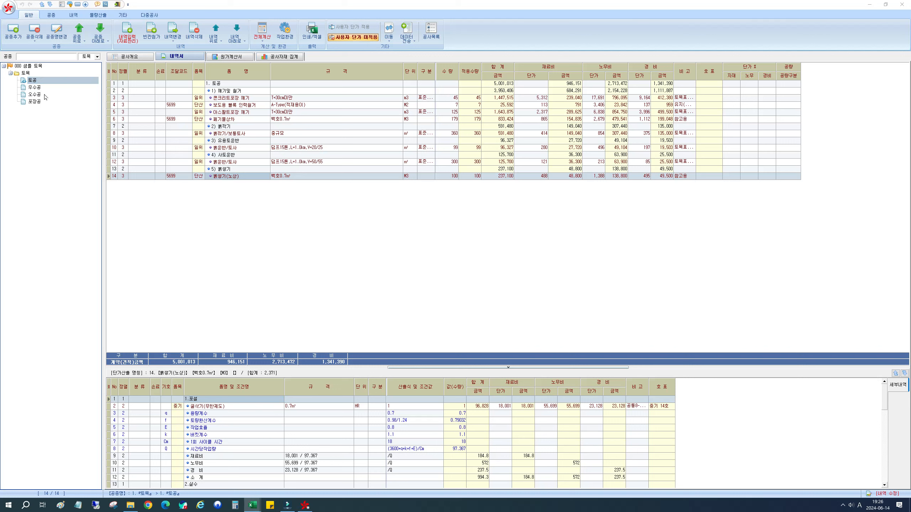
click(35, 88)
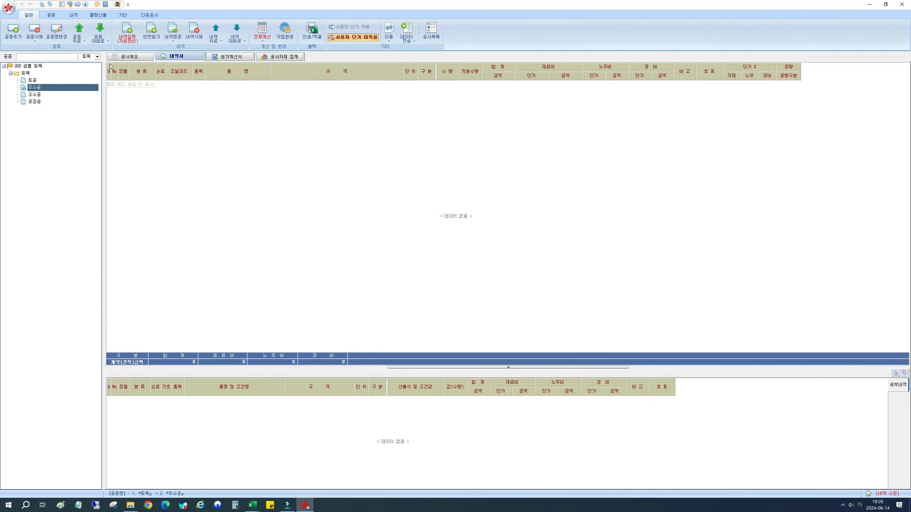
Step: Leave the 우수공 item entry window and open the 내역서 of the 토공 work type
click(124, 31)
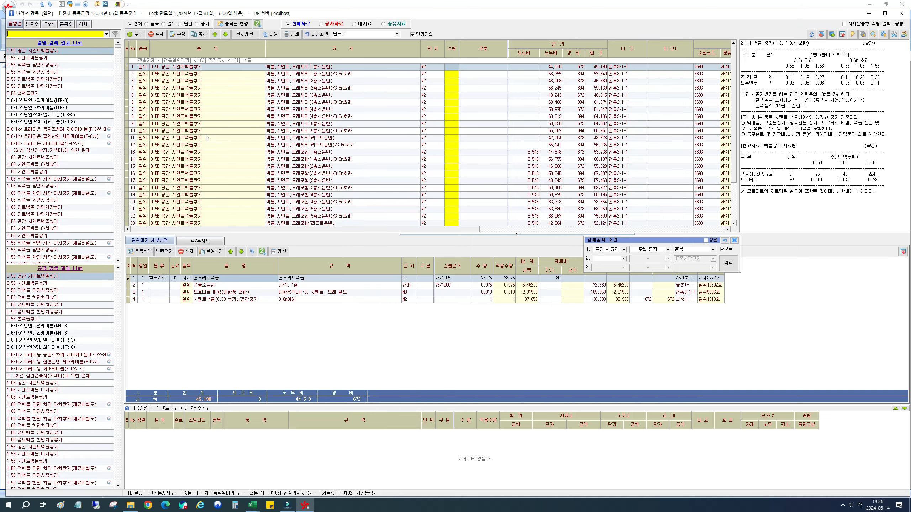
key(Escape)
click(34, 80)
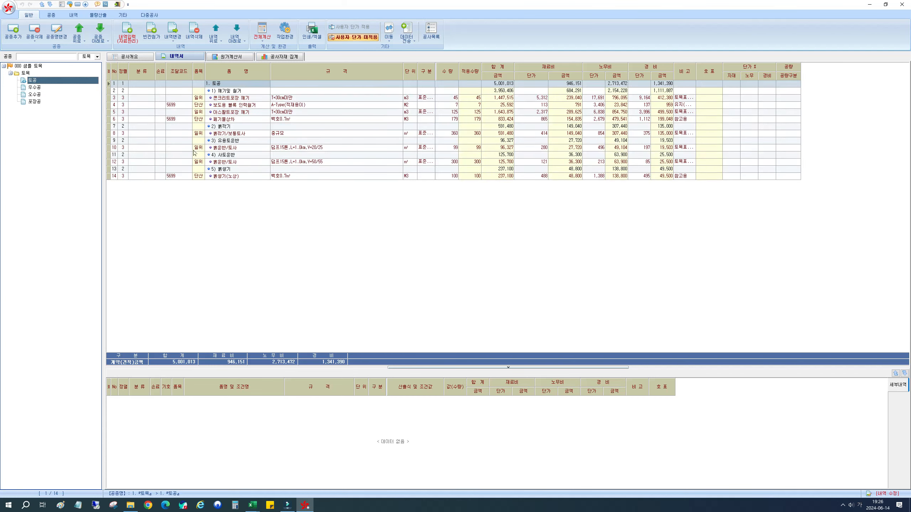
click(229, 94)
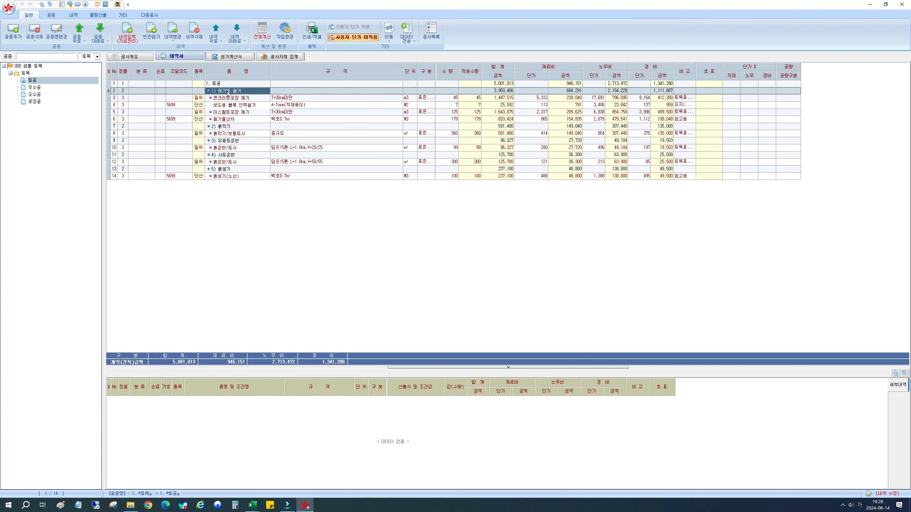
ctrl+click(222, 126)
click(224, 140)
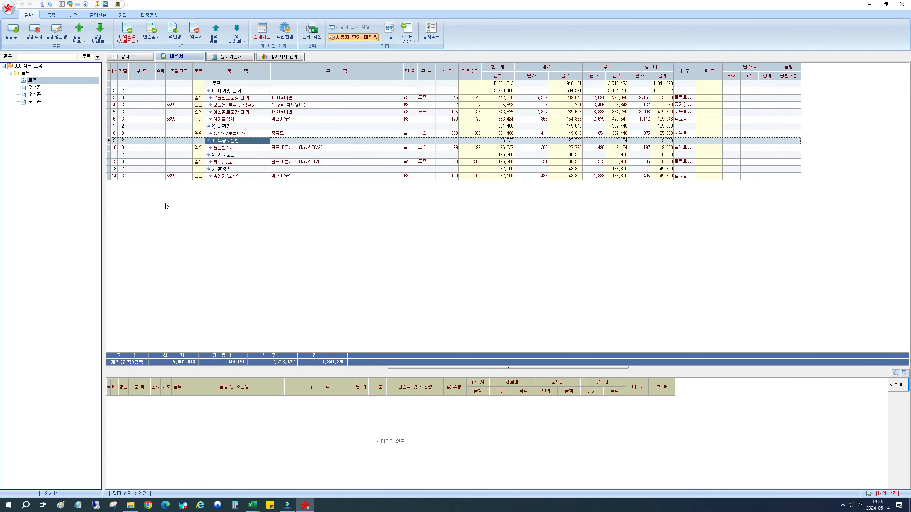
click(228, 90)
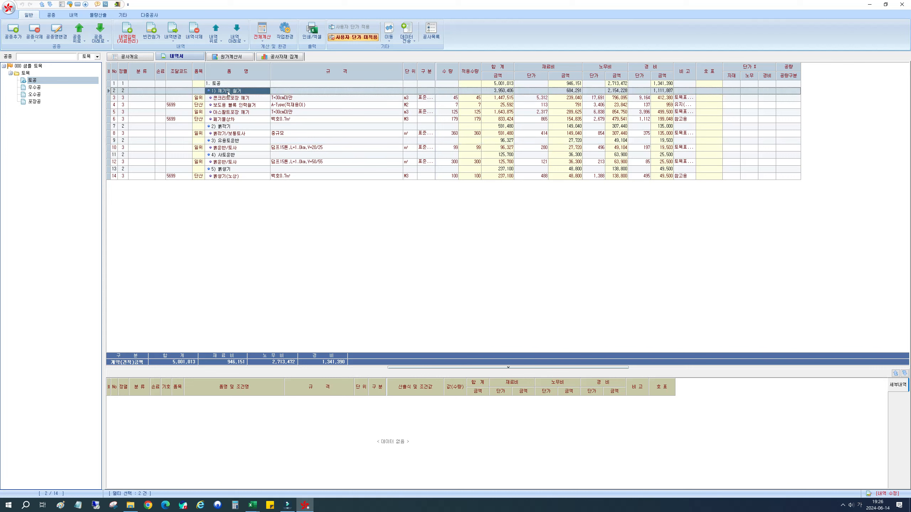
click(131, 30)
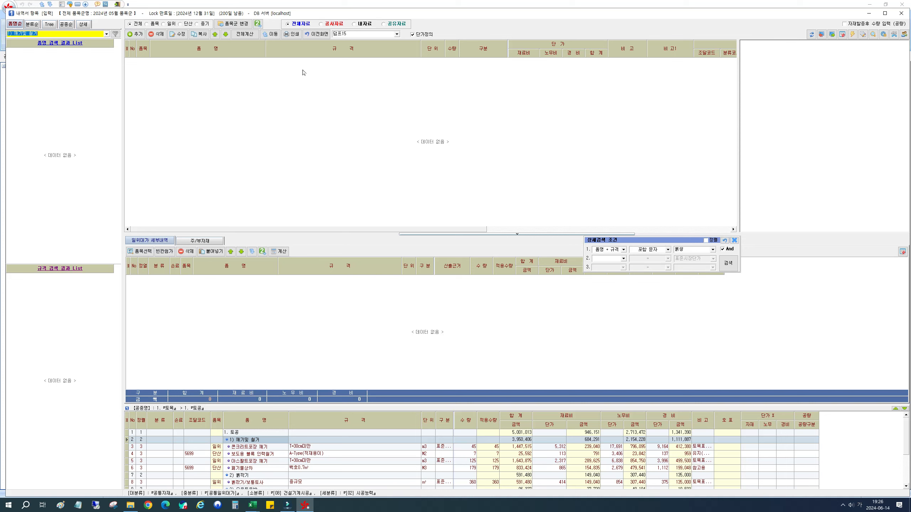
click(319, 34)
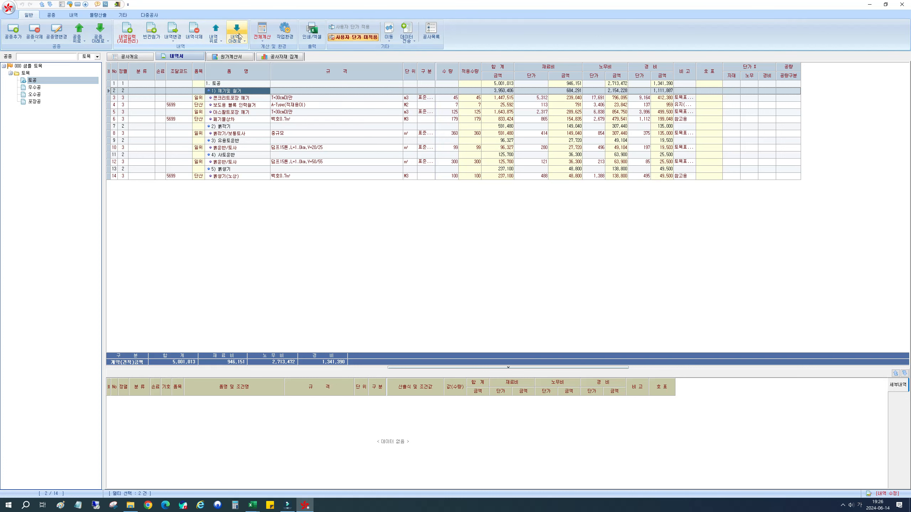
Step: Move the 흙쌓기(노상) row above the 1. 토공 heading and return it to the end of the list
click(238, 119)
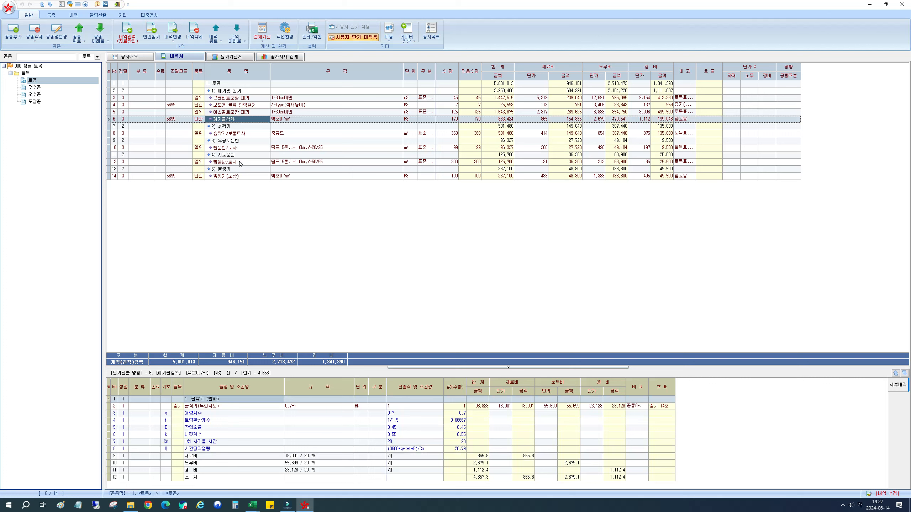
click(227, 176)
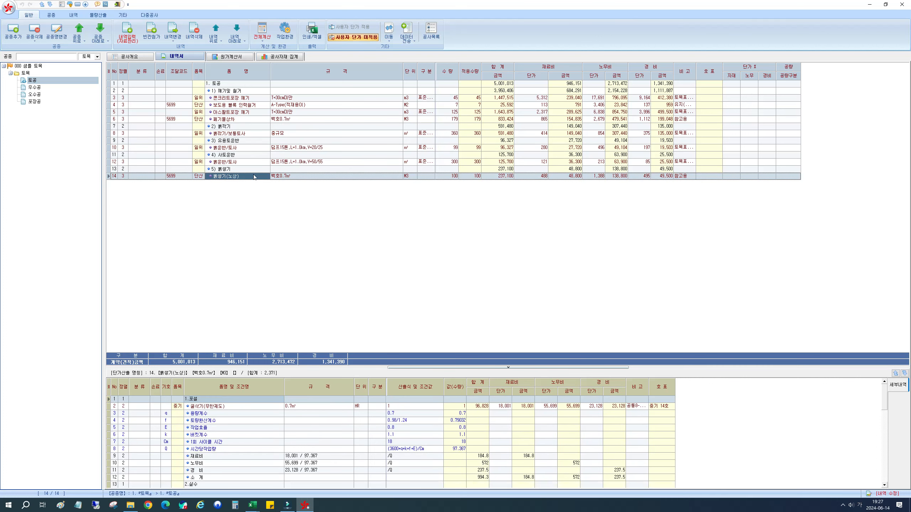
drag(246, 176, 250, 86)
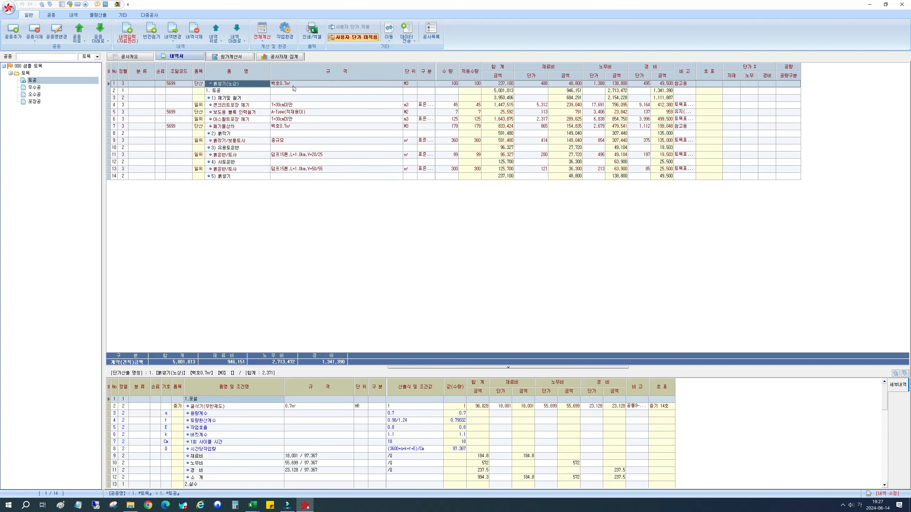
drag(292, 86, 248, 176)
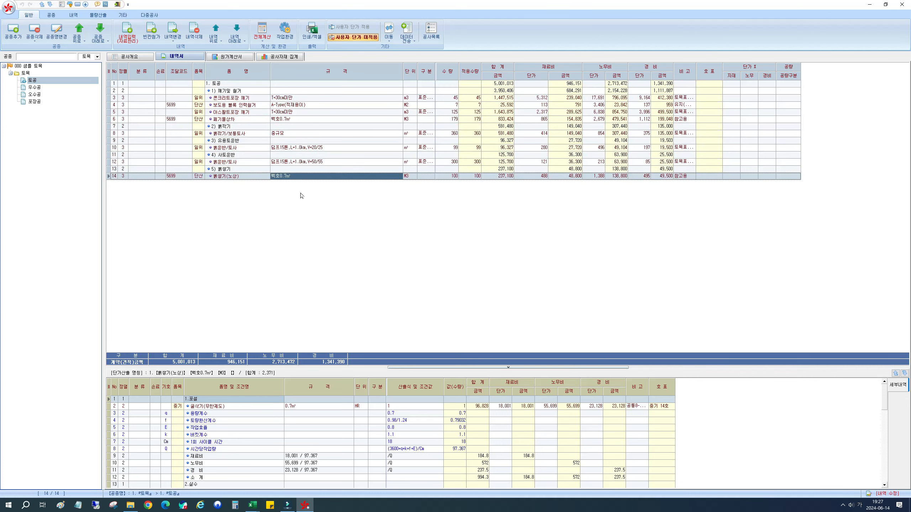
Step: Move the rows from 2) 흙깎기 through 흙쌓기(노상) together above 1. 토공, and shift them back below 폐기물상차
click(245, 128)
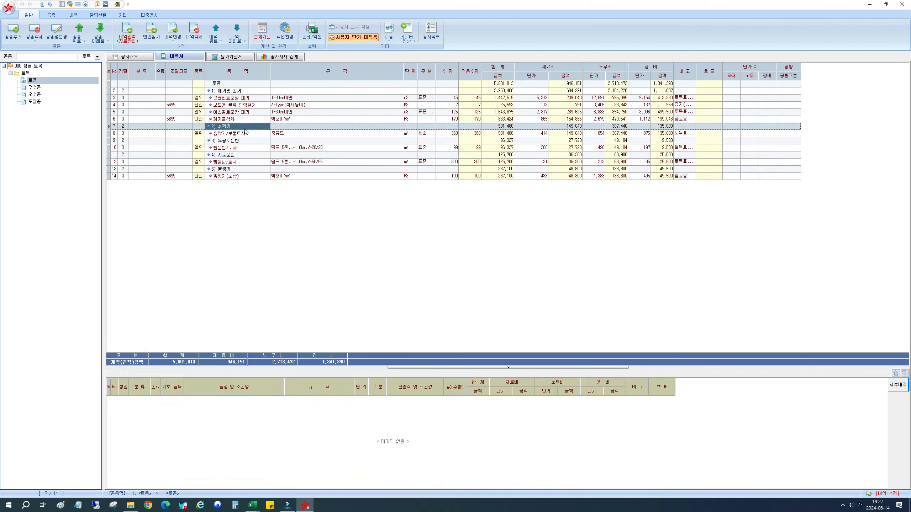
shift+click(244, 176)
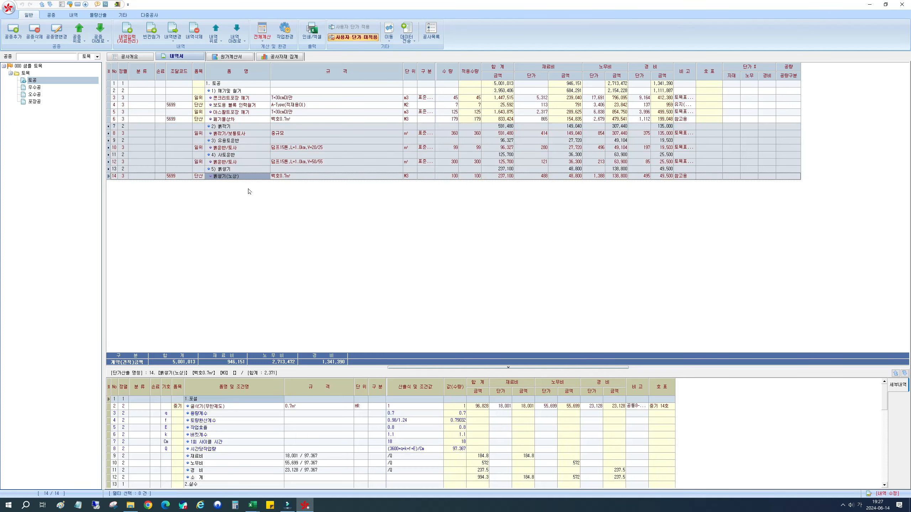
click(250, 129)
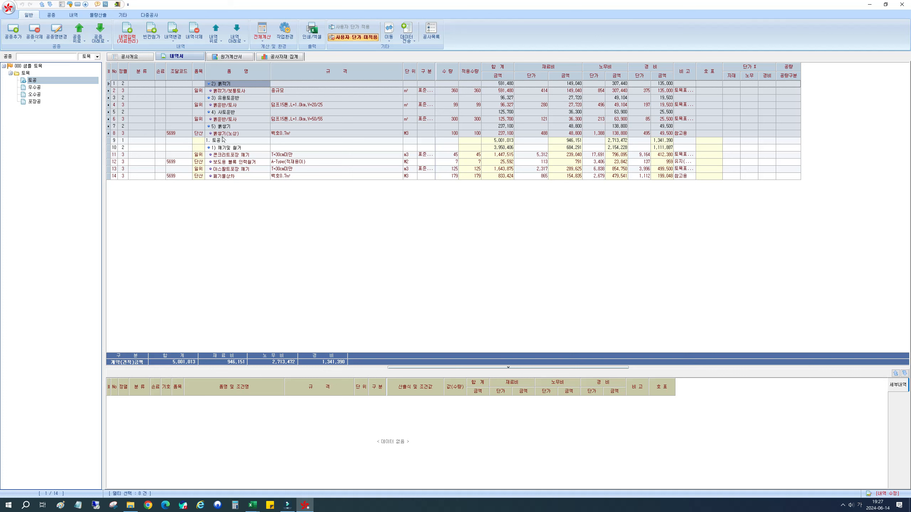
click(236, 28)
click(236, 29)
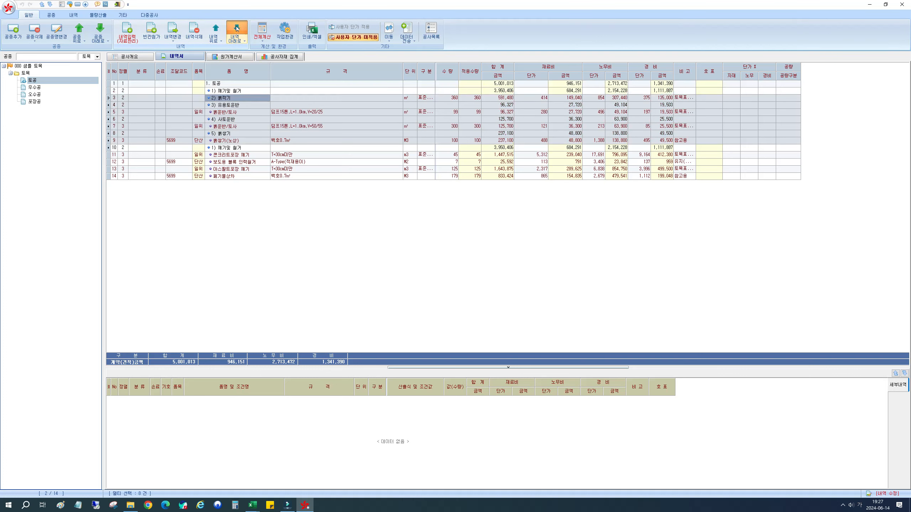
click(237, 29)
click(236, 28)
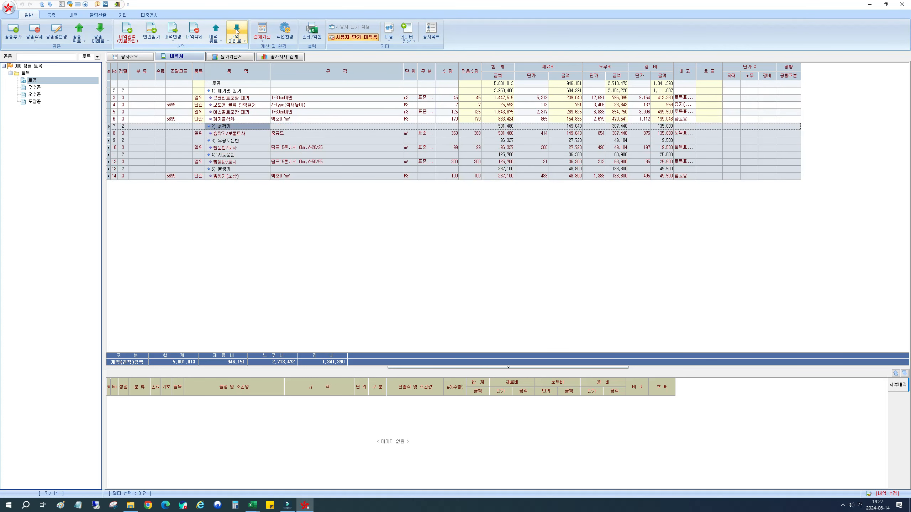
Step: Set the 분류 of the 흙깎기/보통토사 item to 관급
click(246, 120)
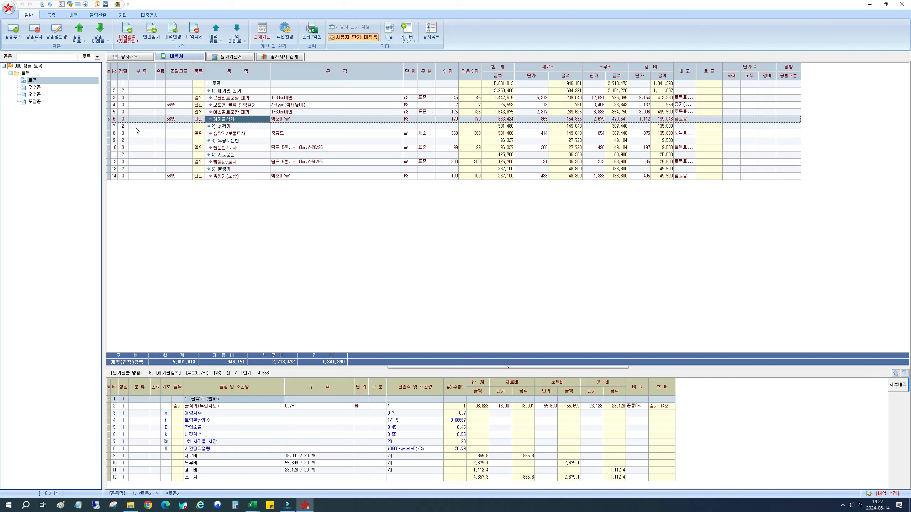
key(Hangul)
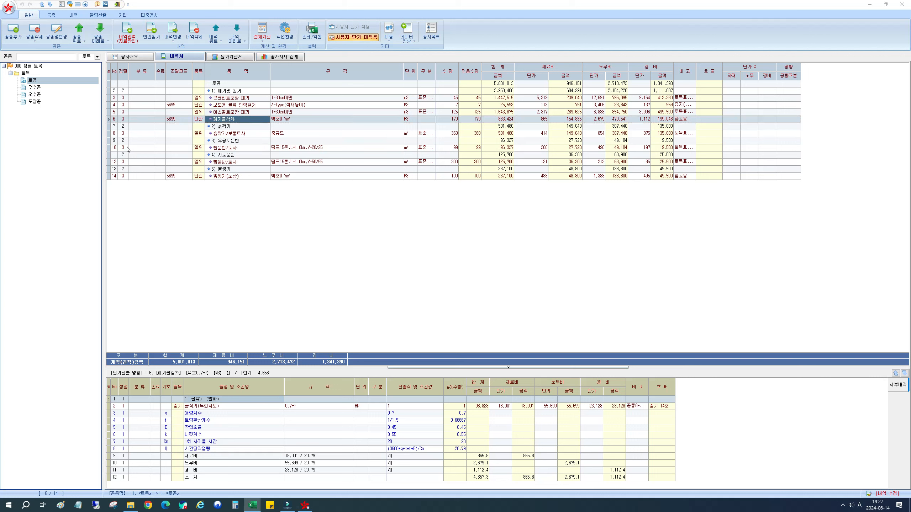
click(133, 134)
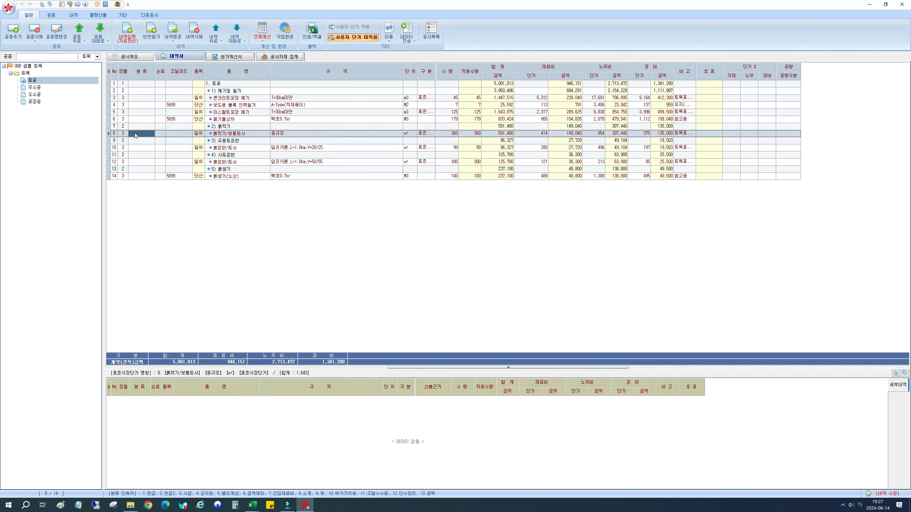
key(F2)
click(151, 134)
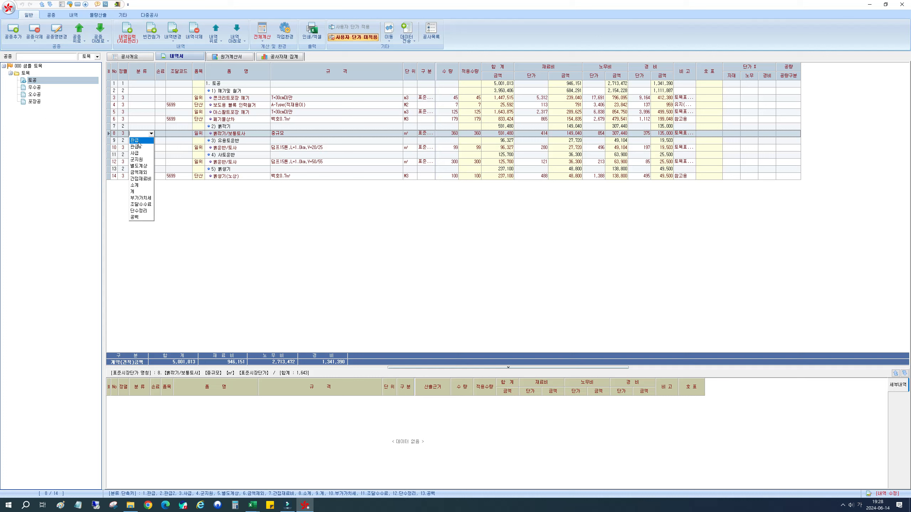
click(140, 142)
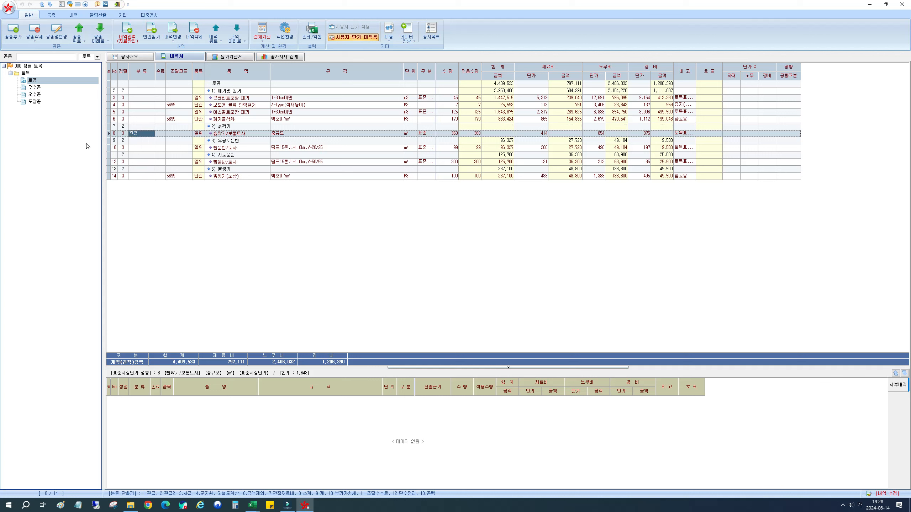
Step: Set the 분류 of the 흙운반/토사 item under heading 3) 유용토운반 to 관급2
click(150, 148)
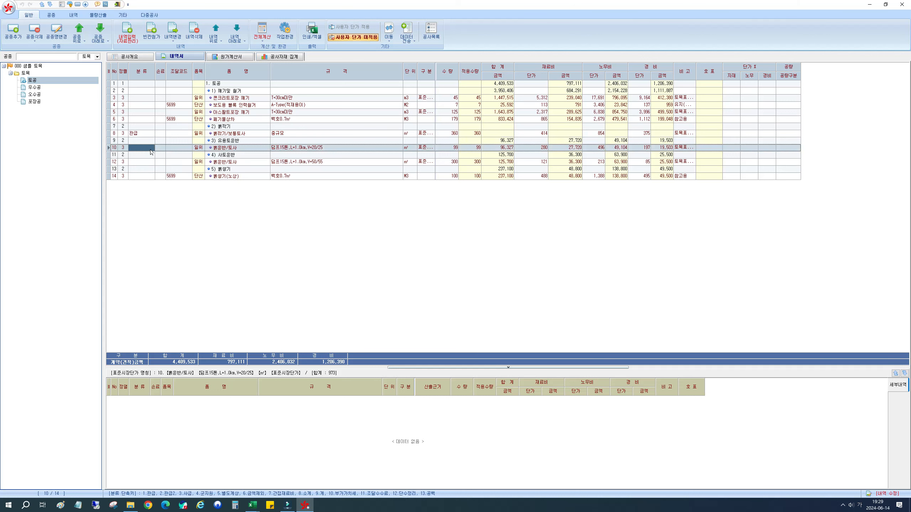
click(141, 150)
click(152, 148)
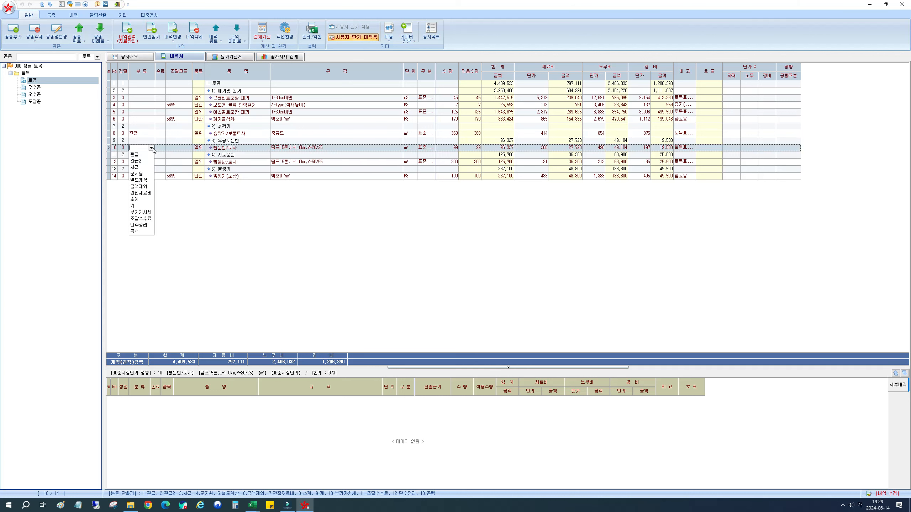
click(141, 161)
Step: Set the 분류 of all rows from heading 1) 깨기및 철거 through 흙깎기/보통토사 to 관급 at once
click(144, 135)
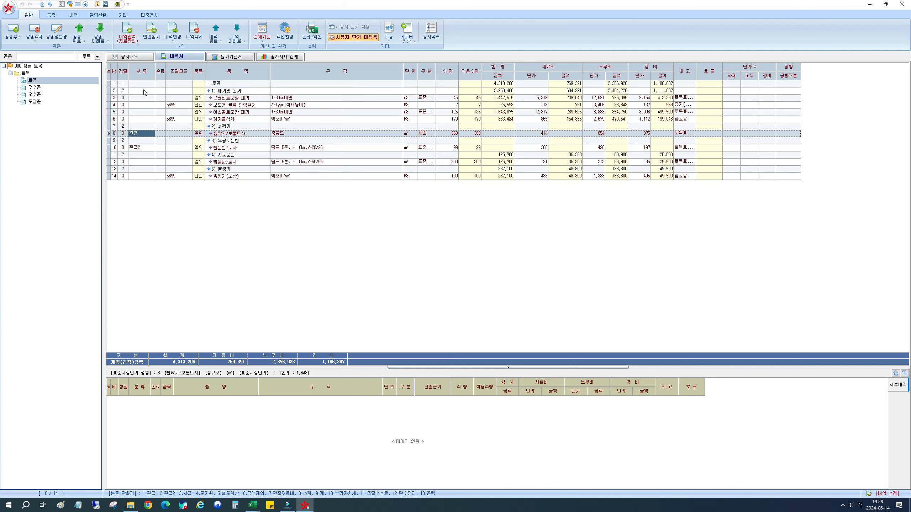
click(138, 135)
click(139, 140)
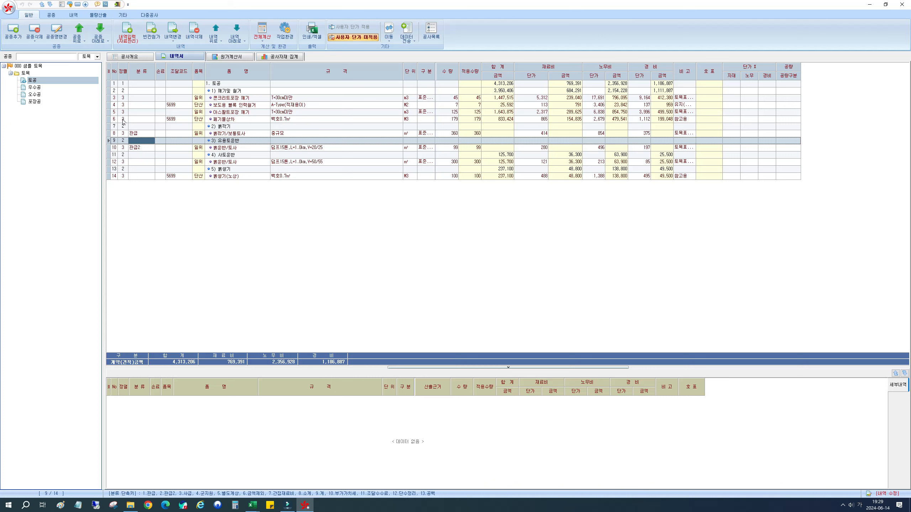
click(142, 134)
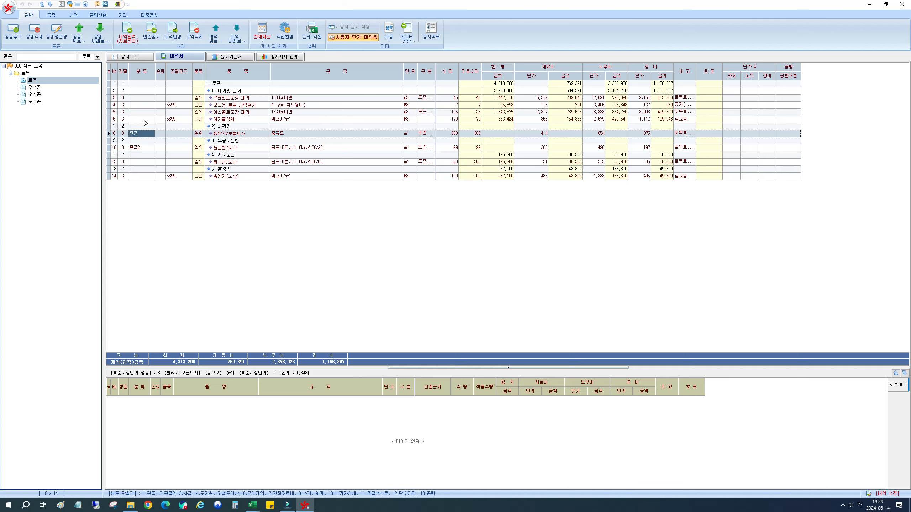
shift+click(147, 92)
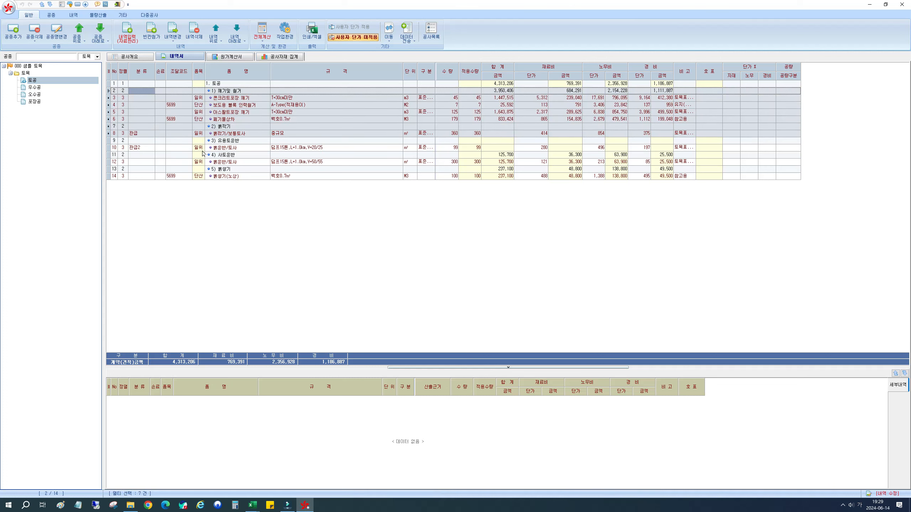
key(1)
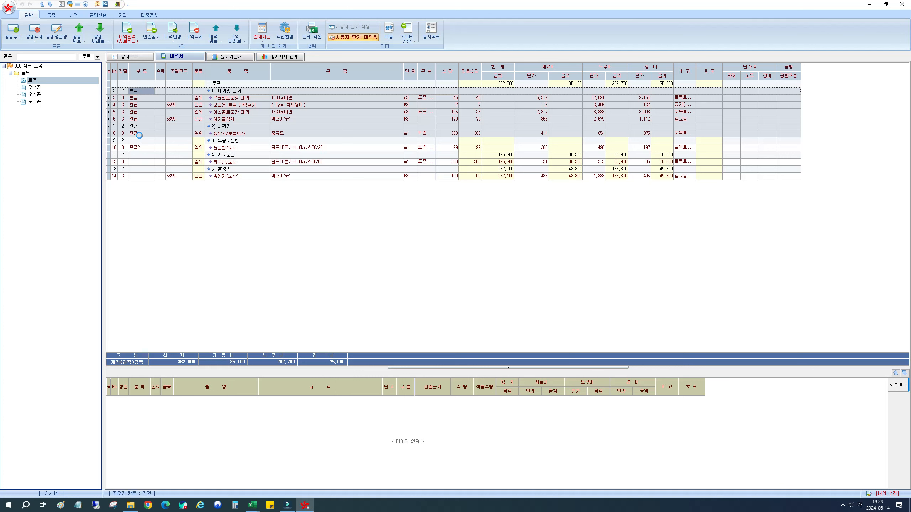
Step: Clear the 분류 of rows 2 to 8 and of the 흙운반/토사 item under 3) 유용토운반
key(Delete)
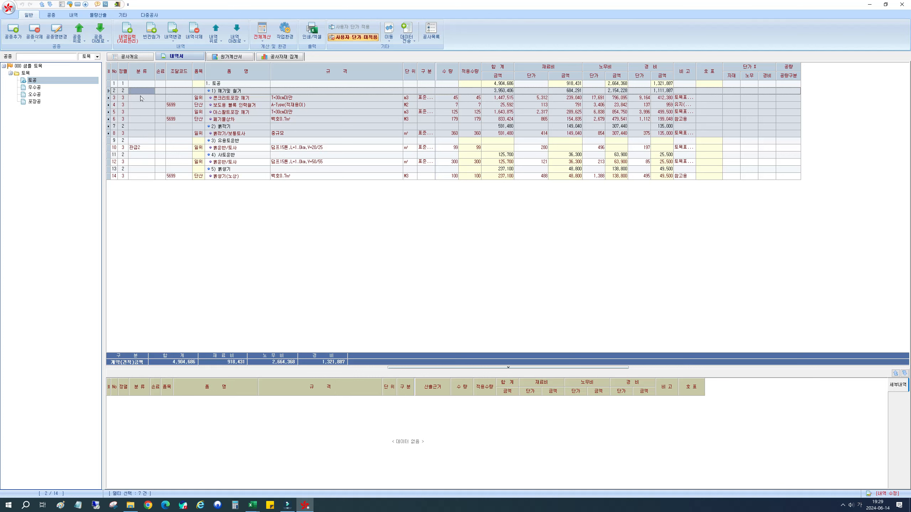
click(137, 135)
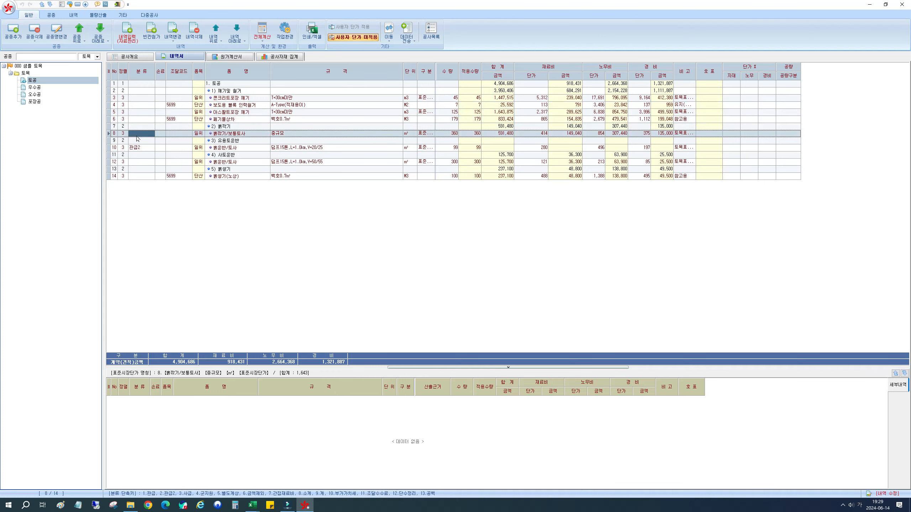
click(141, 148)
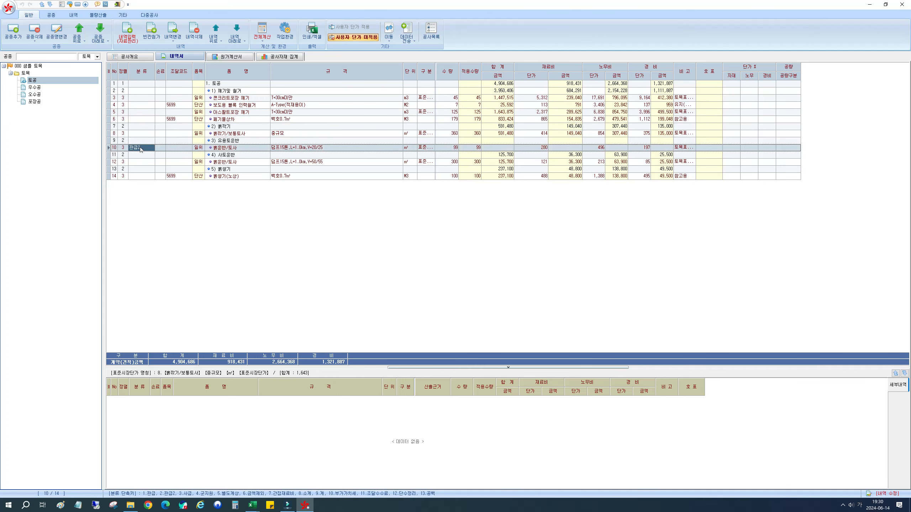
key(Delete)
Step: Set the 분류 of the 폐기물상차 item with specification 백호0.7㎥ to 관급
click(146, 121)
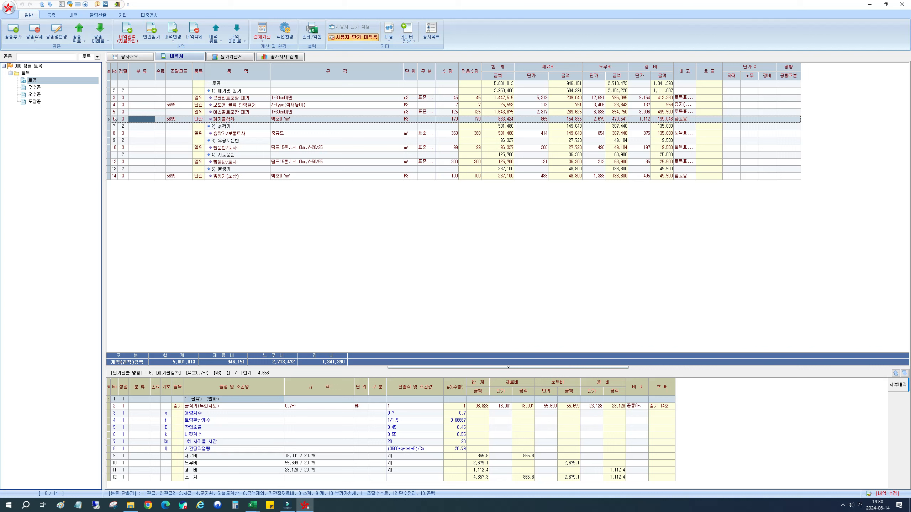
click(152, 120)
key(Tab)
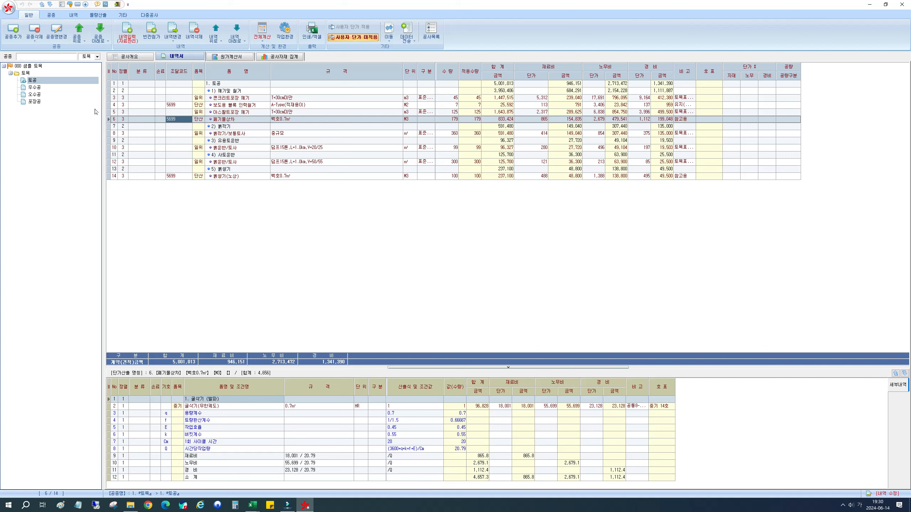
click(151, 120)
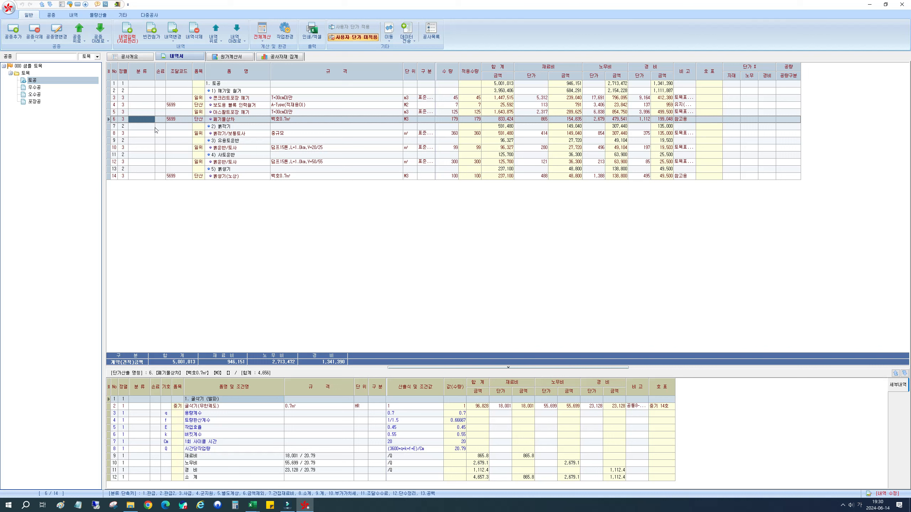
click(145, 119)
click(142, 119)
click(135, 127)
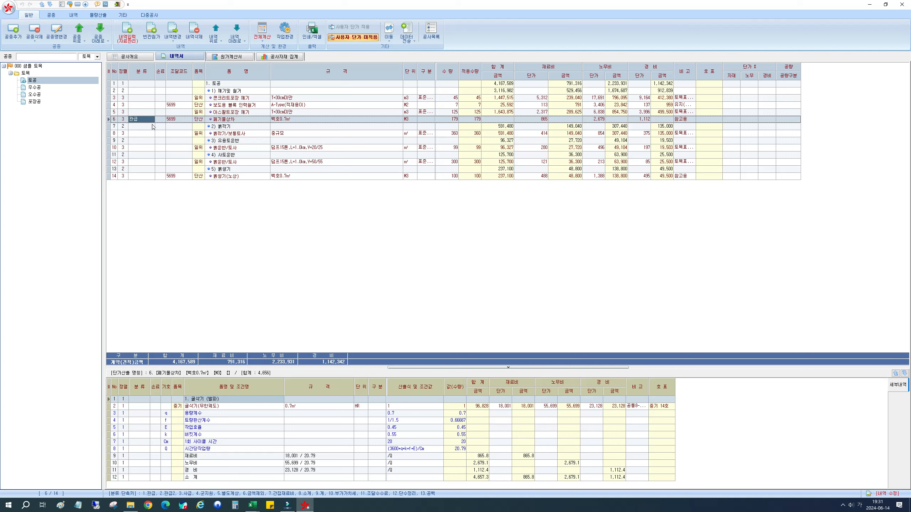
Step: Clear the 분류 of the 폐기물상차 item with specification 백호0.7㎥ and check its material, labour and expense amounts
click(554, 121)
click(616, 122)
click(662, 122)
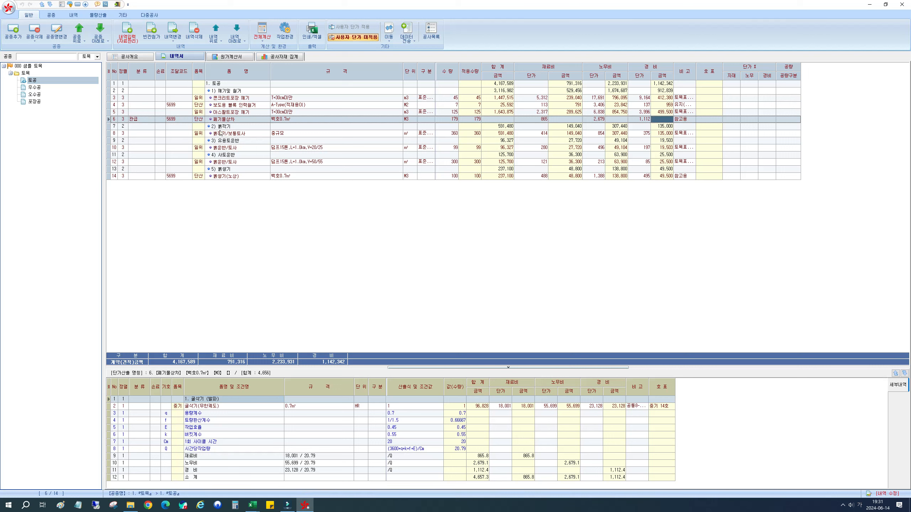
click(147, 120)
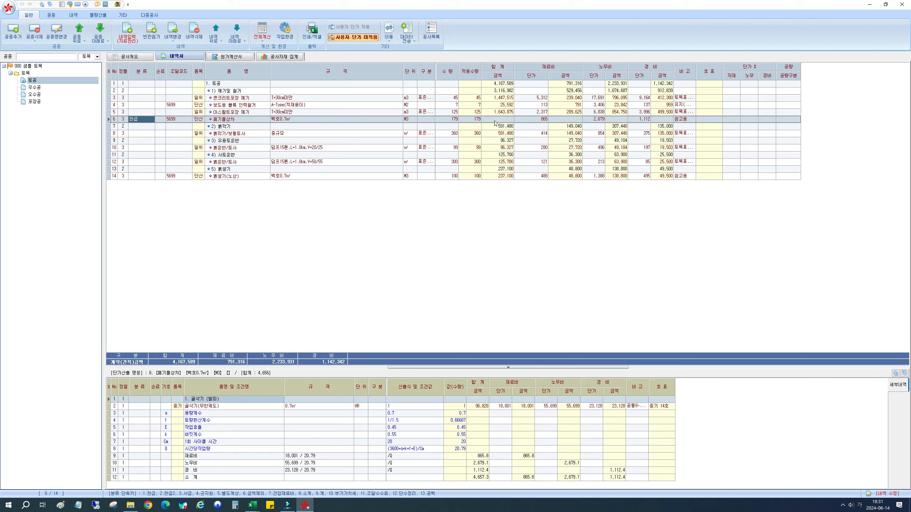
click(151, 121)
click(151, 120)
click(134, 199)
click(565, 119)
click(612, 120)
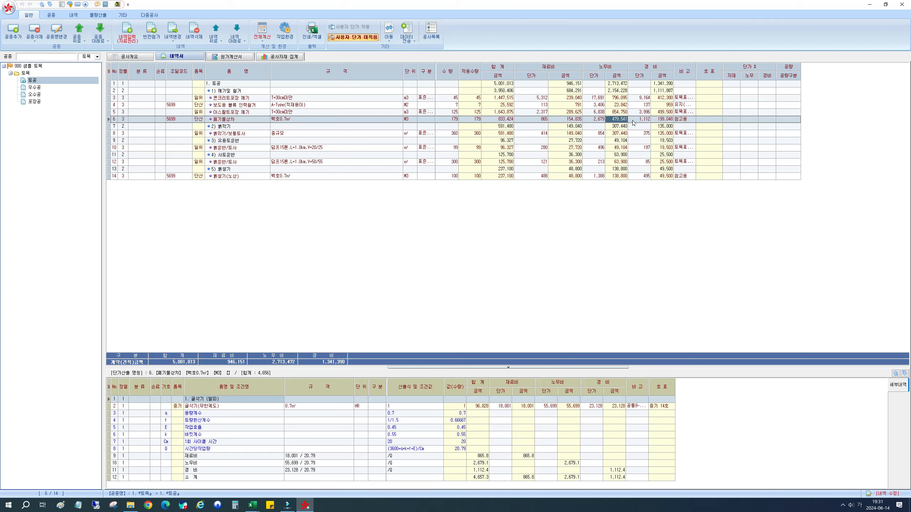
click(649, 120)
Step: Open 조달자료 for the 3) 유용토운반 row and list the 다수공급자계약 items with a blank search term
click(197, 140)
scroll(96, 27, down, 2)
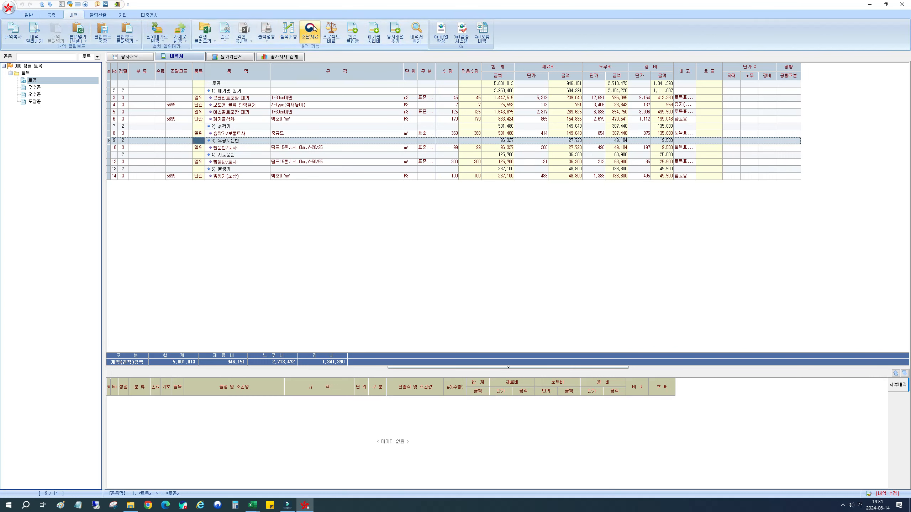
click(315, 30)
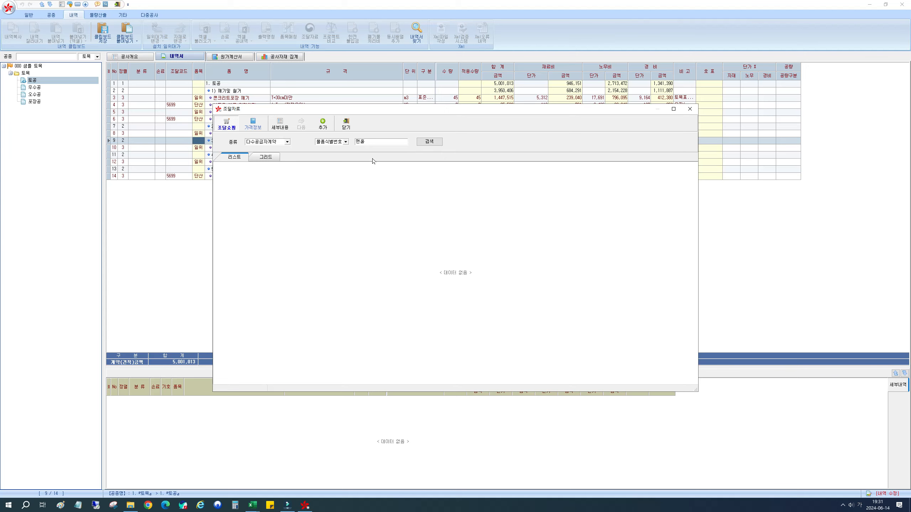
double_click(362, 141)
key(BackSpace)
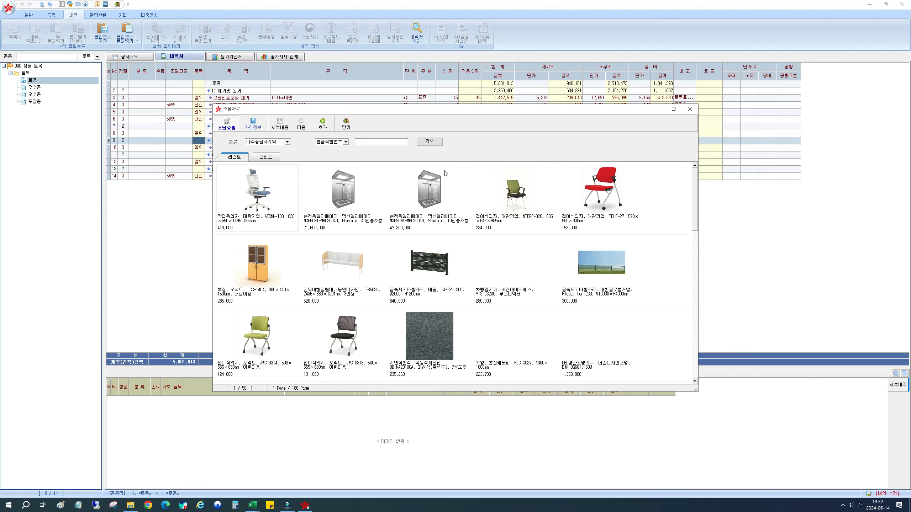
Step: Compare the image list and grid views of the procurement items and examine the details of the first 작업용의자
click(271, 159)
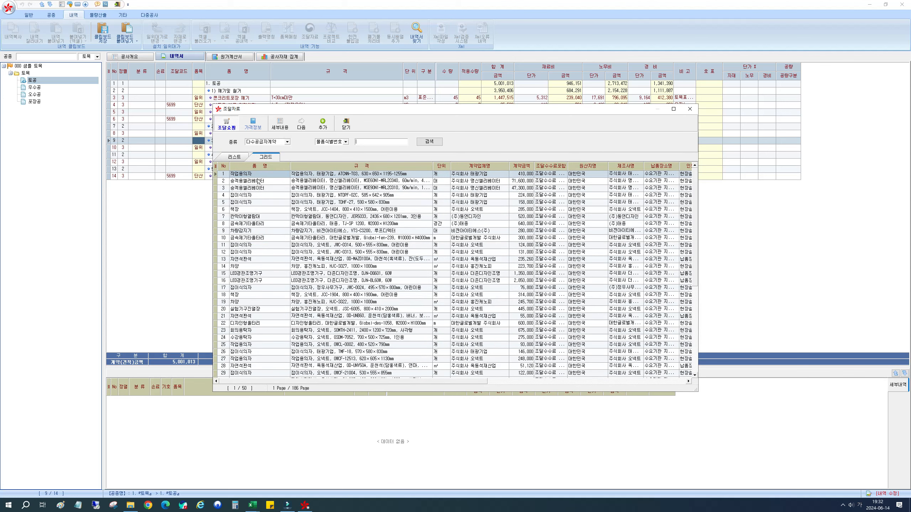
click(234, 159)
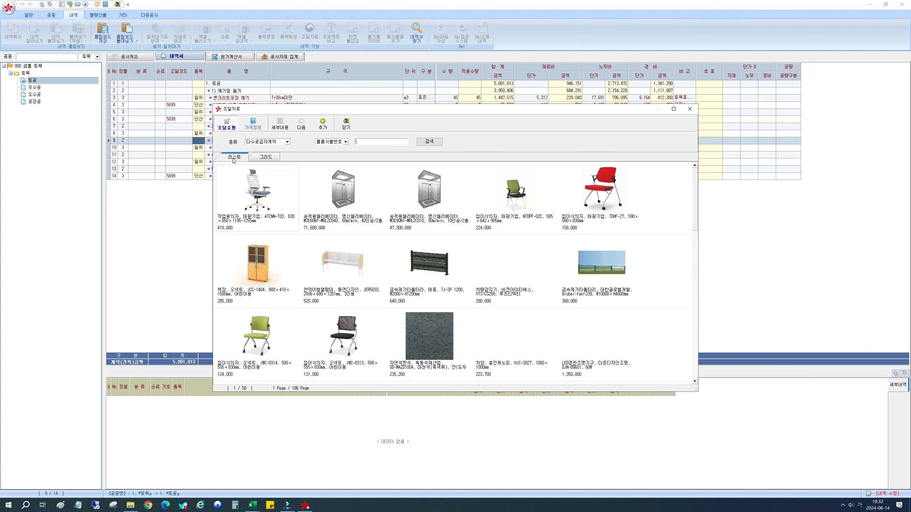
double_click(261, 197)
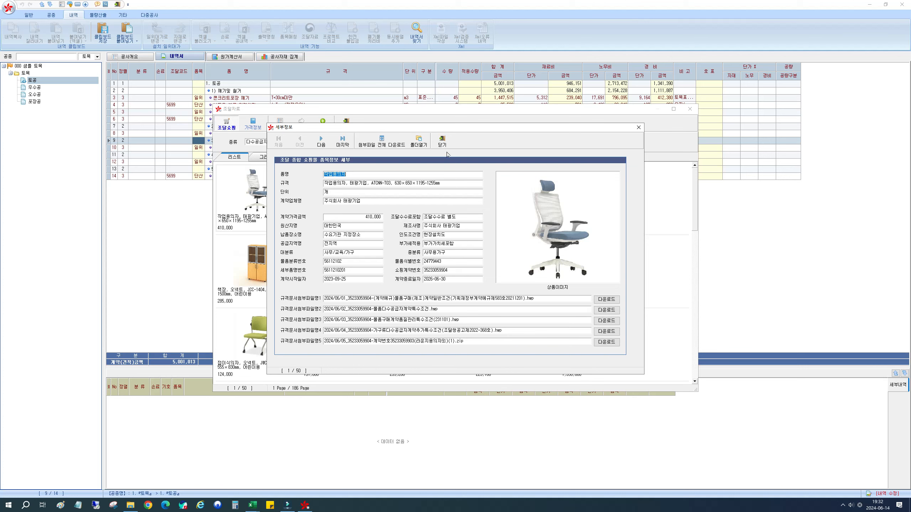
click(442, 142)
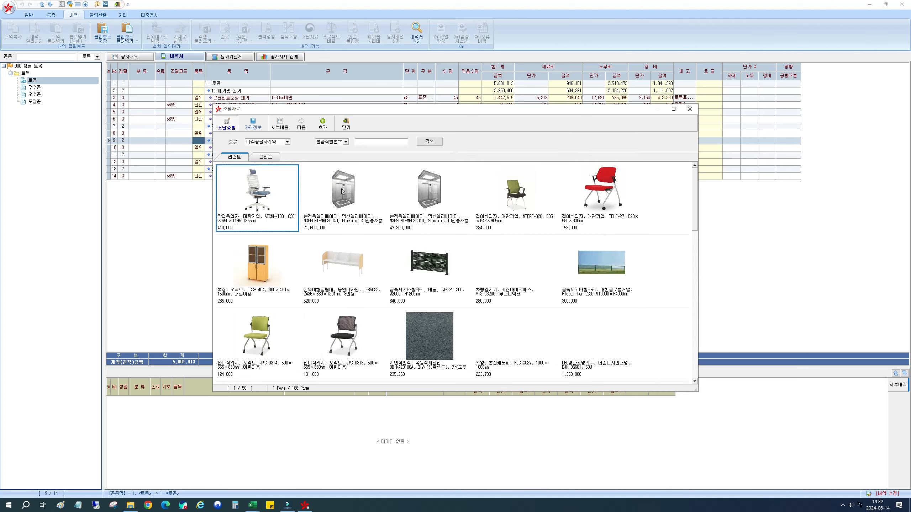
click(265, 158)
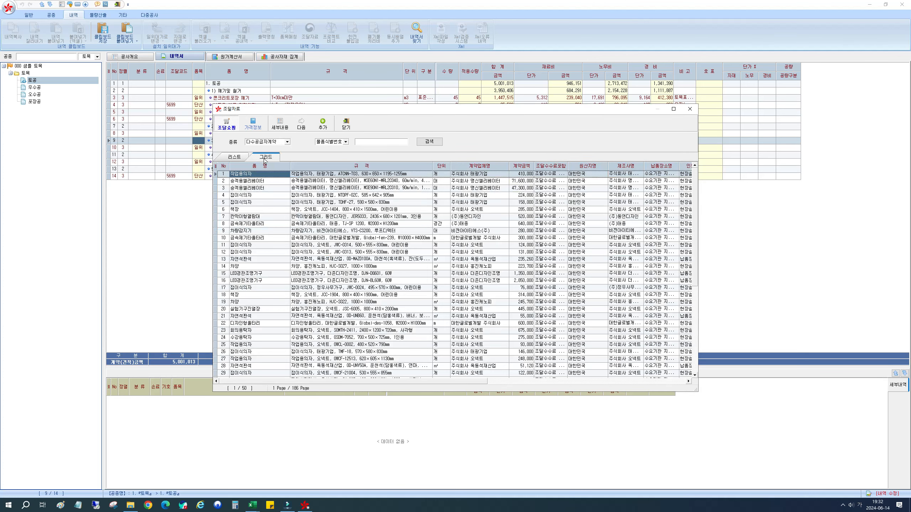
click(241, 158)
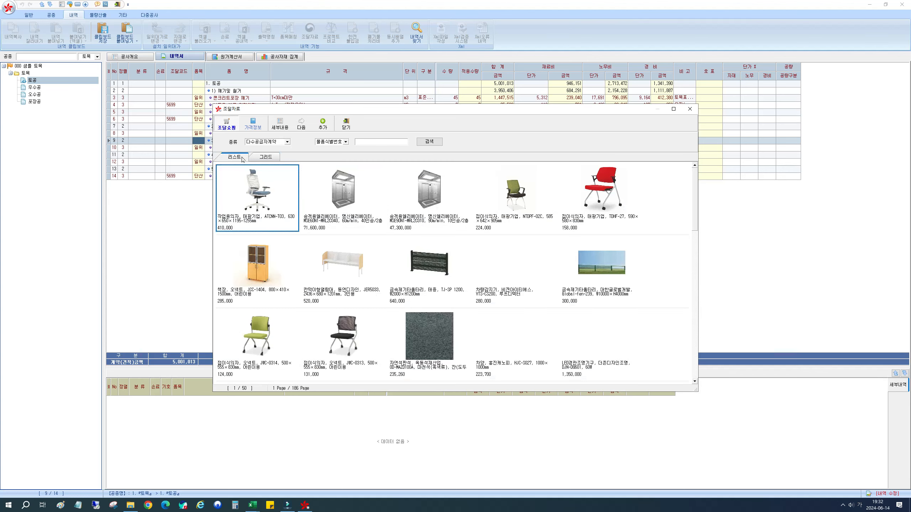
click(264, 158)
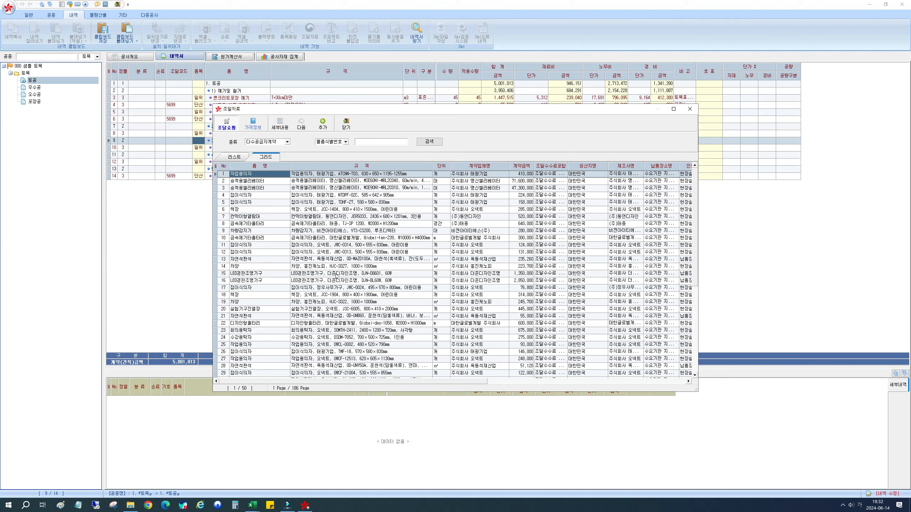
Step: Browse the procurement grid through to its last item, then return to the image list
click(432, 347)
key(Down)
key(Down)
key(Down)
key(Down)
key(Down)
key(Down)
key(Down)
key(Down)
key(Down)
key(Down)
key(Down)
key(Down)
key(Down)
key(Down)
key(Down)
key(Down)
key(Down)
key(Down)
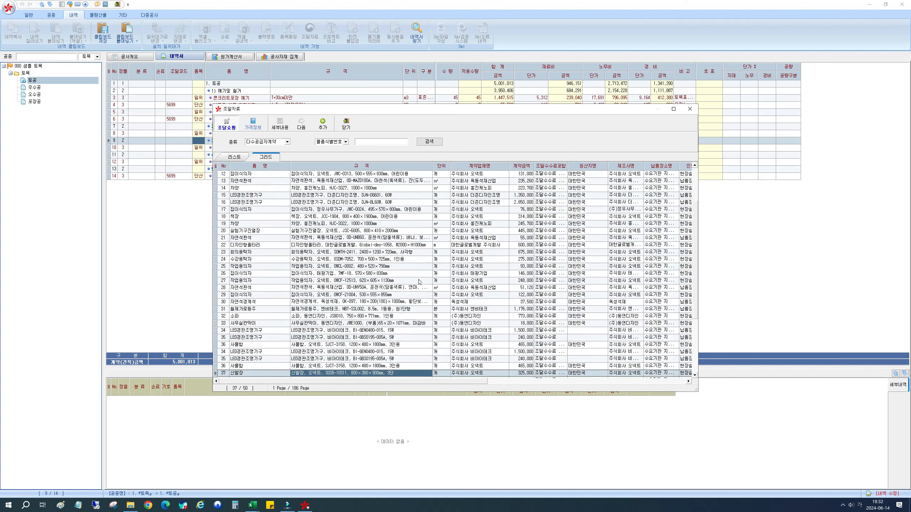
key(Down)
key(Down)
key(Down)
key(Down)
key(Down)
key(Down)
key(Down)
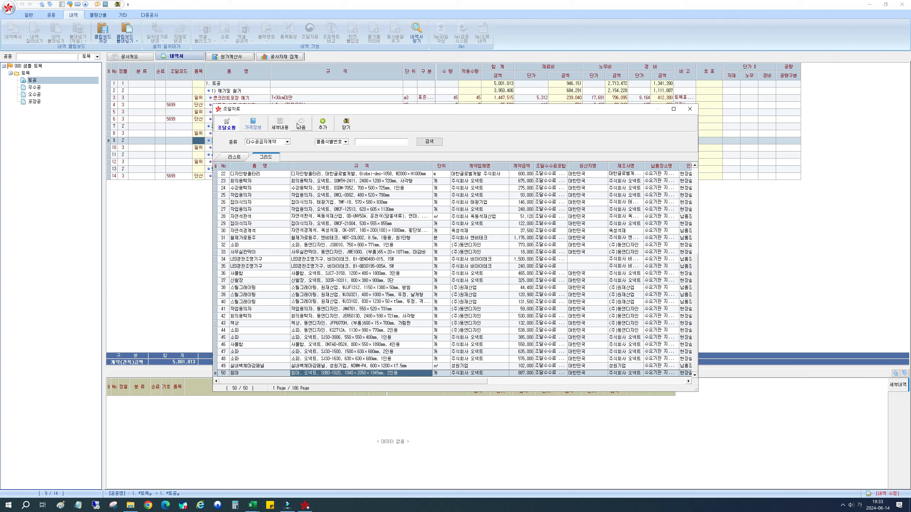
click(238, 158)
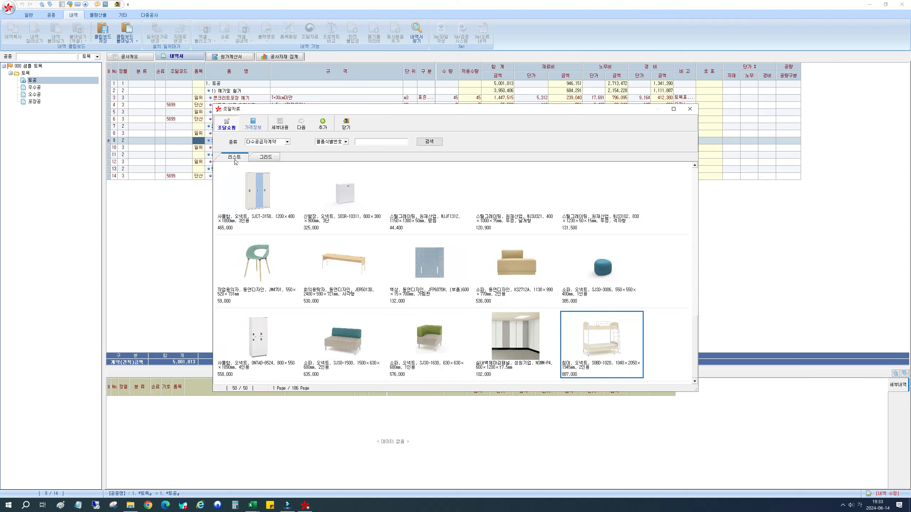
Step: Check the available contract types and search fields, keeping 다수공급자계약 and 물품식별번호 selected
click(286, 142)
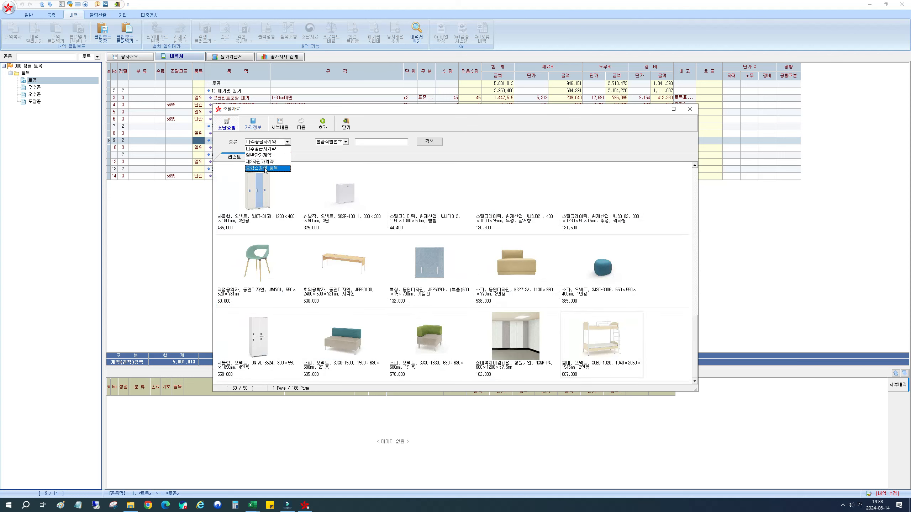
click(273, 151)
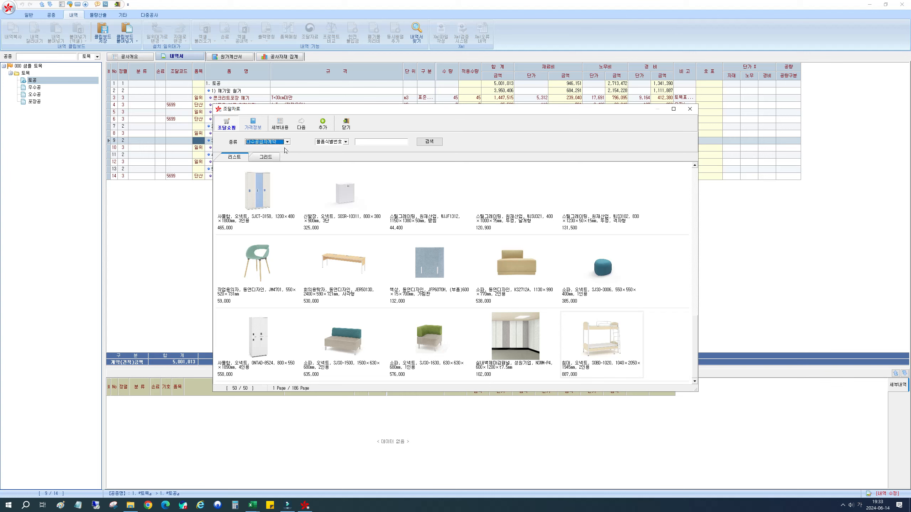
click(340, 142)
click(340, 142)
click(376, 144)
Step: Add the 오넥트 사물함 SJCT-3158, 1200×480×1800mm, 3인용, to the estimate below the 3) 유용토운반 heading
drag(395, 115, 462, 155)
click(335, 241)
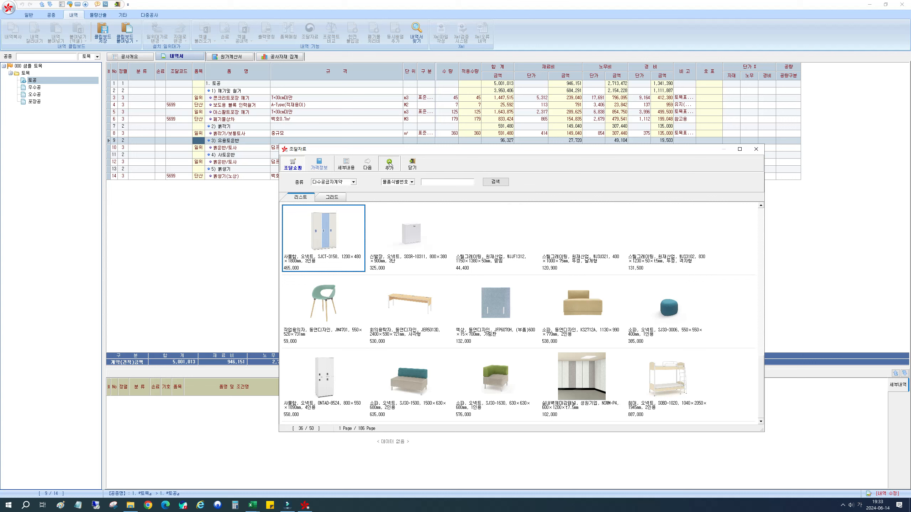
click(389, 164)
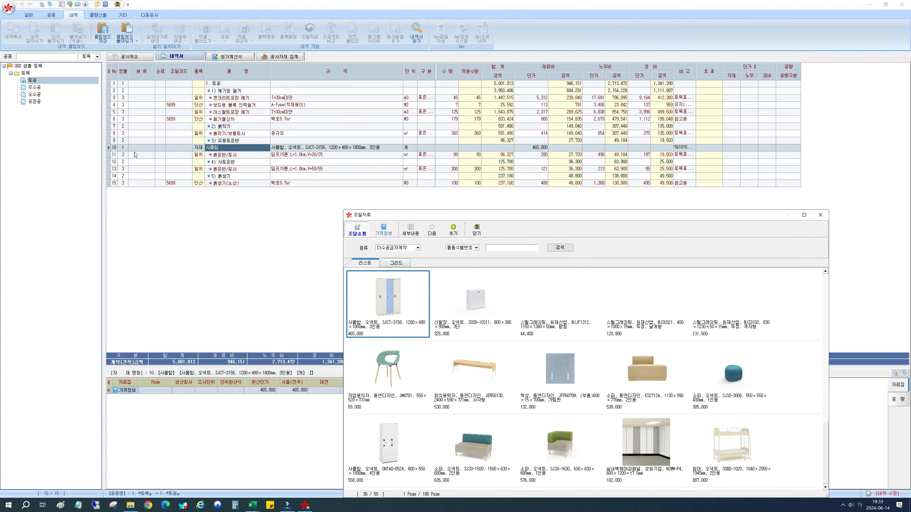
Step: Set the 정렬 level of the added 사물함 row to 3
click(122, 147)
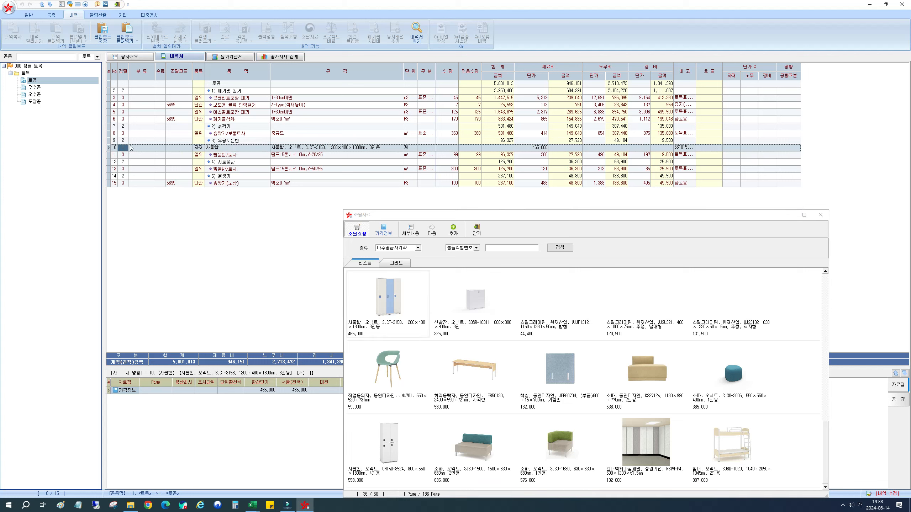
click(229, 134)
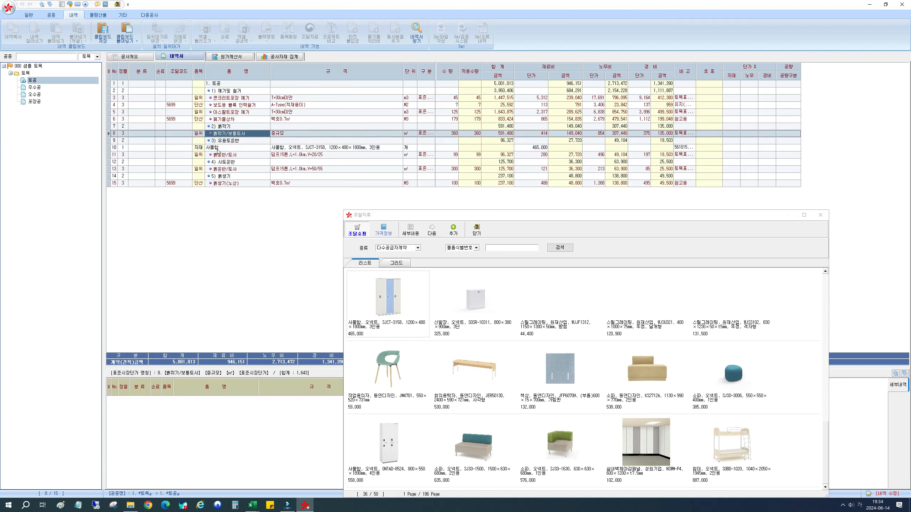
click(228, 140)
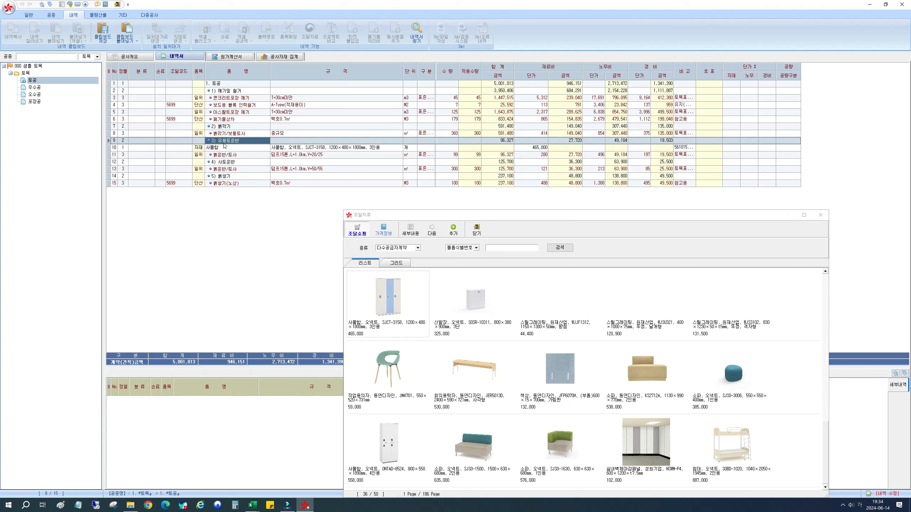
click(123, 141)
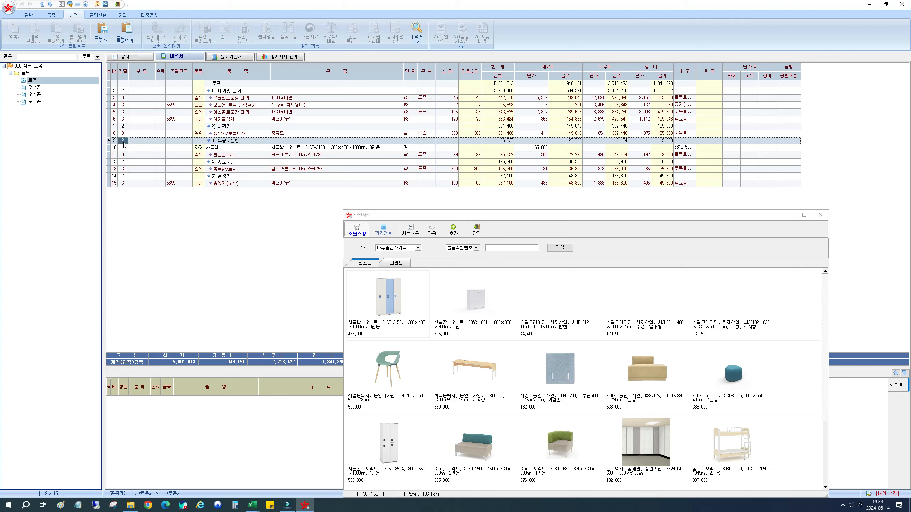
click(232, 141)
click(125, 142)
click(124, 148)
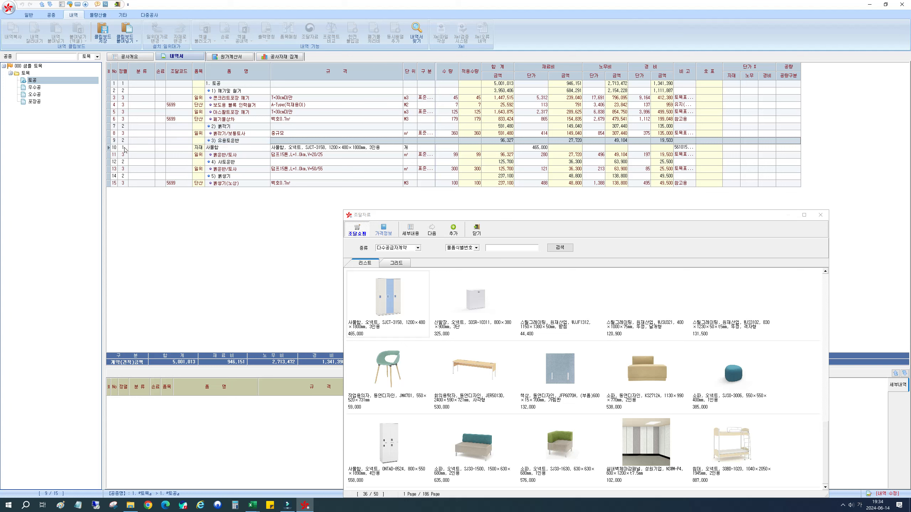
text(3)
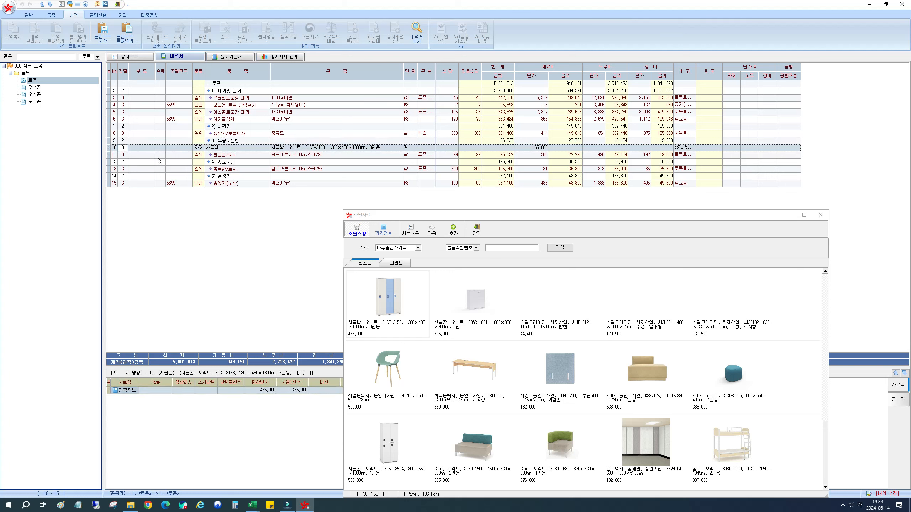
key(Return)
Step: Set the 수량 of the 사물함 row to 3, check the 유용토운반 subtotal, and close 조달자료
click(330, 148)
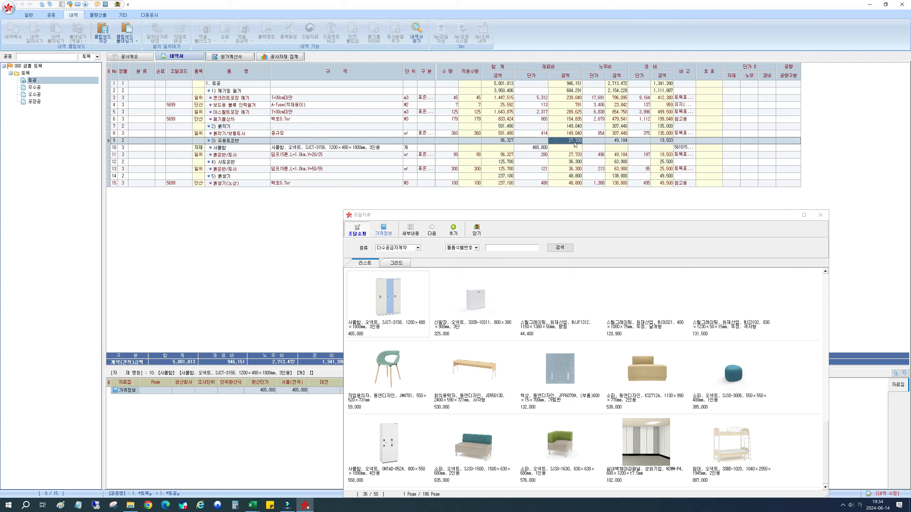
click(457, 150)
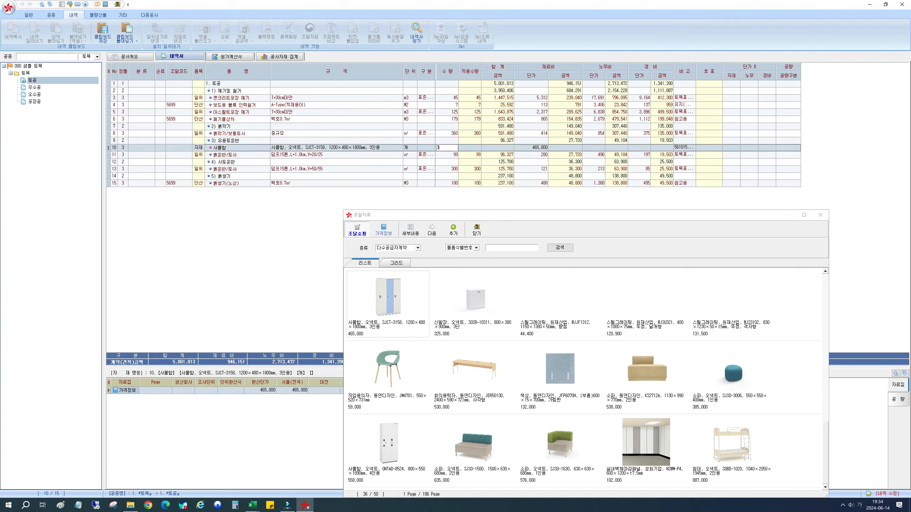
text(3)
key(Return)
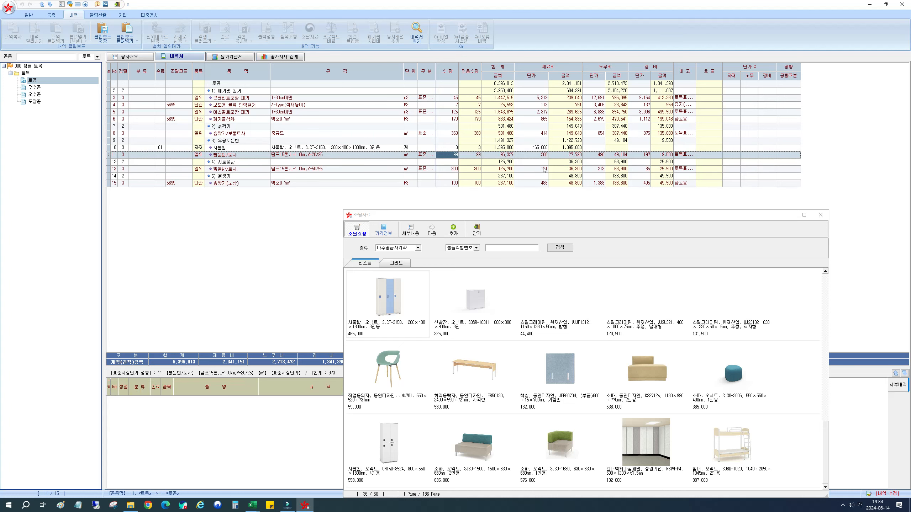
click(569, 140)
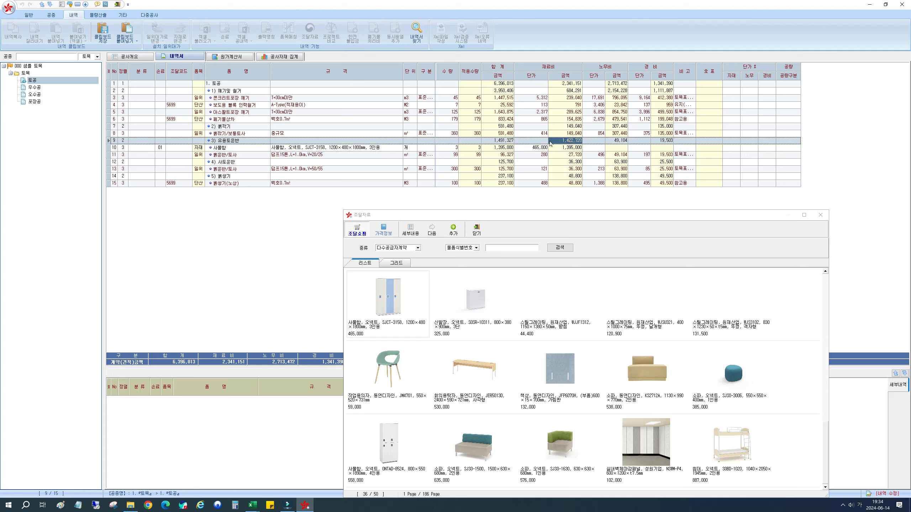
click(230, 148)
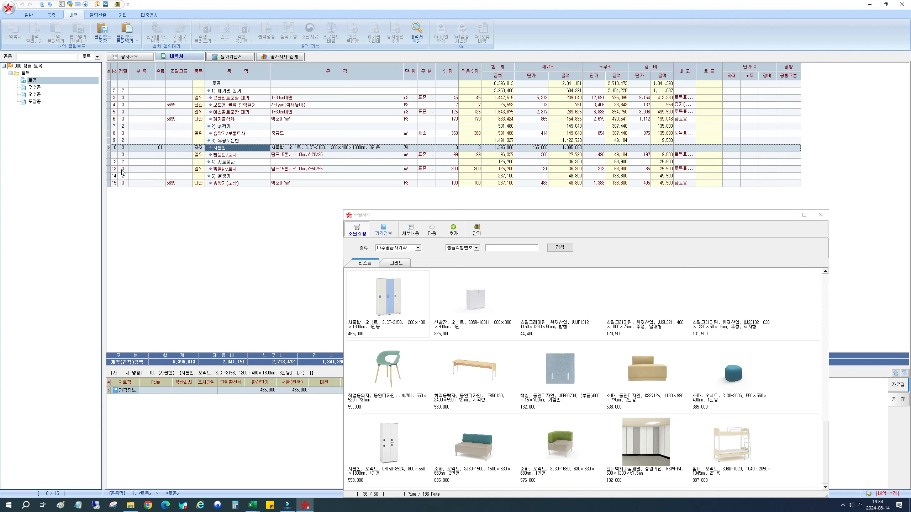
click(477, 233)
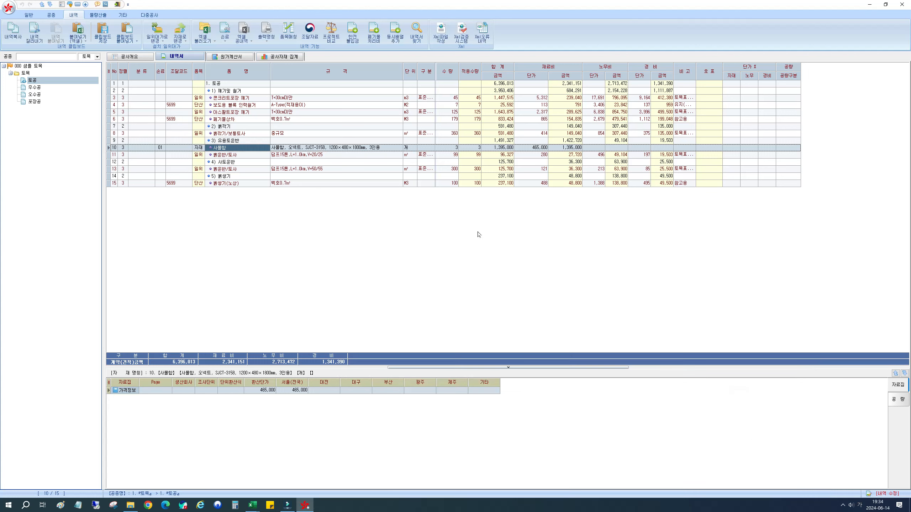